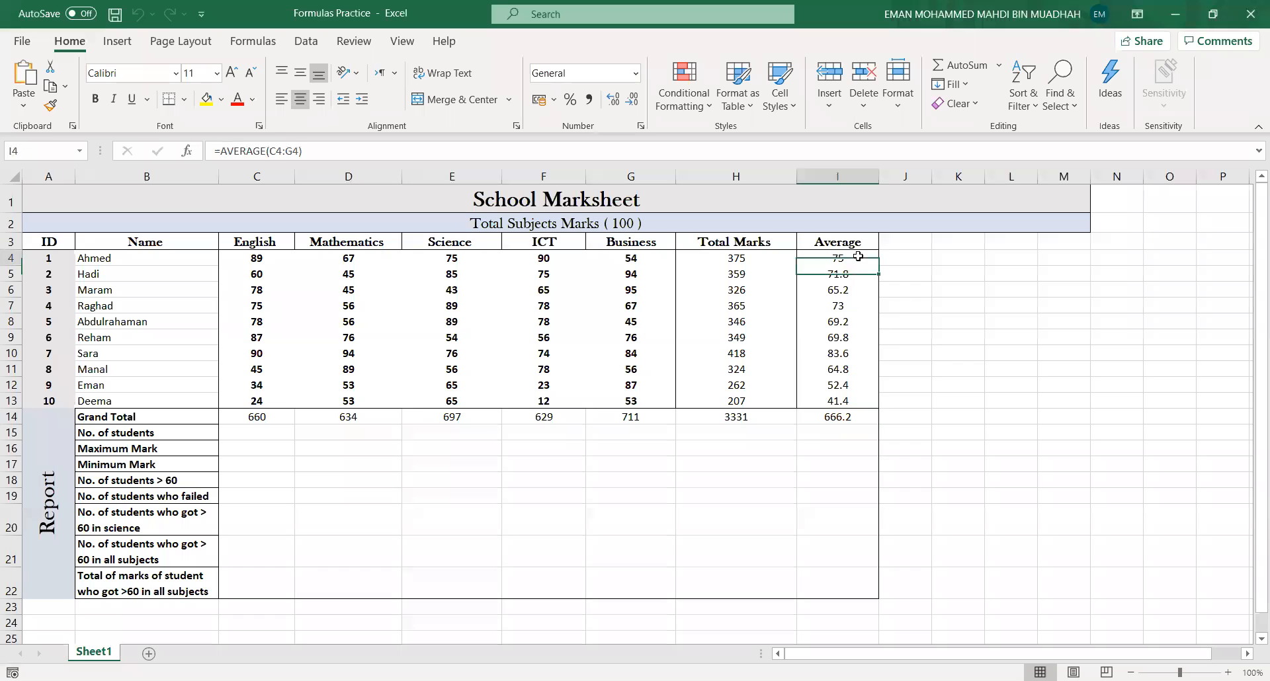
# - Inspect the Average column formulas down to its grand total
pyautogui.click(858, 274)
pyautogui.click(858, 322)
pyautogui.press('Down')
pyautogui.press('Down')
pyautogui.press('Down')
pyautogui.press('Down')
pyautogui.press('Down')
pyautogui.press('Down')
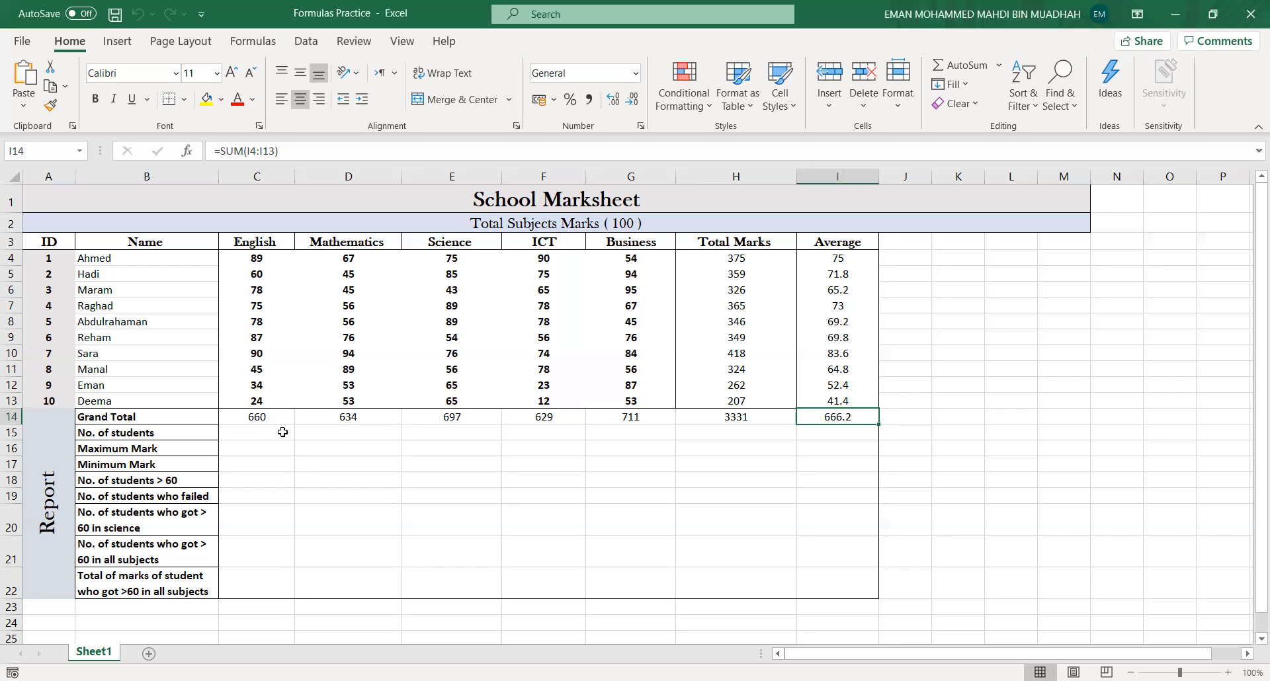
# - Change the student IDs in rows 8, 6 and 5 to 567, 878 and 989
pyautogui.click(246, 435)
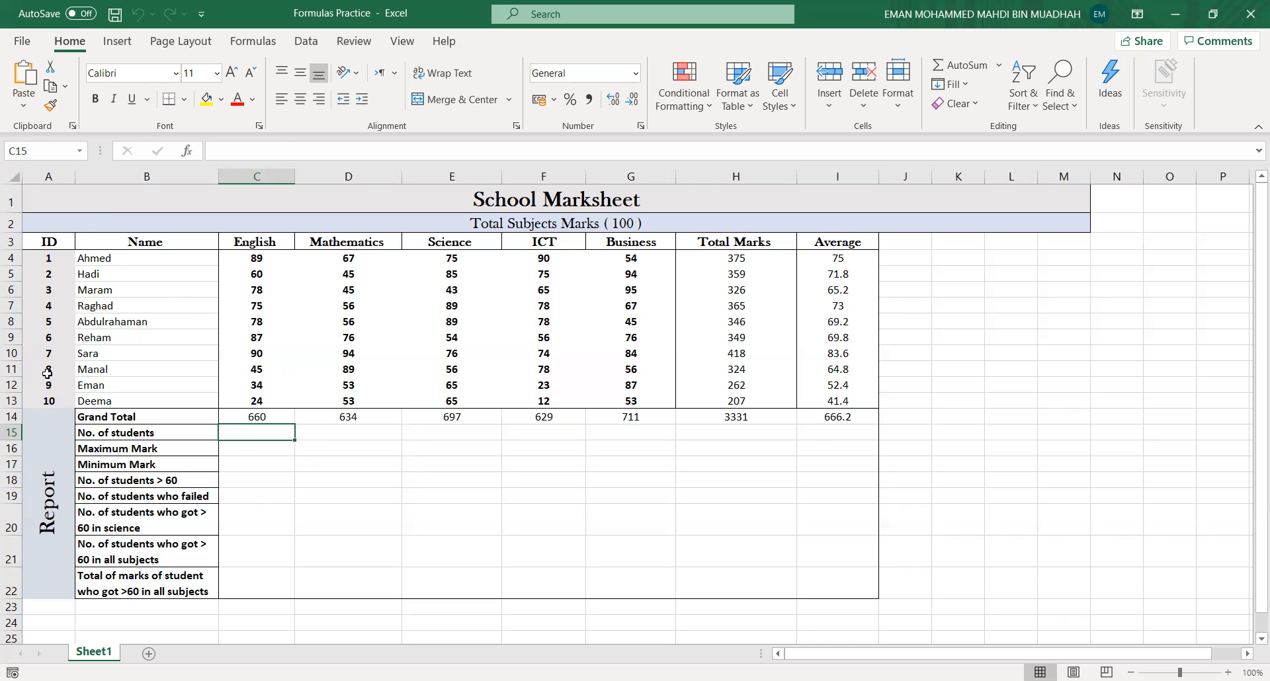
pyautogui.click(49, 324)
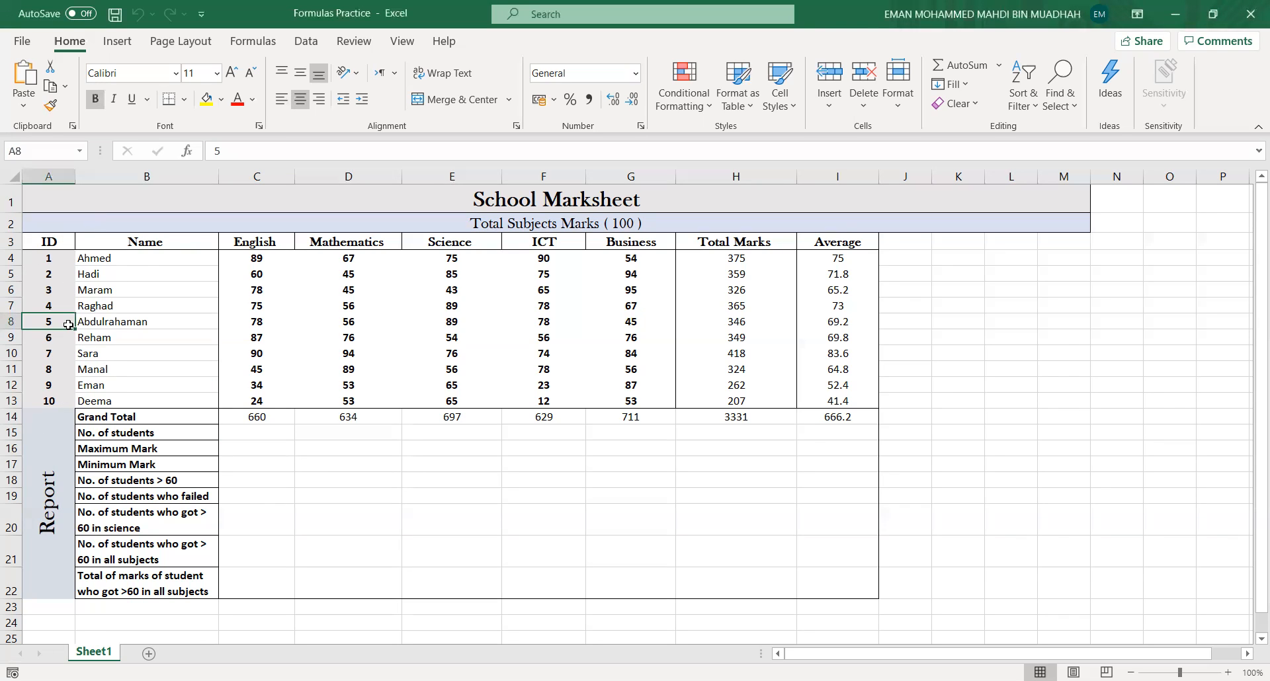
pyautogui.write('567')
pyautogui.click(64, 292)
pyautogui.write('878')
pyautogui.click(65, 274)
pyautogui.write('989')
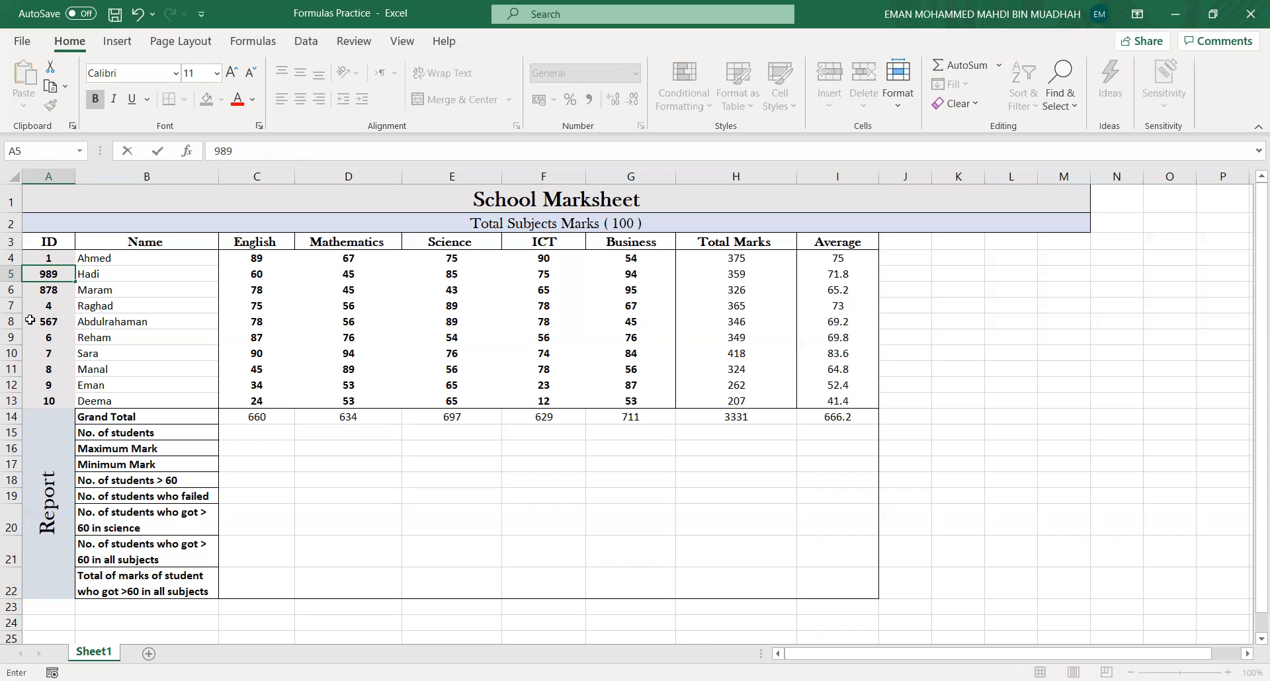
# - Change the student IDs in rows 11, 12 and 13 to 8798, 879 and 8767
pyautogui.click(56, 369)
pyautogui.write('8798')
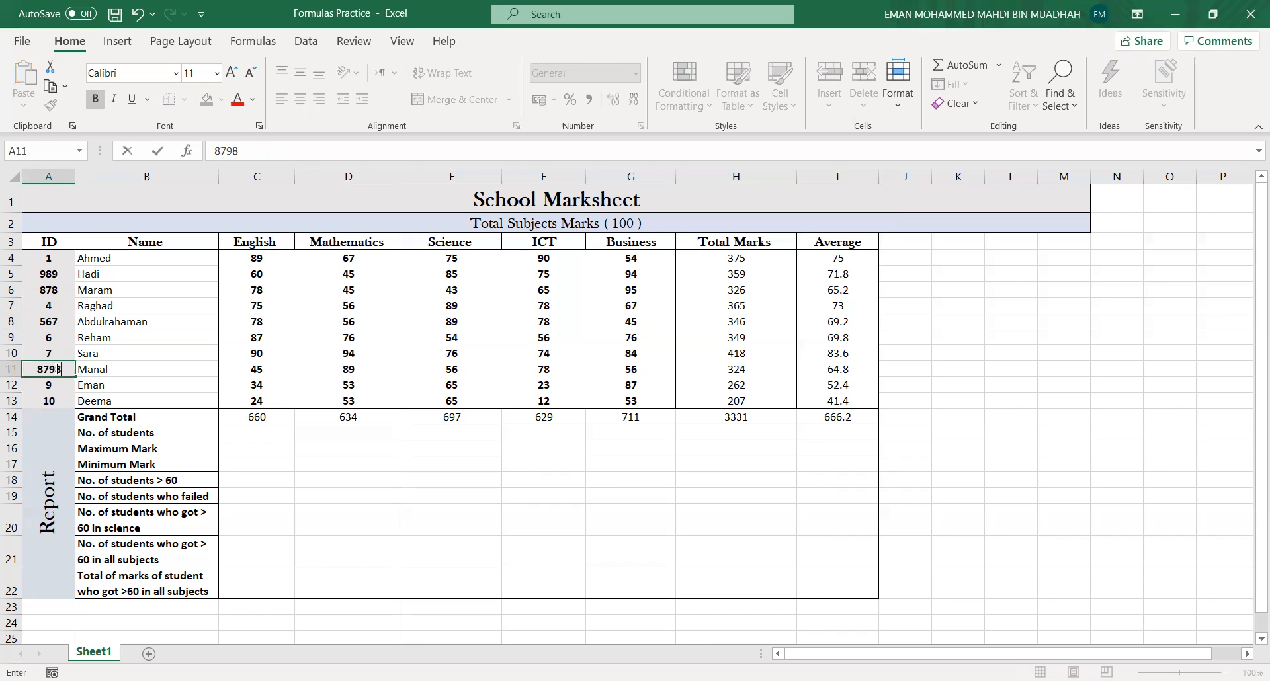
pyautogui.click(54, 387)
pyautogui.write('879')
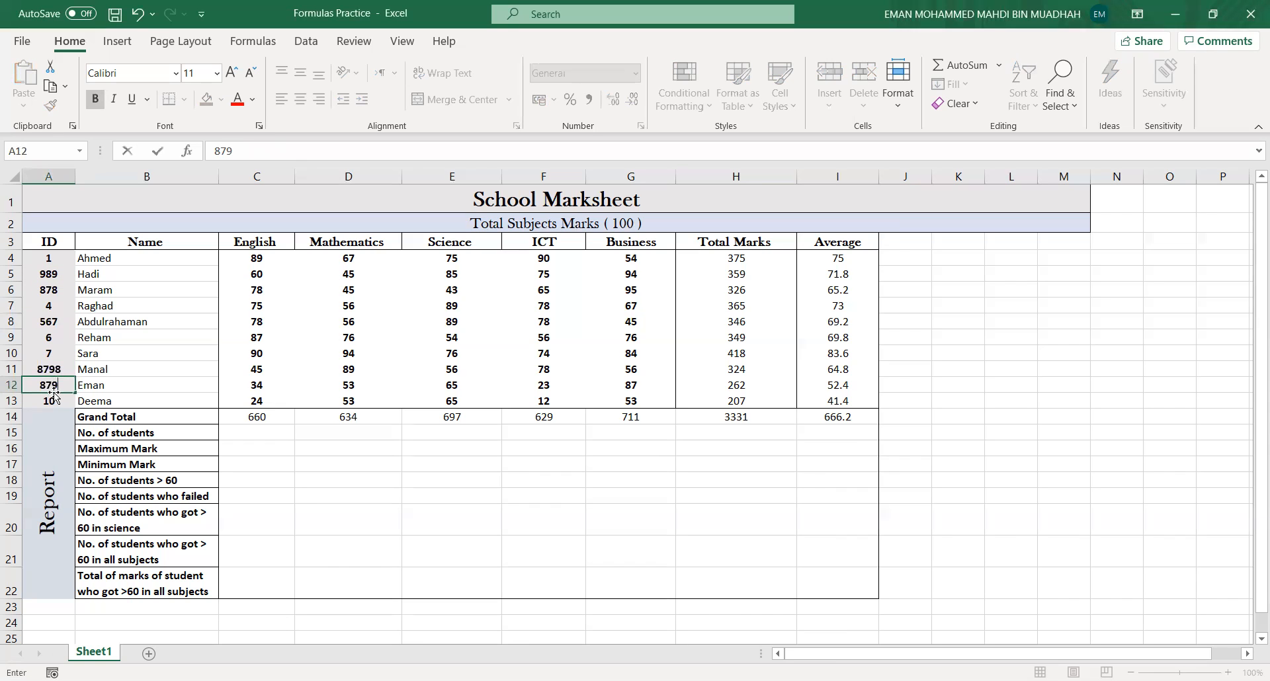
pyautogui.click(54, 407)
pyautogui.write('8767')
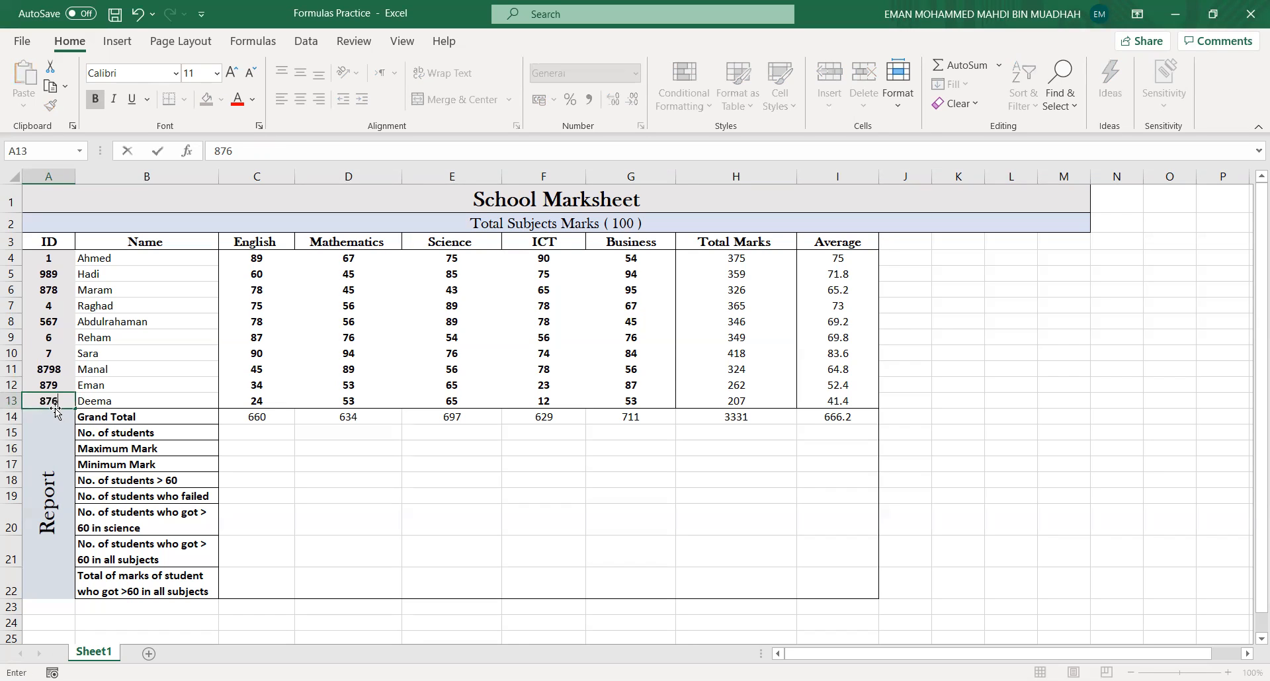
# - Enter =COUNTA(B4:B13) in the English No. of students cell, picking the name range
pyautogui.click(274, 432)
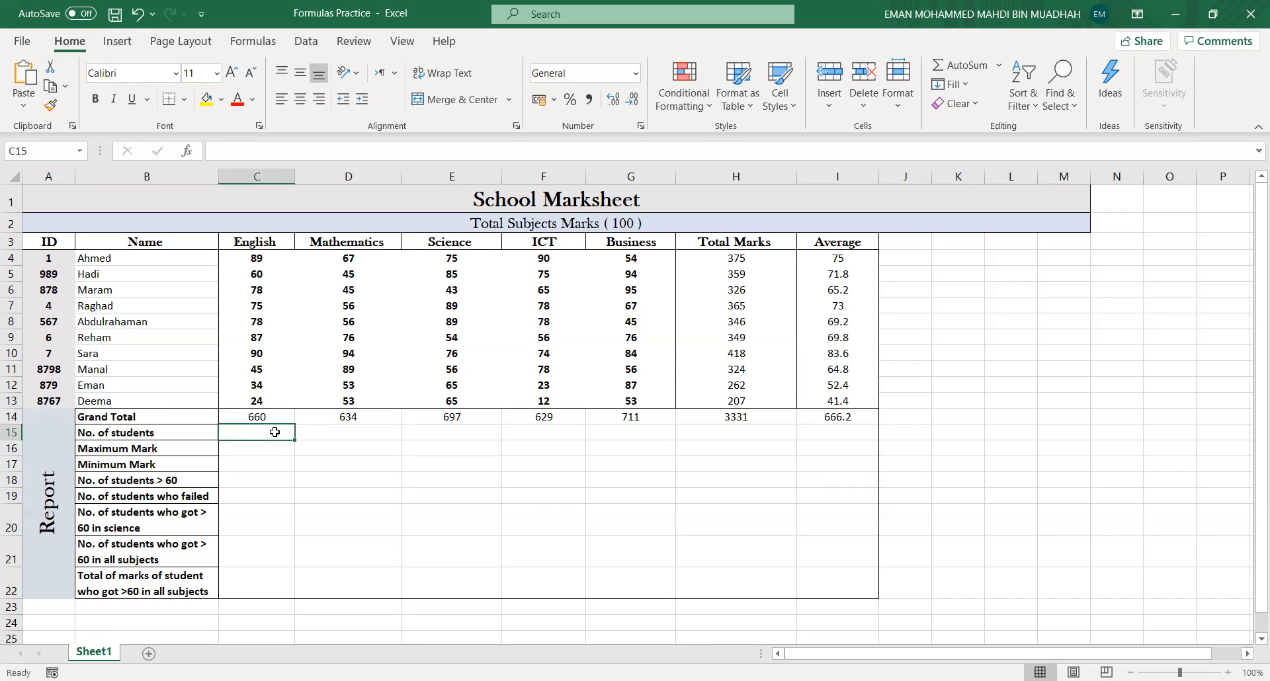
pyautogui.write('=')
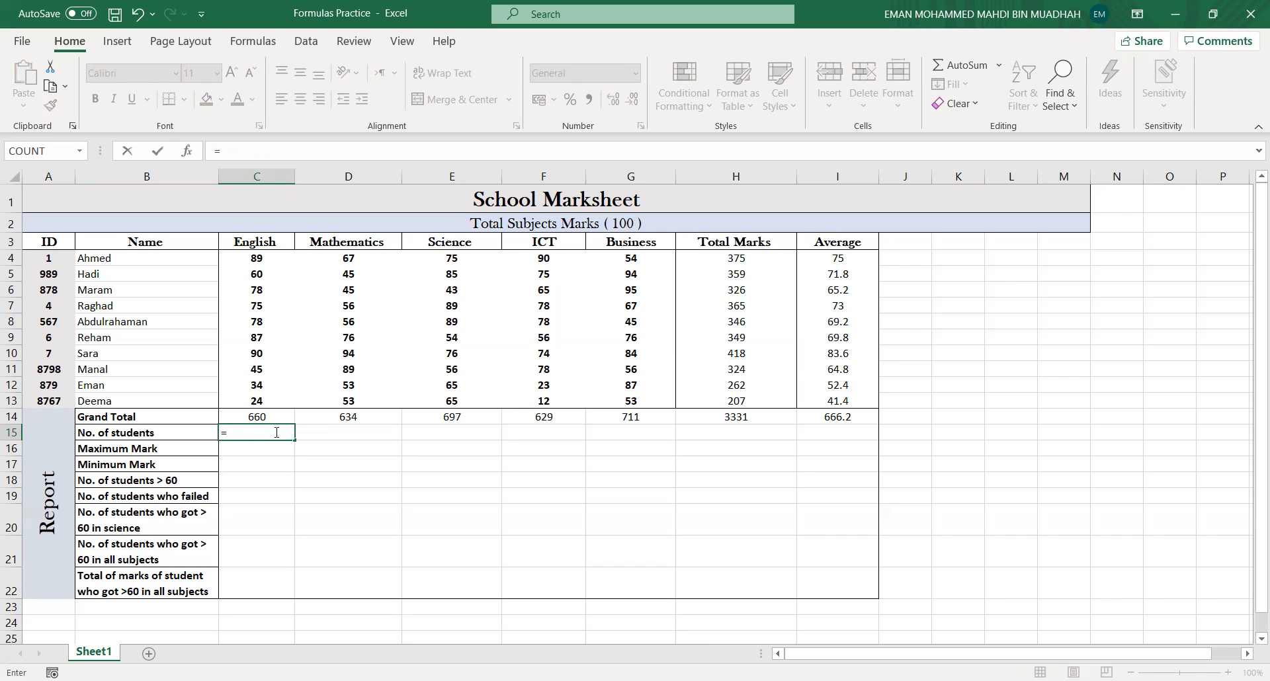
pyautogui.write('COUNT')
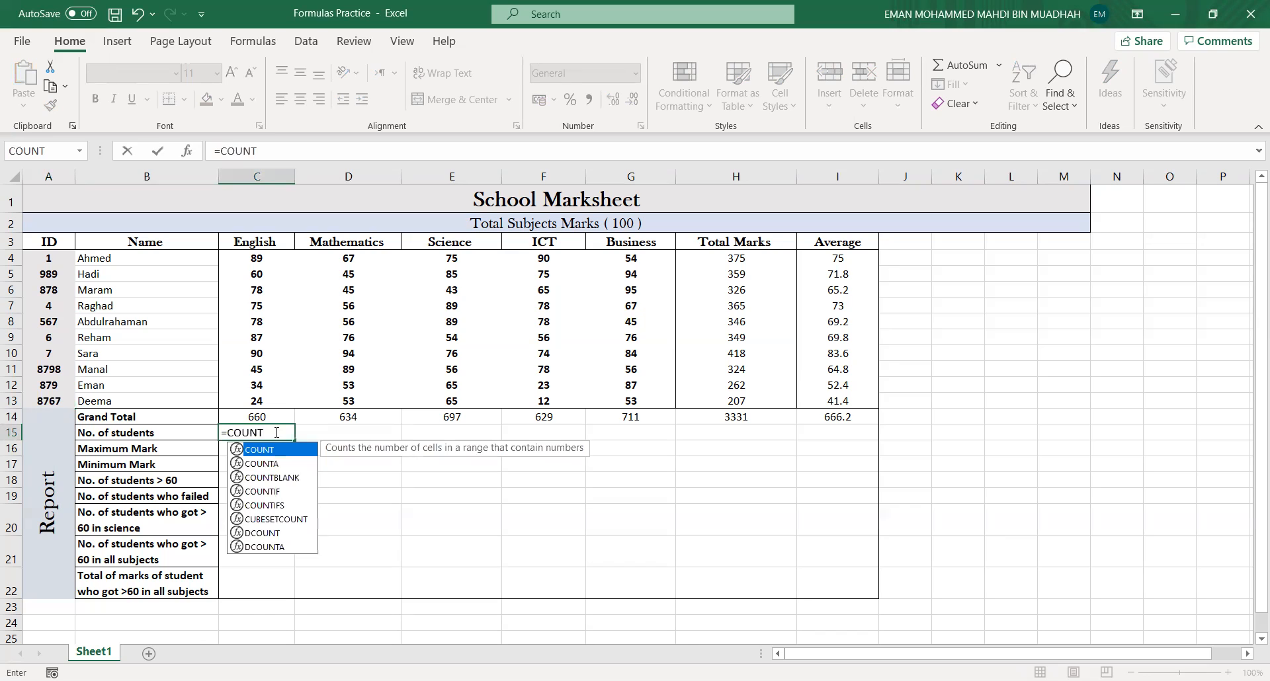
pyautogui.press('Down')
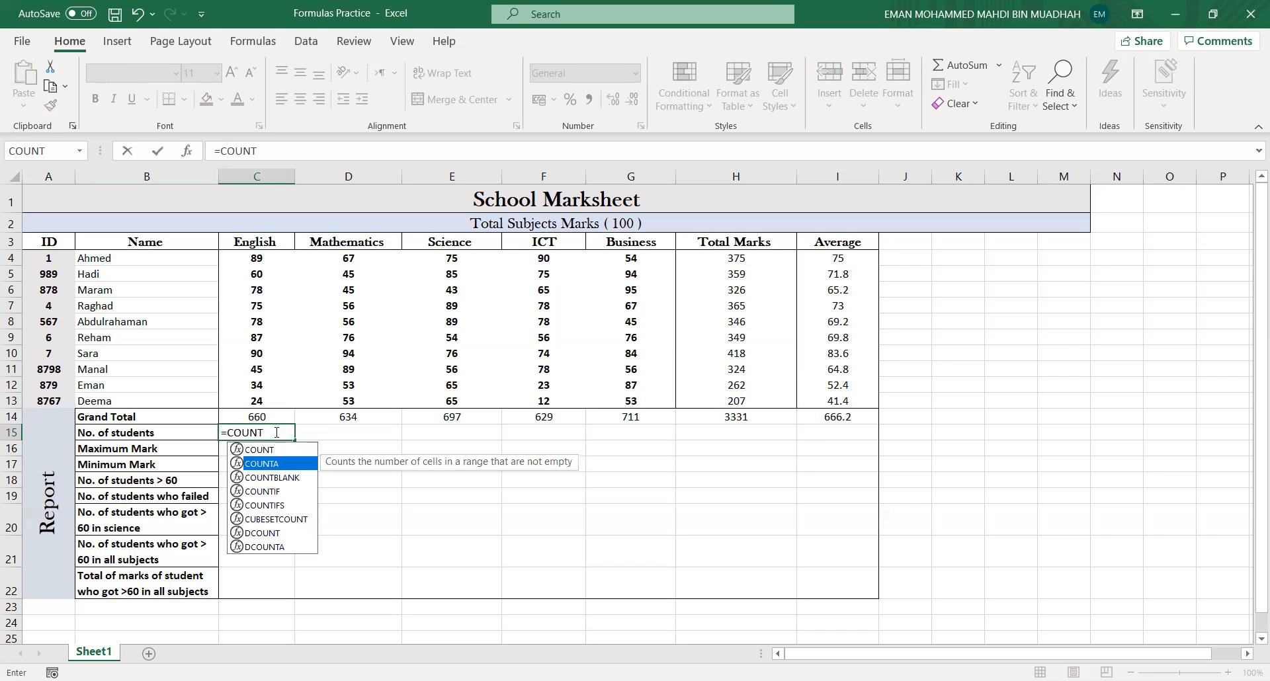
pyautogui.write('A')
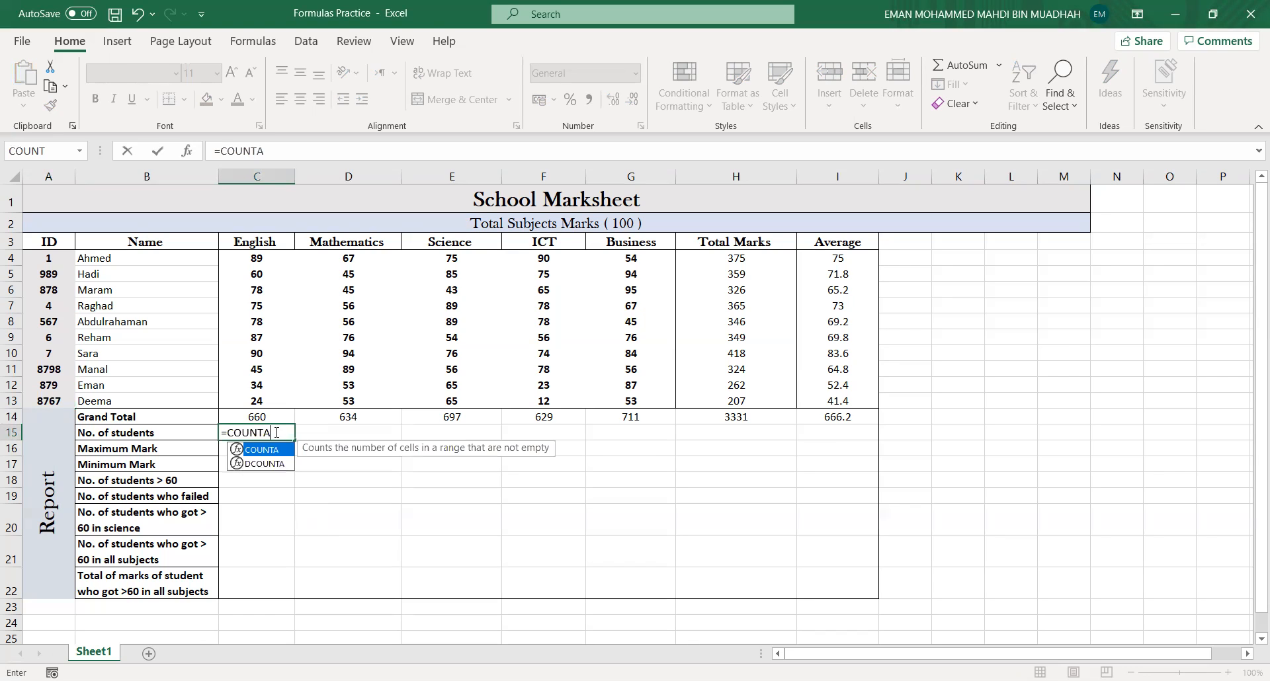
pyautogui.write('(')
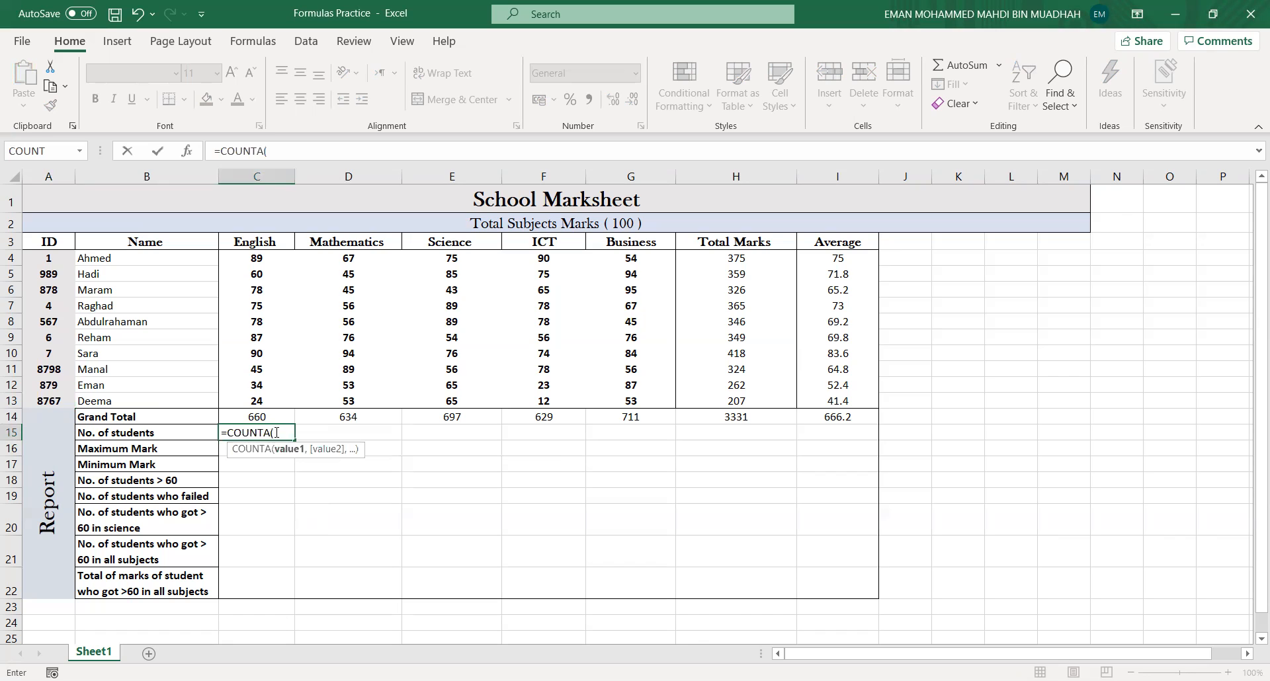
pyautogui.click(164, 259)
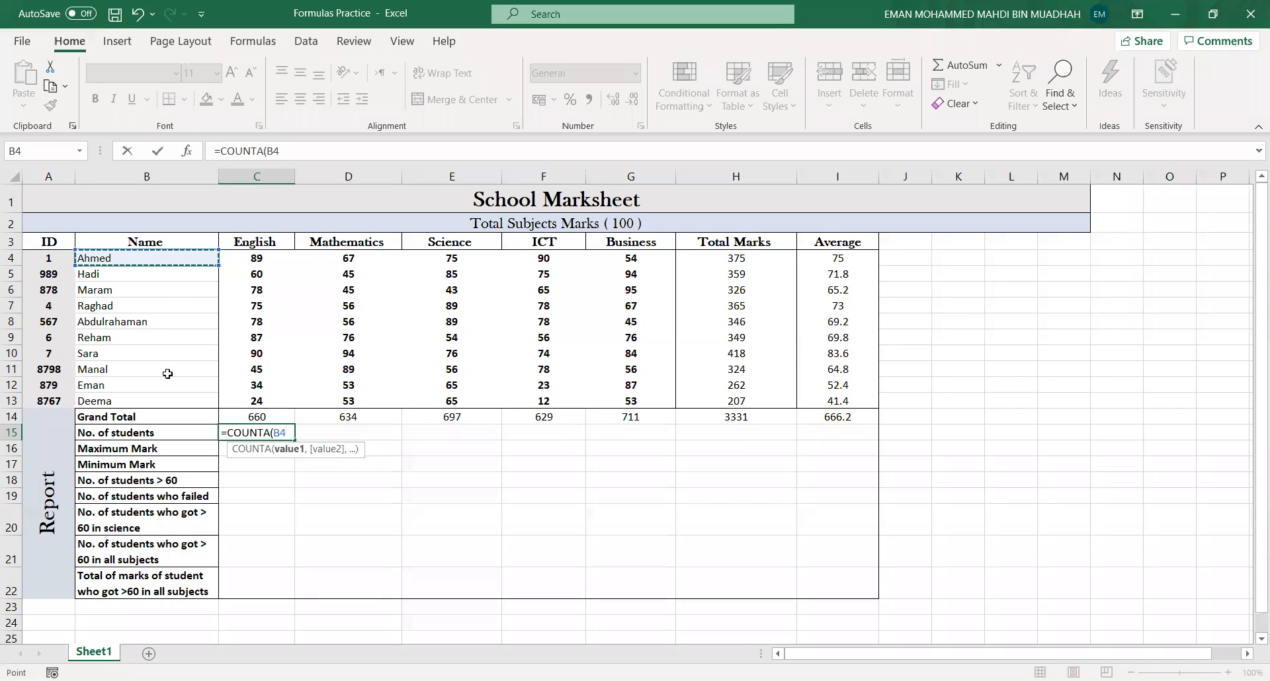
pyautogui.keyDown('shift'); pyautogui.click(167, 401); pyautogui.keyUp('shift')
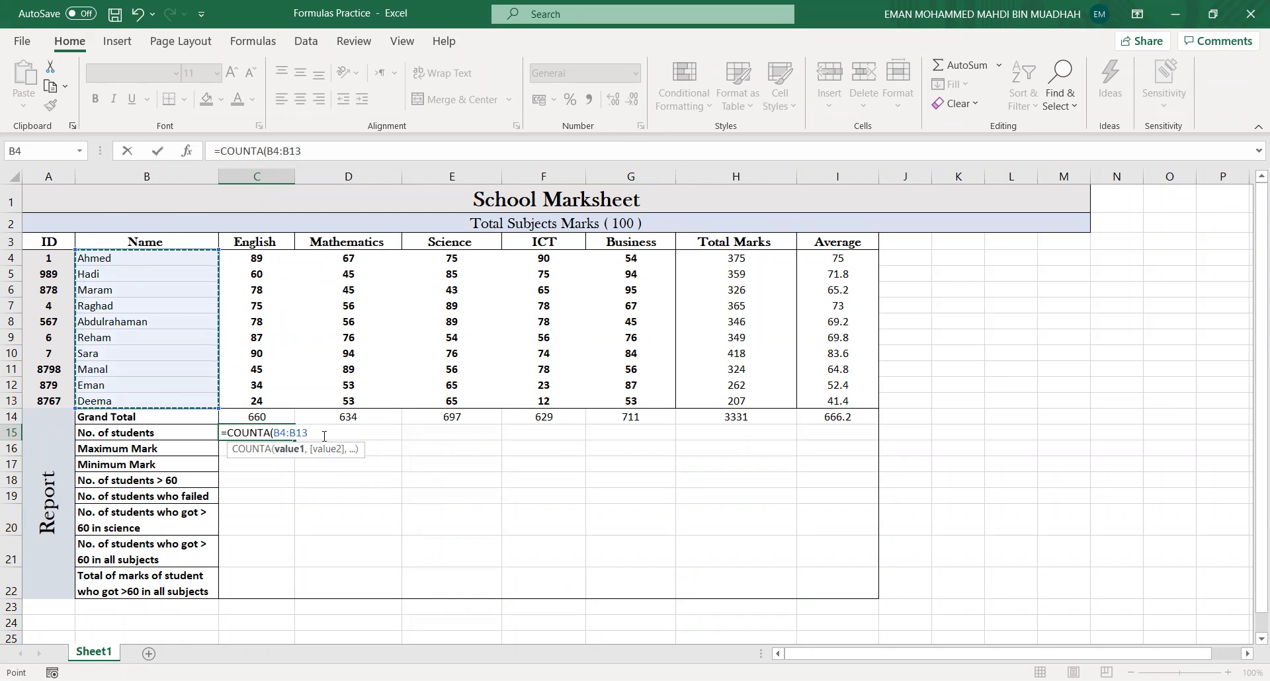
pyautogui.press('Return')
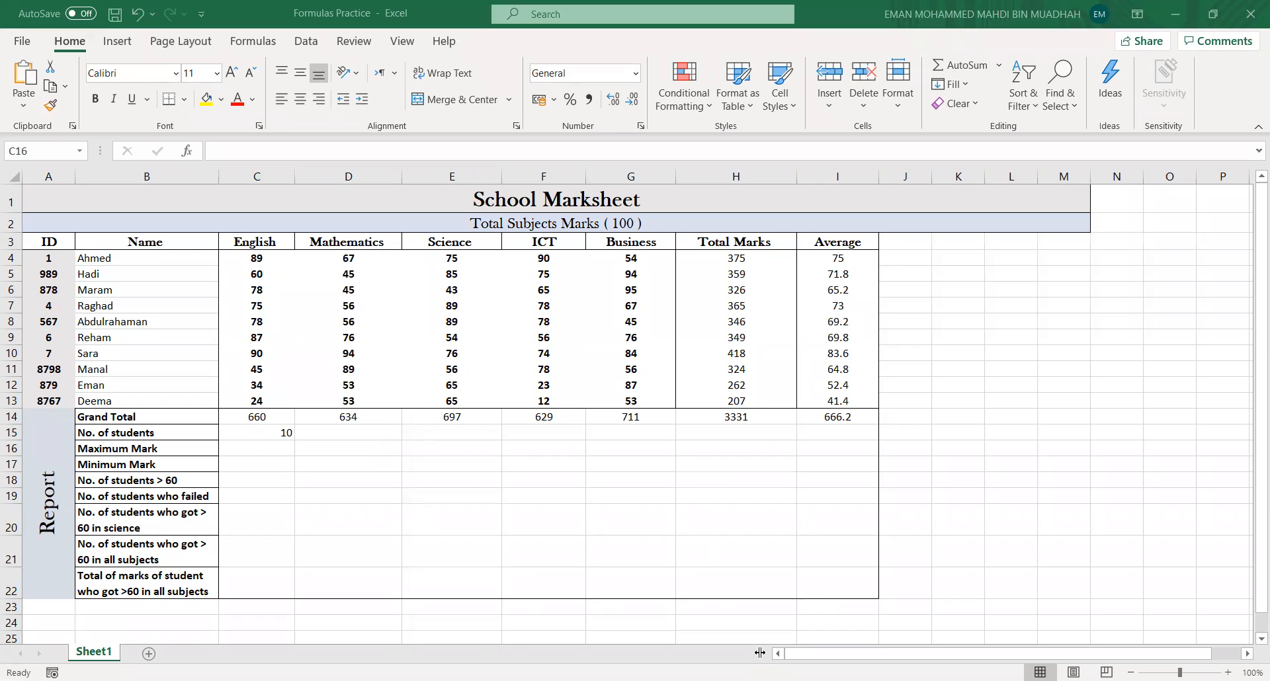
# - Clear the formula from the No. of students cell
pyautogui.click(277, 434)
pyautogui.press('Delete')
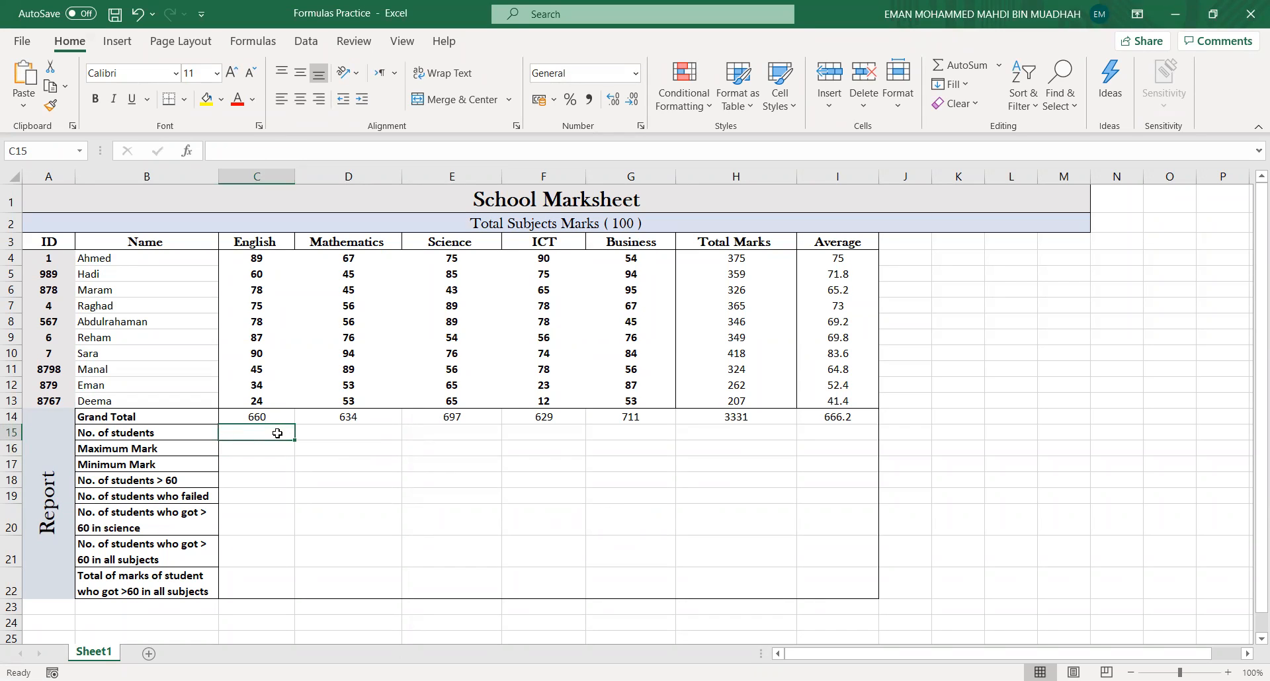
# - Enter =COUNTA(B4:B13) in cell C15 for No. of students, typing the range references
pyautogui.write('=')
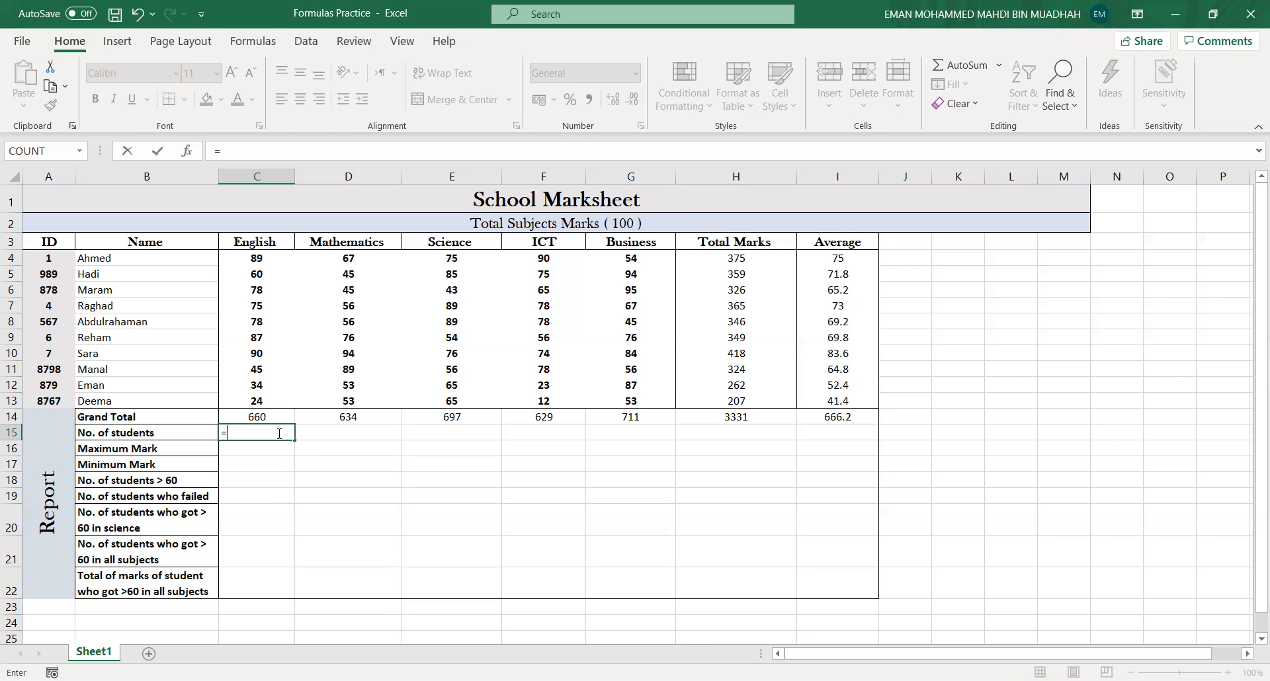
pyautogui.write('COUNT')
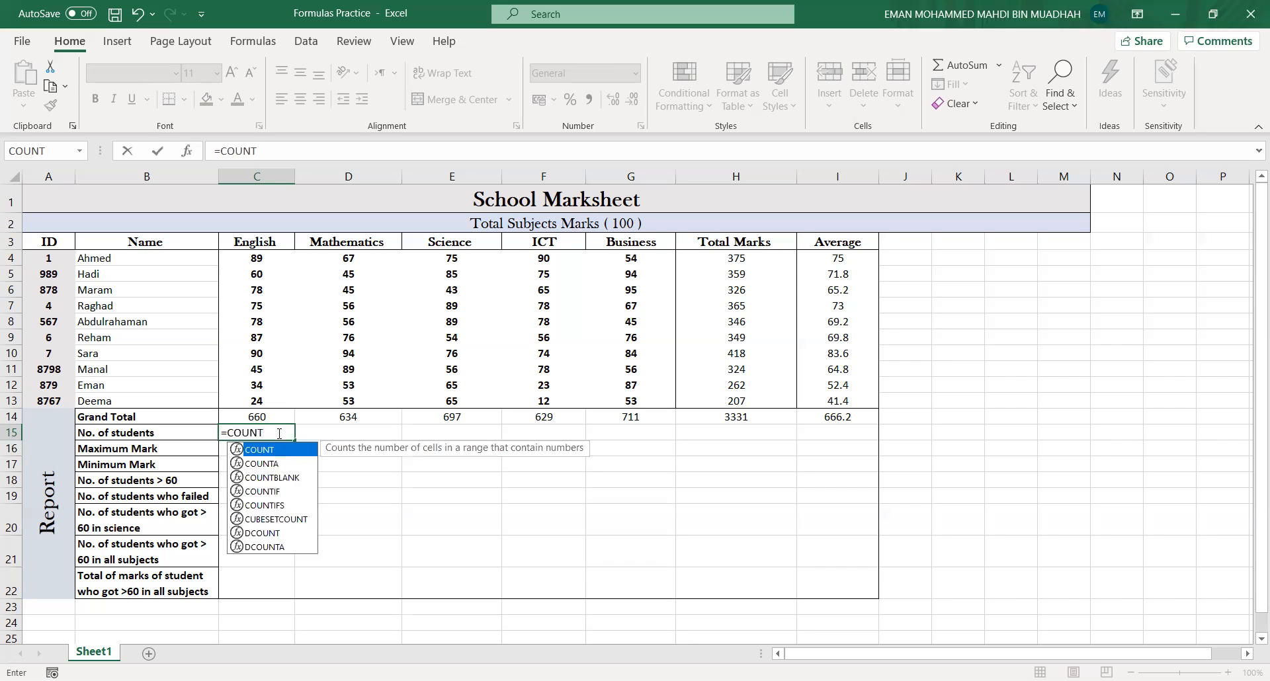
pyautogui.write('A')
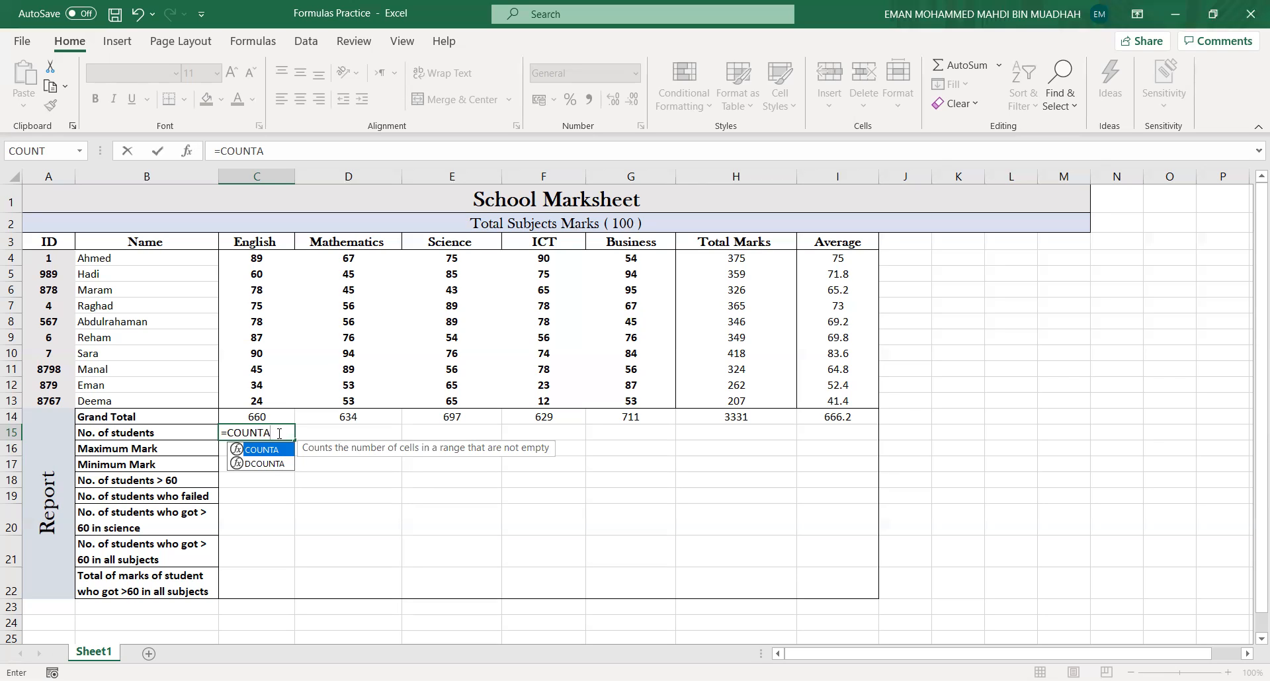
pyautogui.write('(')
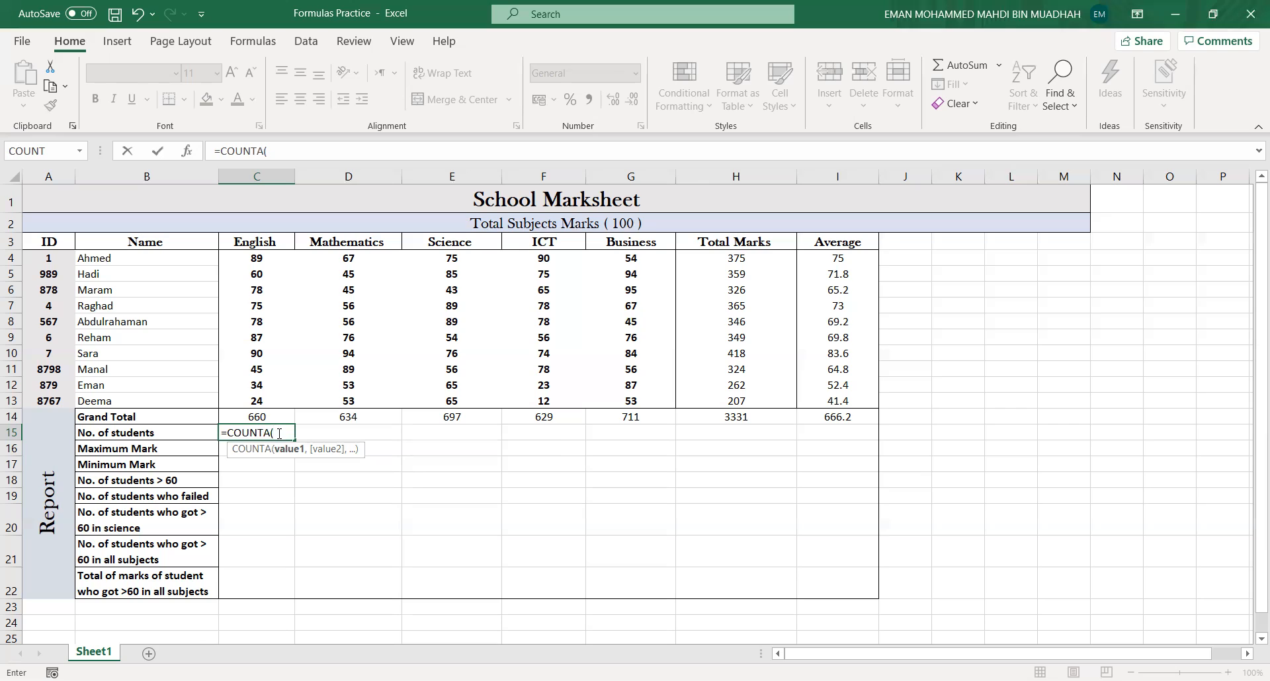
pyautogui.write('b4')
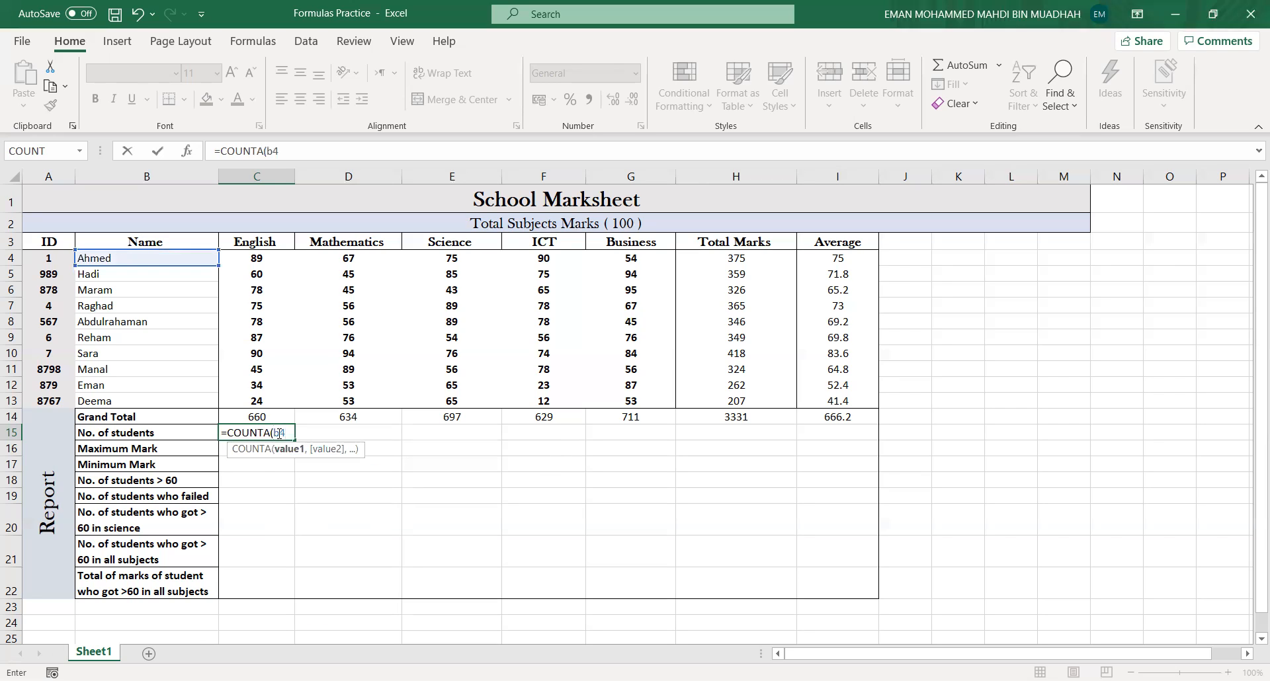
pyautogui.press('BackSpace')
pyautogui.press('BackSpace')
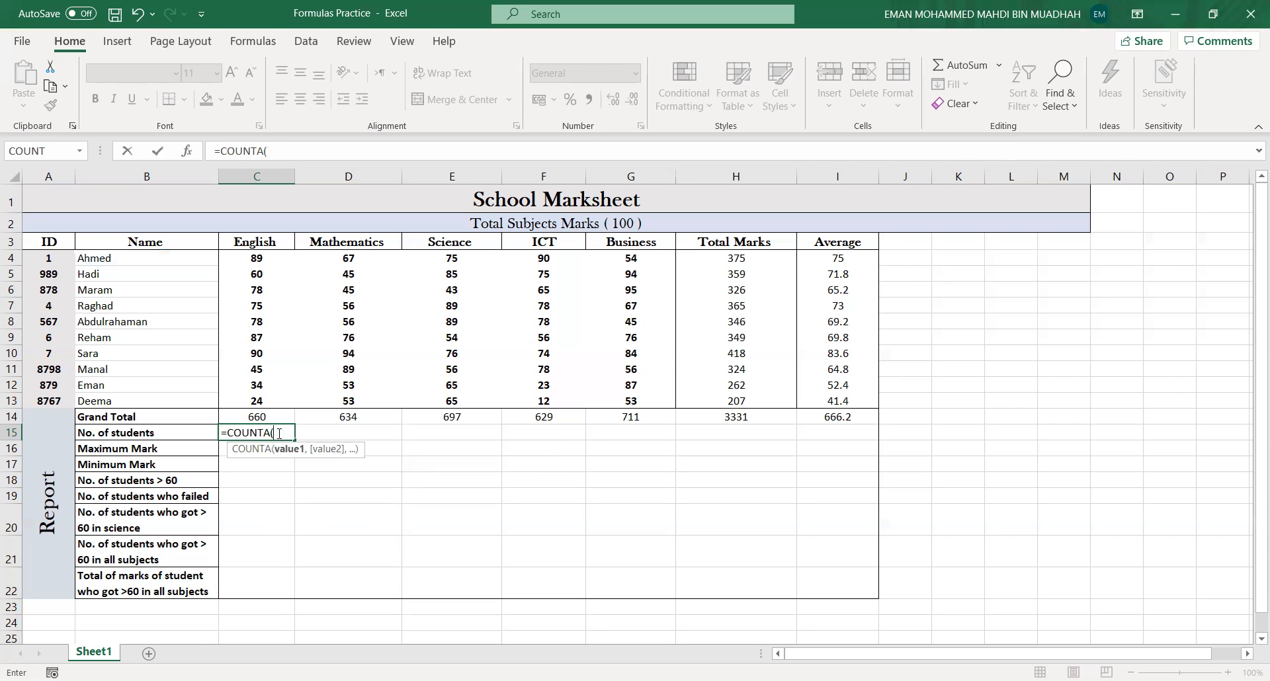
pyautogui.write('B4:')
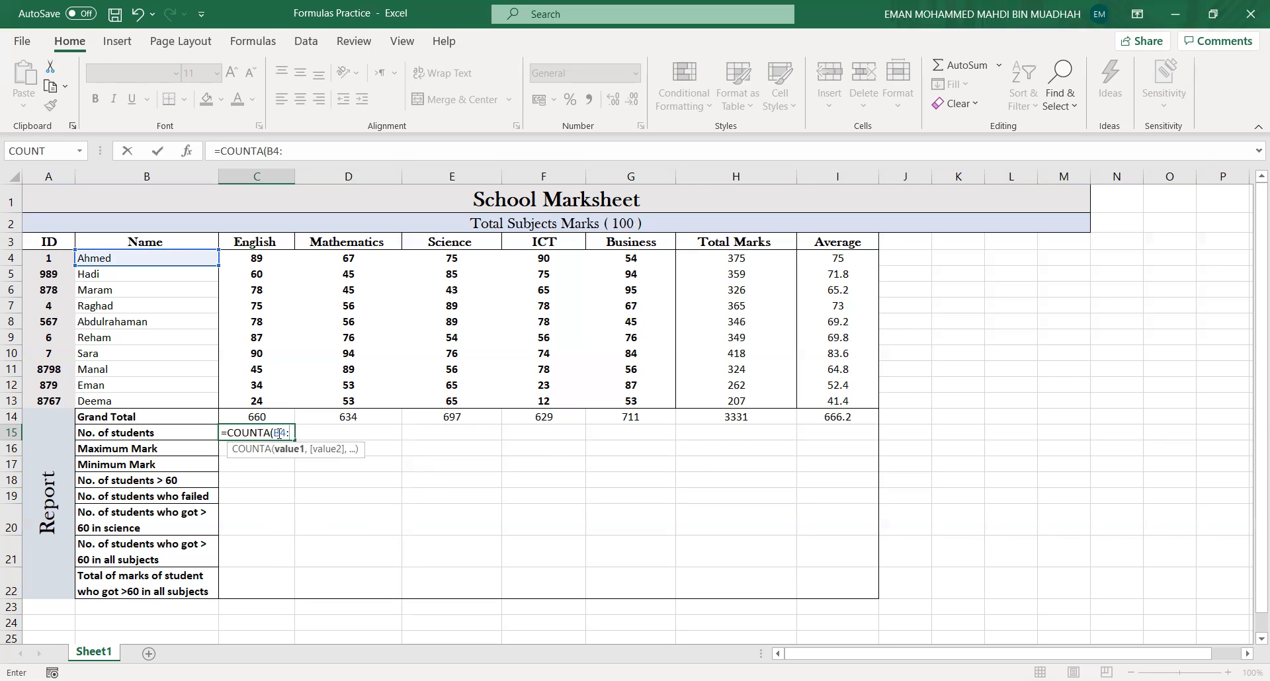
pyautogui.write('B13')
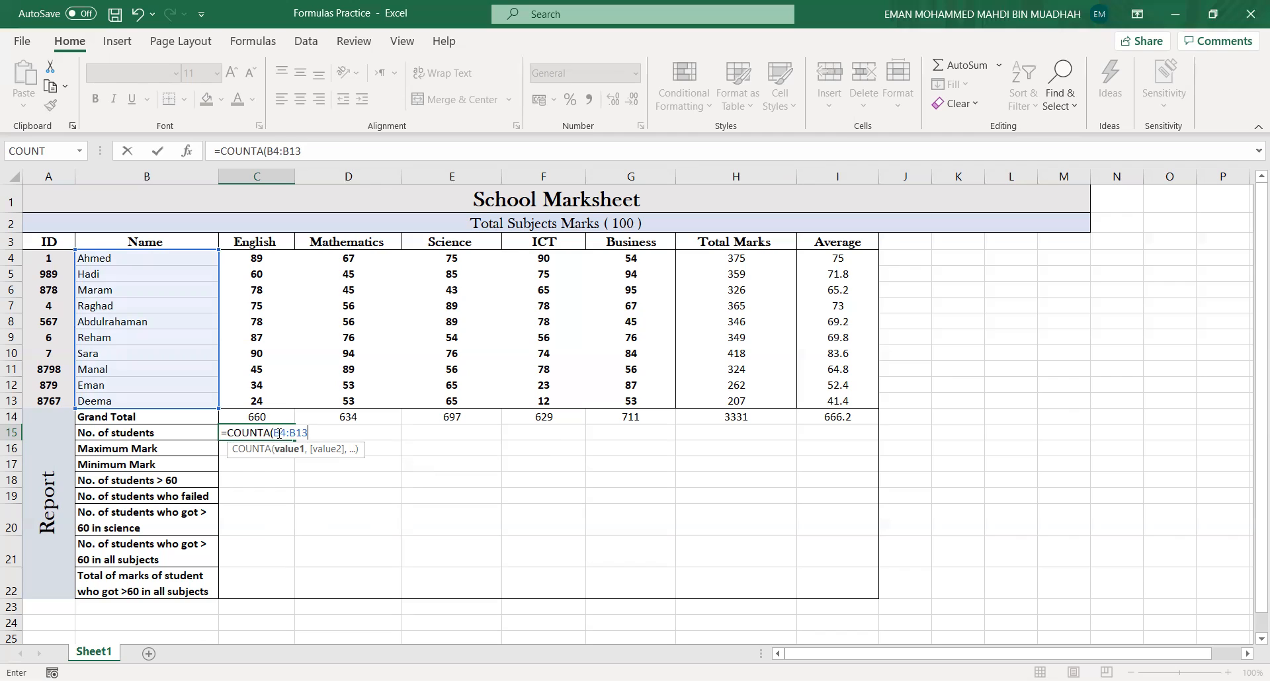
pyautogui.write(')')
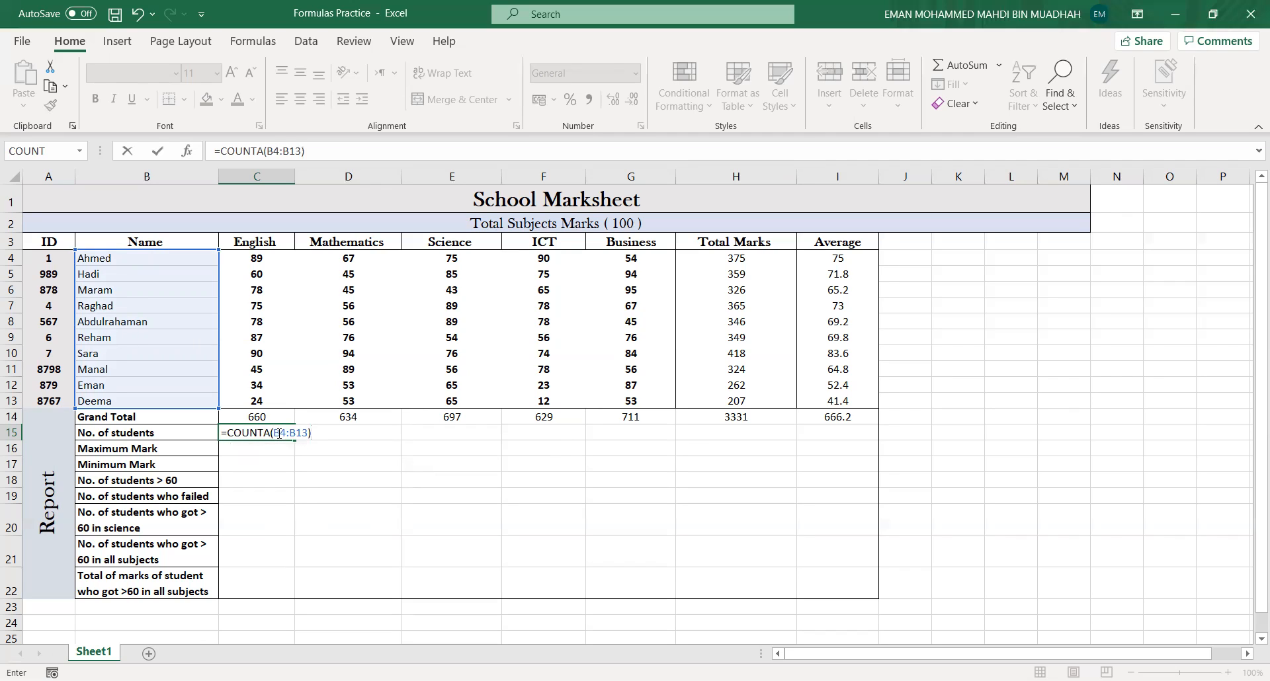
pyautogui.press('Return')
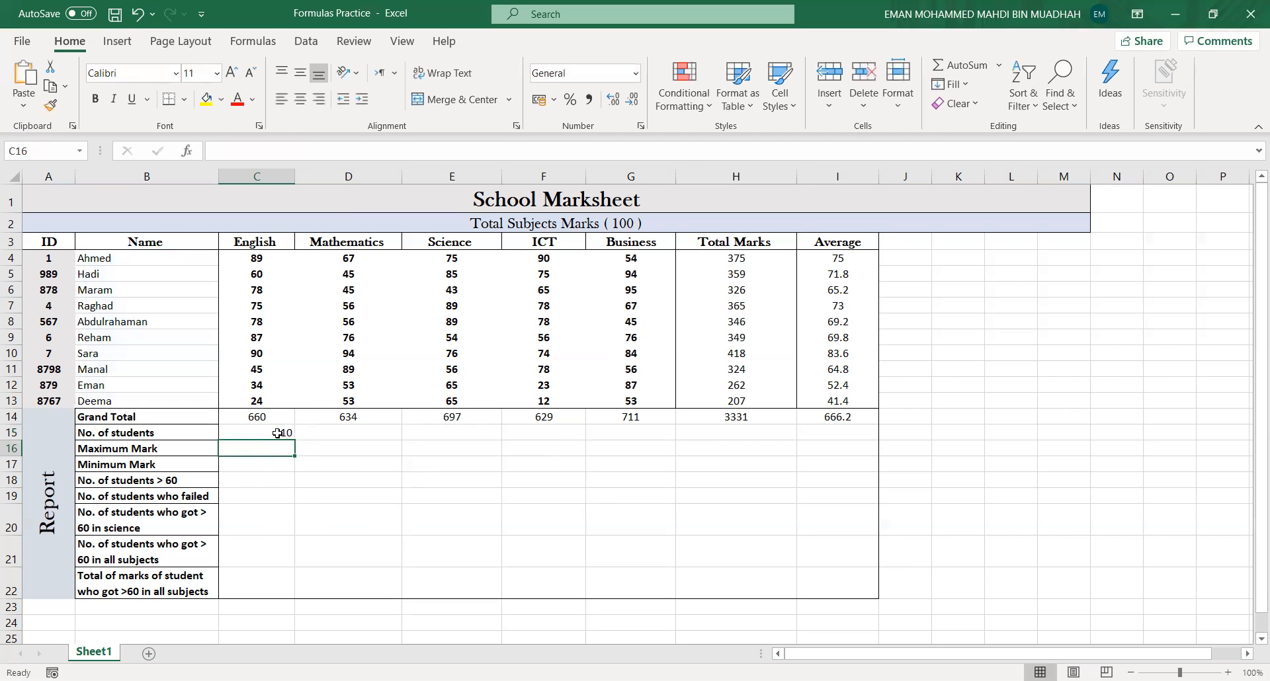
# - Enter the label NO. OF SUBJECTS in cell D15 and make it bold
pyautogui.click(372, 438)
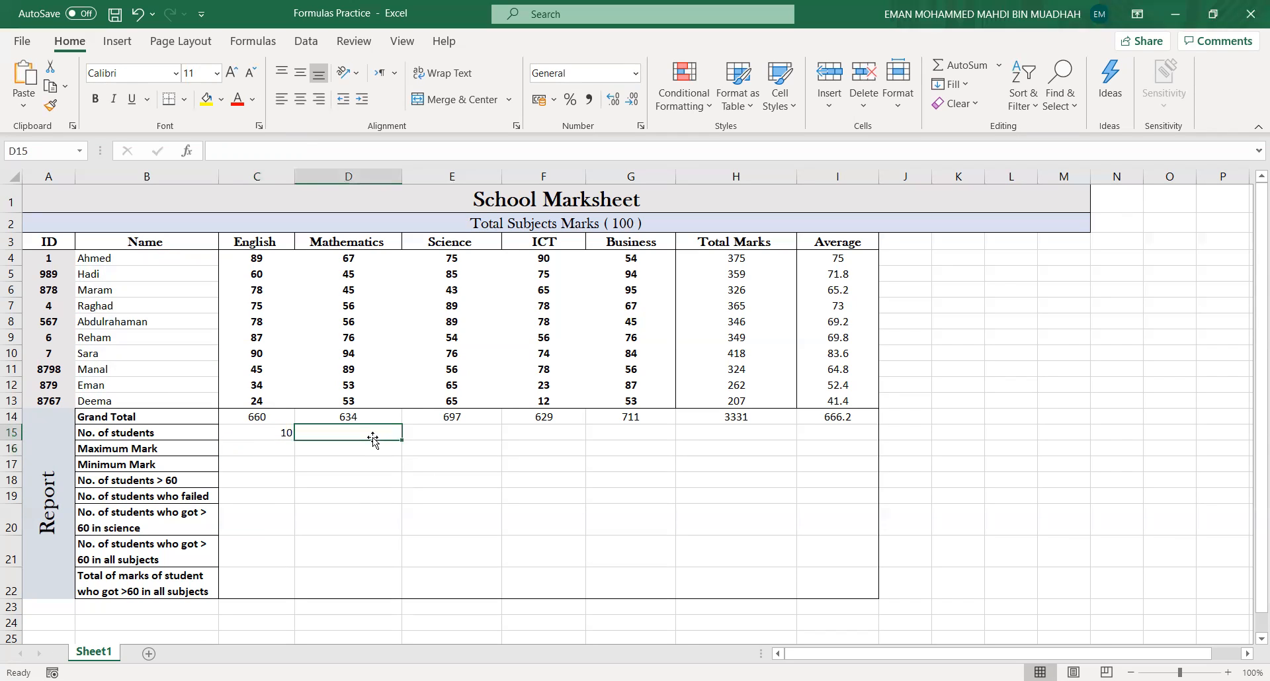
pyautogui.write('NO')
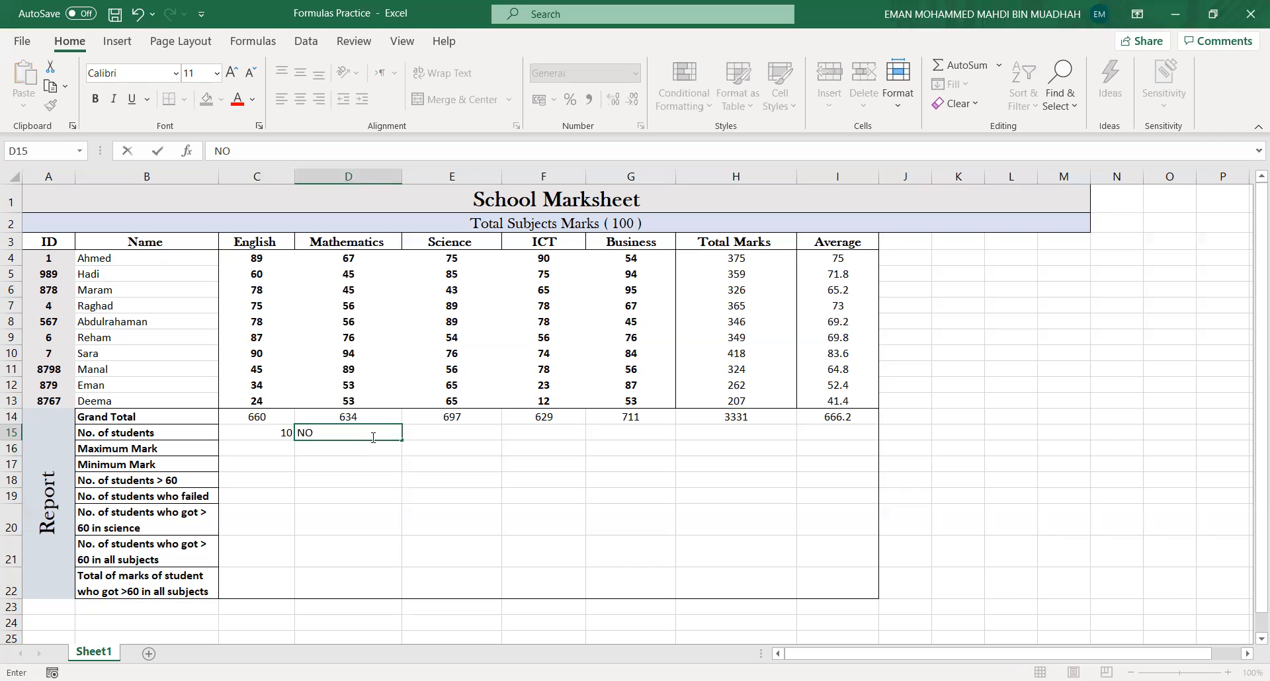
pyautogui.write('. OF SUBJECTS')
pyautogui.moveTo(387, 433); pyautogui.dragTo(295, 433)
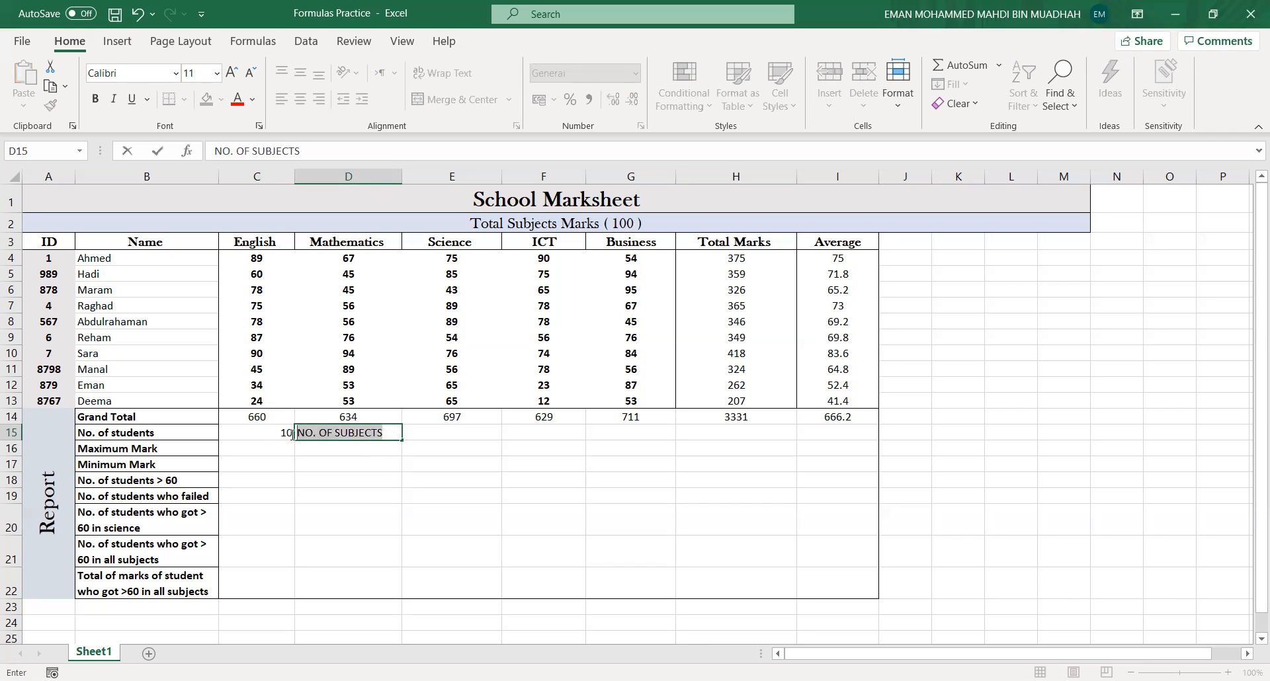
pyautogui.click(95, 100)
# - Enter =COUNTA(C3:G3) in cell E15 to count the subjects, typing the header range references
pyautogui.click(423, 432)
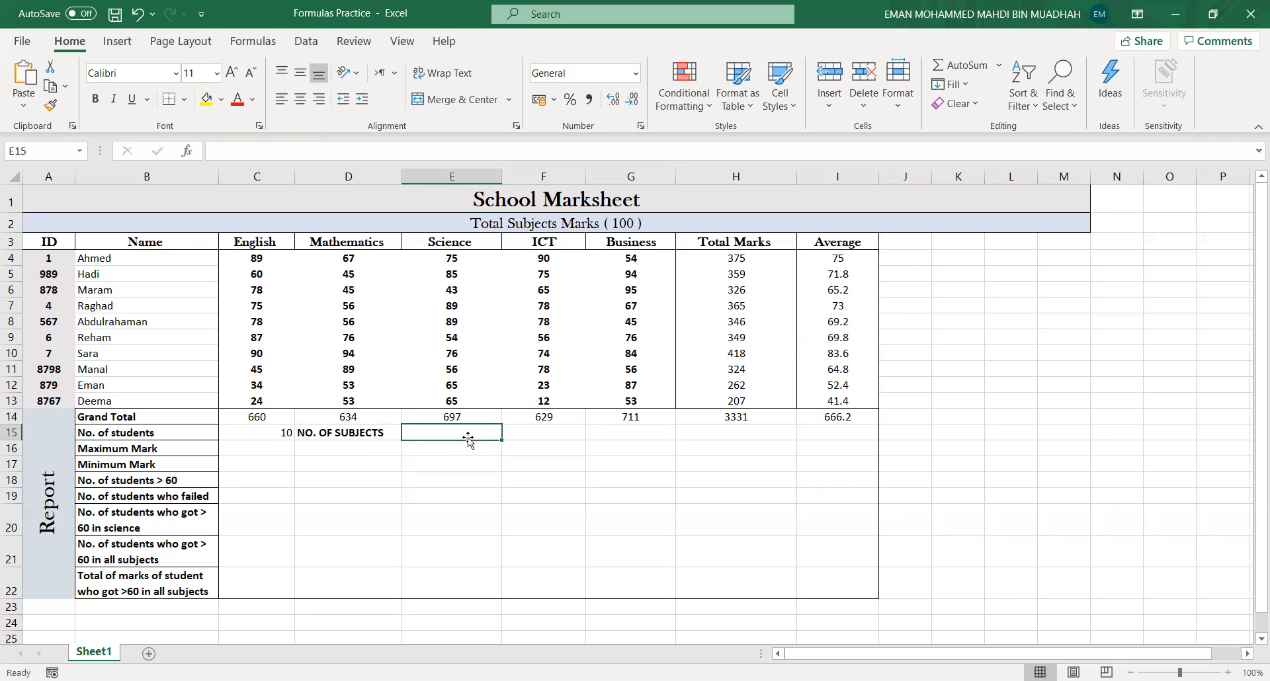
pyautogui.write('=')
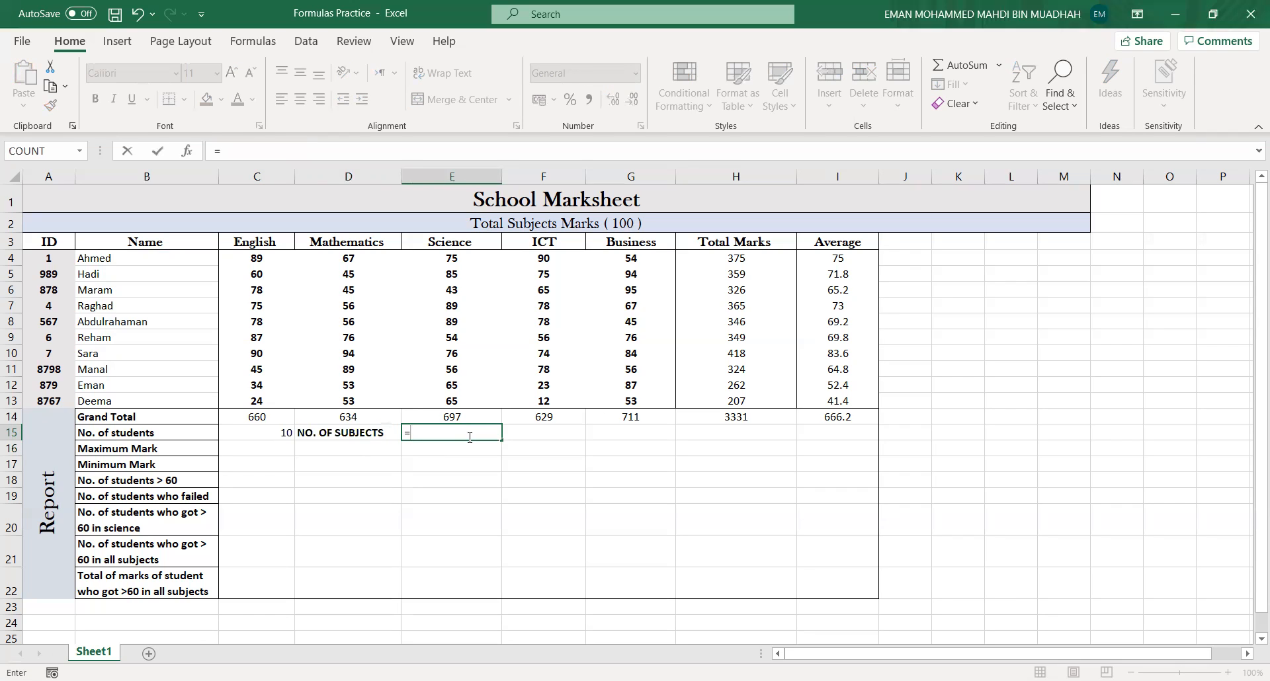
pyautogui.write('COUNTA')
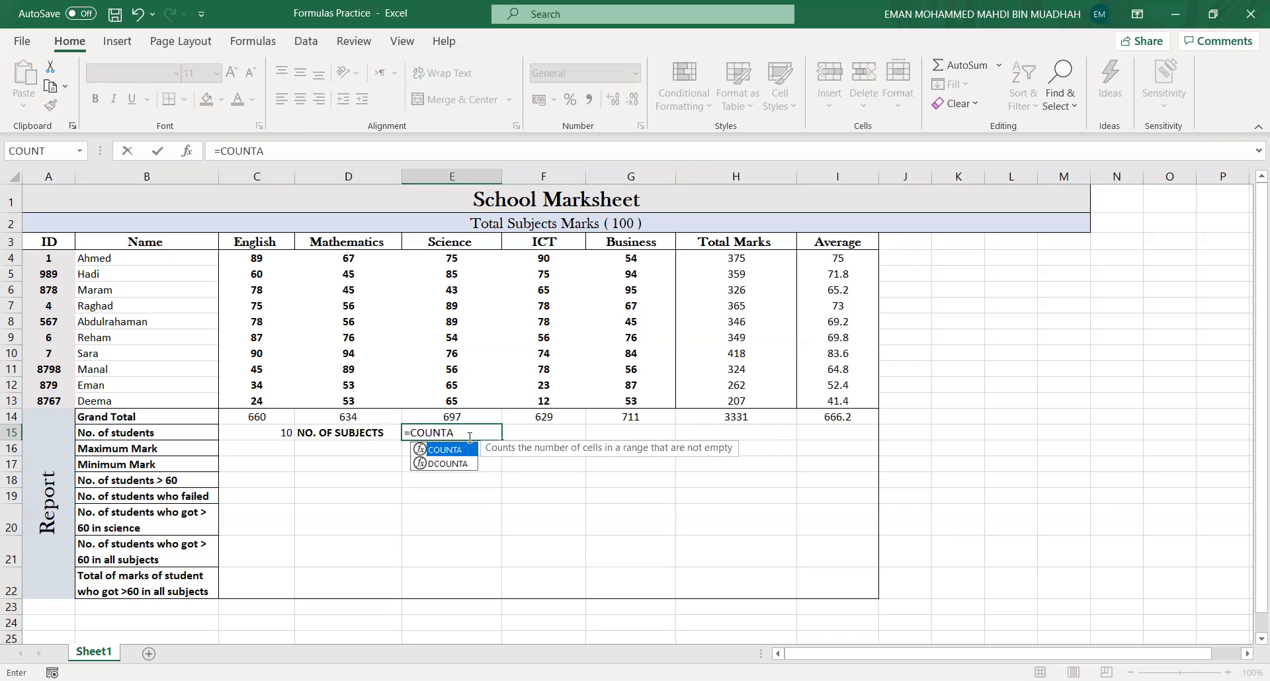
pyautogui.write('(')
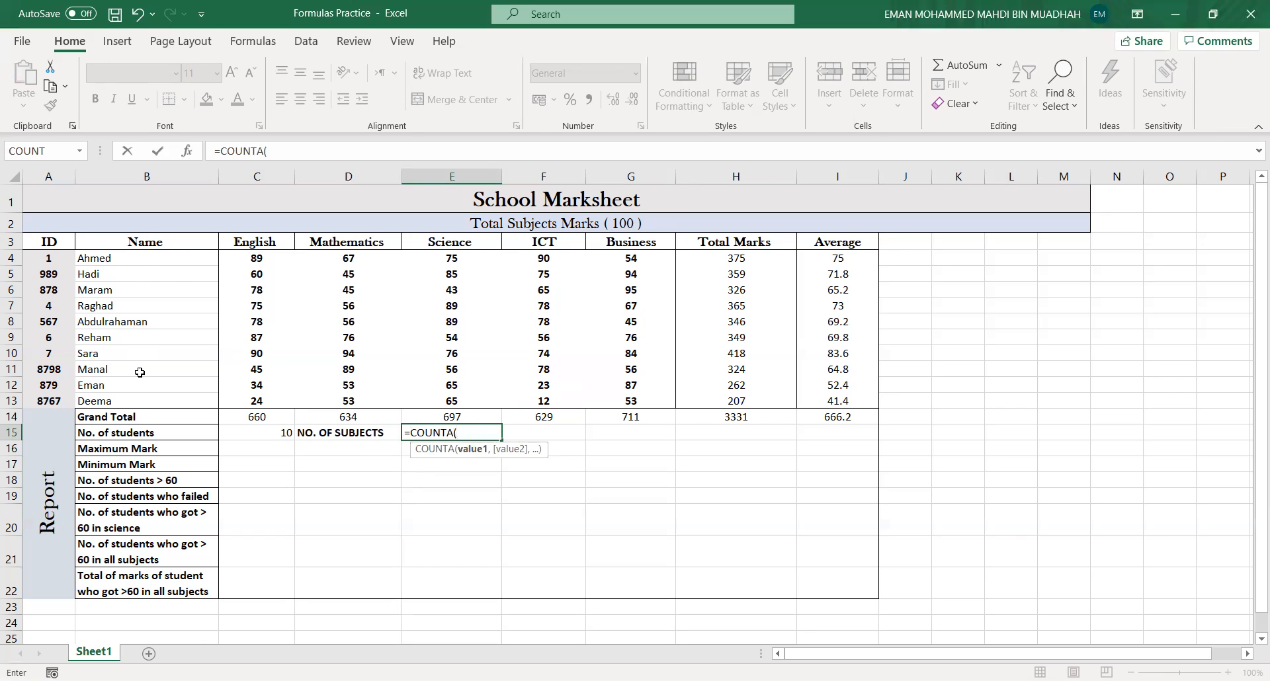
pyautogui.click(115, 259)
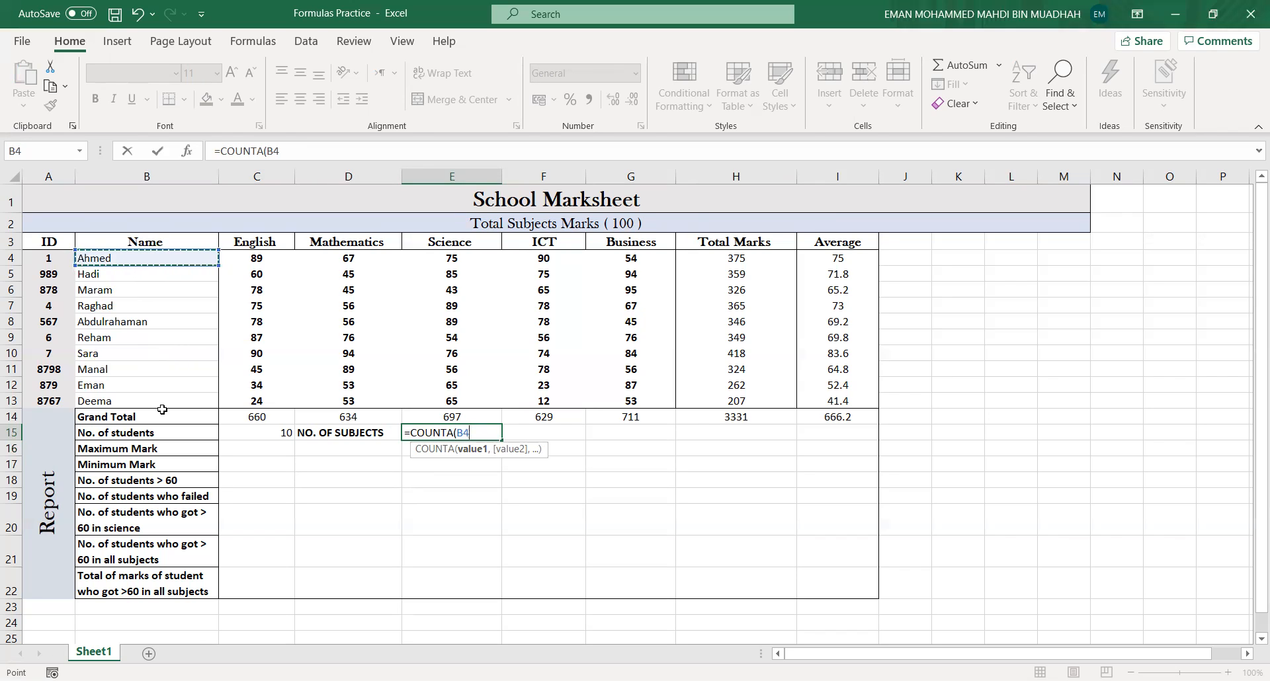
pyautogui.click(475, 433)
pyautogui.press('BackSpace')
pyautogui.press('BackSpace')
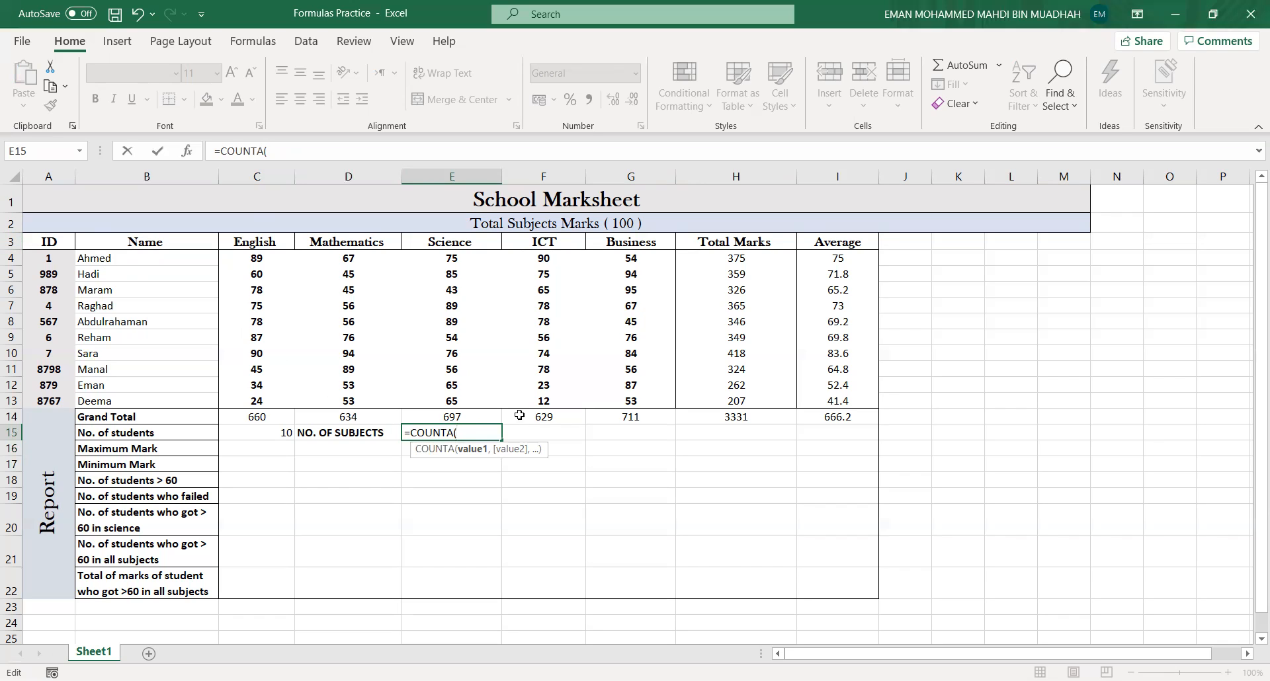
pyautogui.write('C3:')
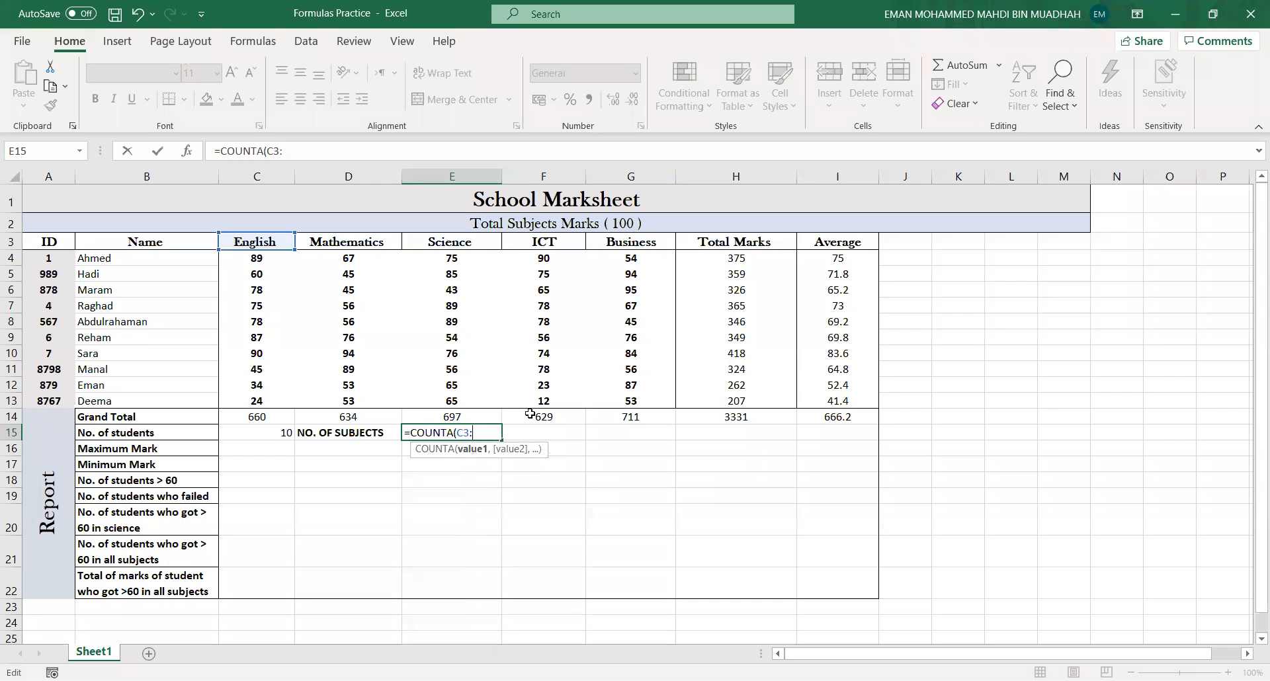
pyautogui.write('G3')
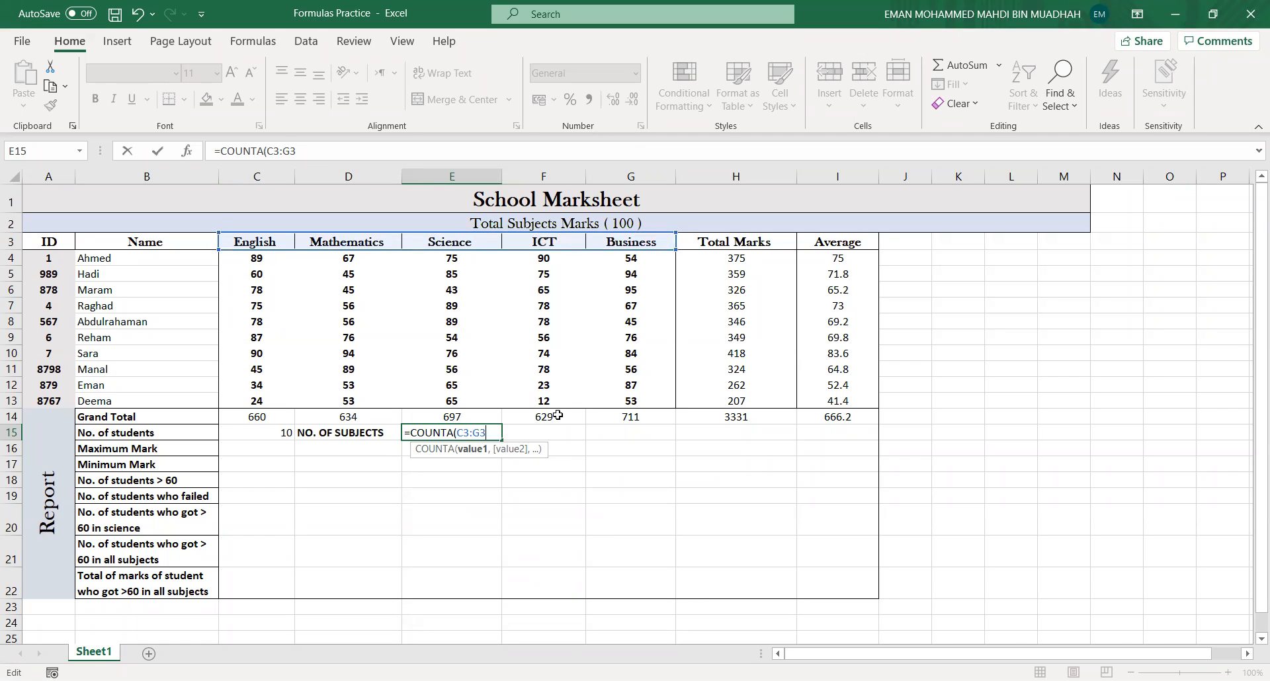
pyautogui.write(')')
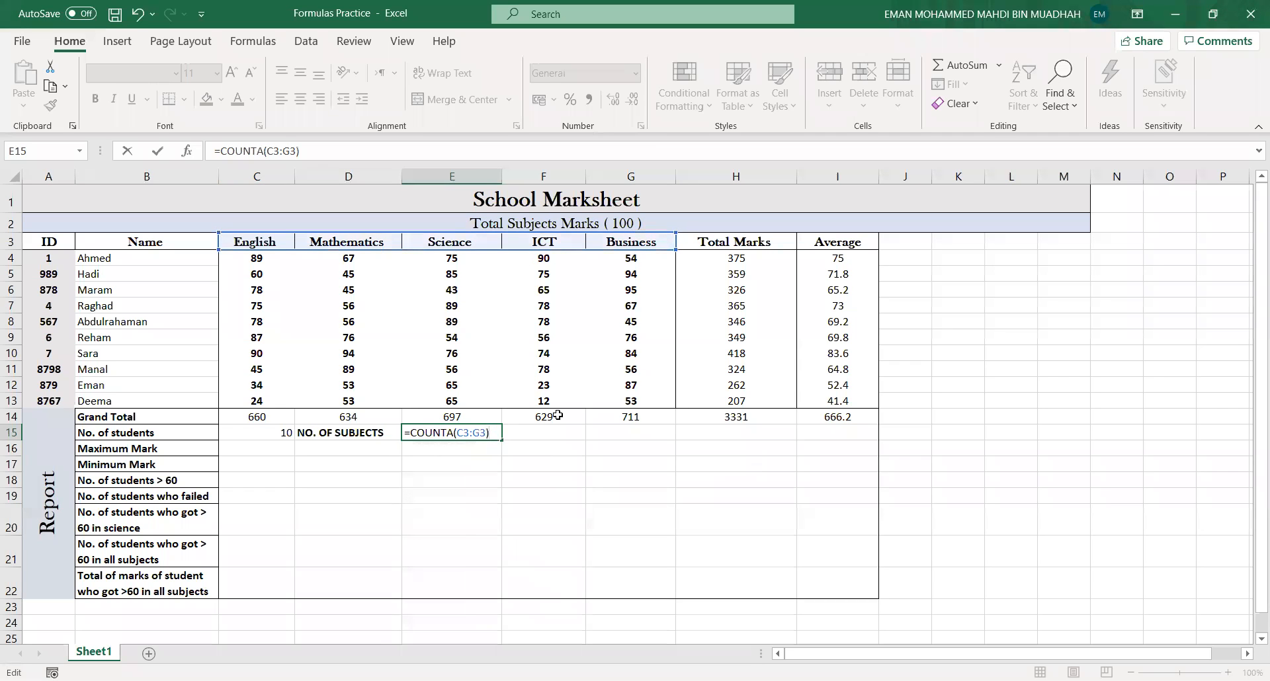
pyautogui.press('Return')
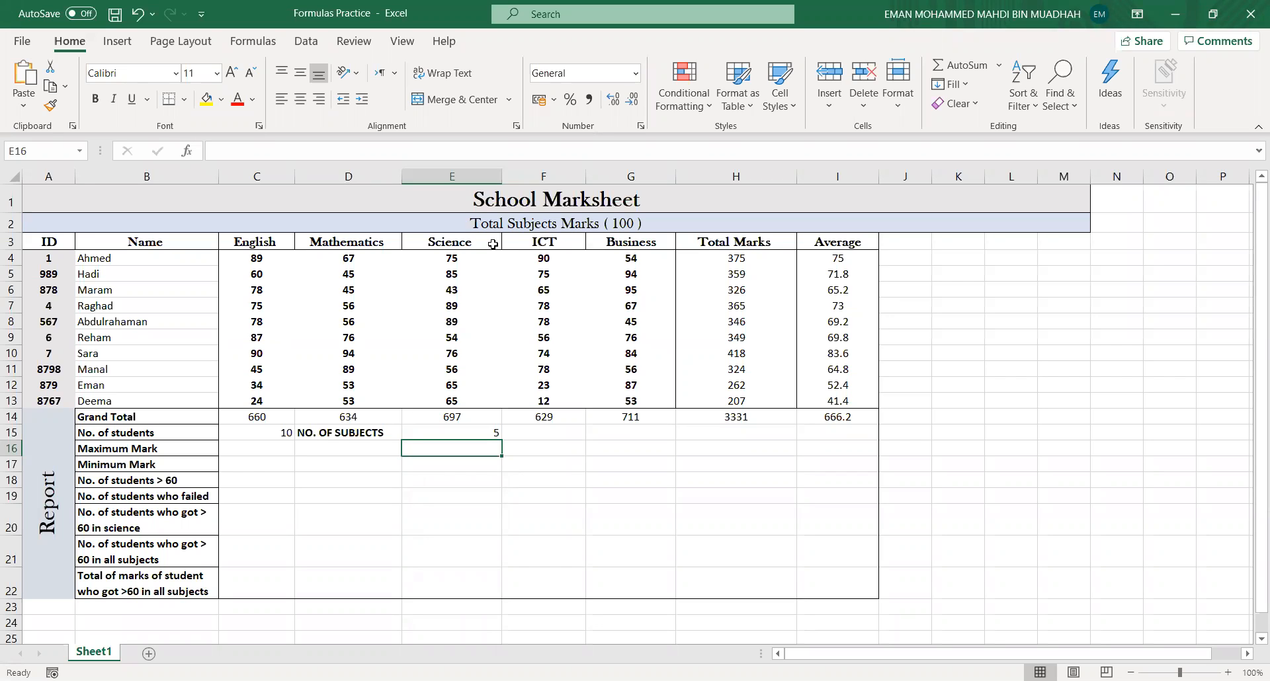
# - Examine the E15 subject-count formula and the subject header cells C3 to G3 it references
pyautogui.click(485, 433)
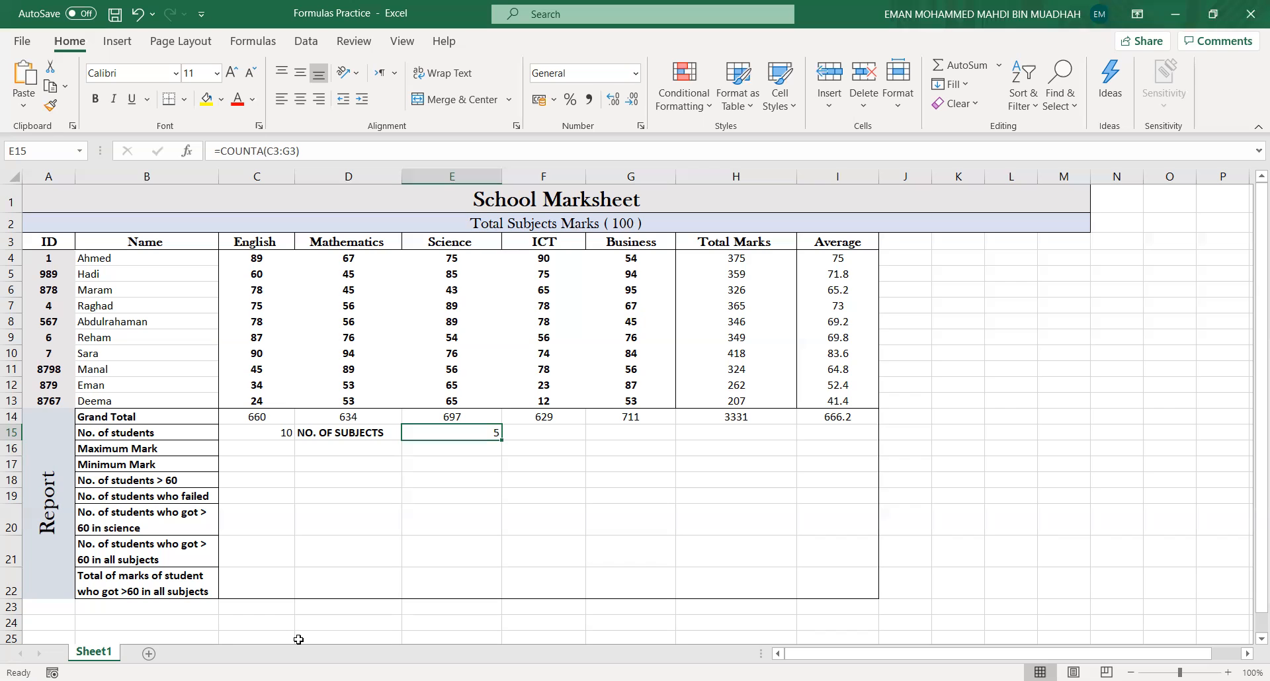
pyautogui.moveTo(263, 244); pyautogui.dragTo(635, 243)
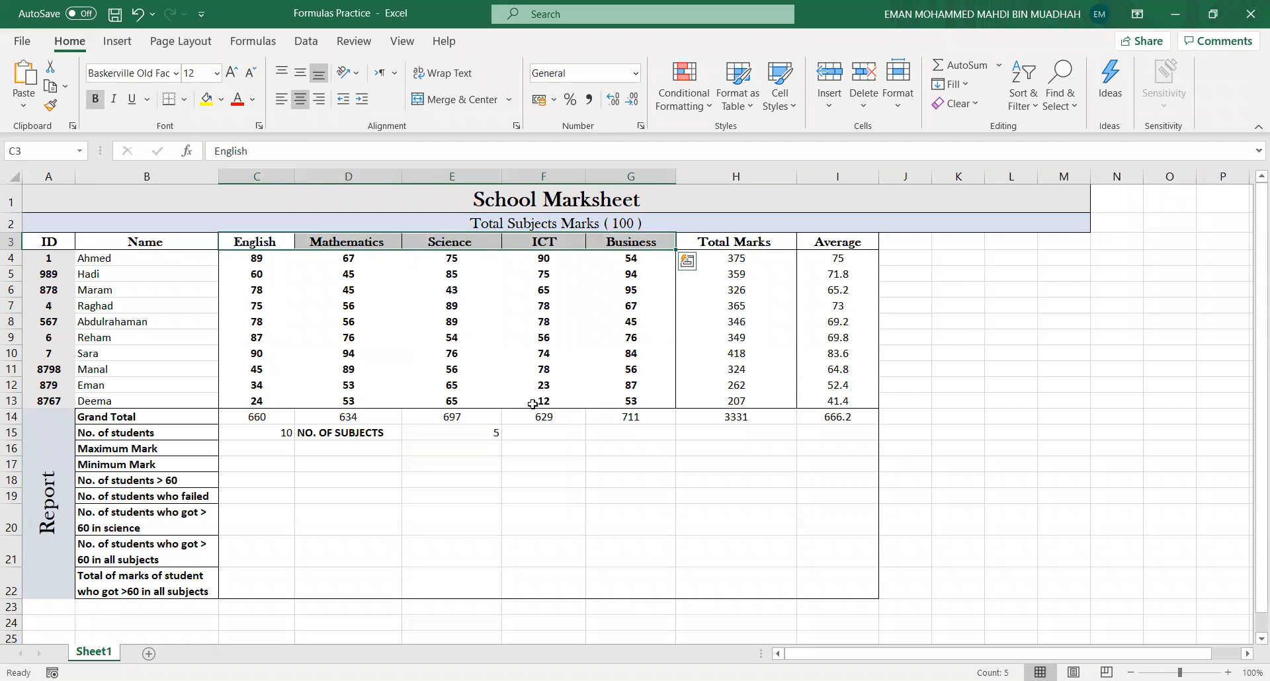
pyautogui.click(486, 433)
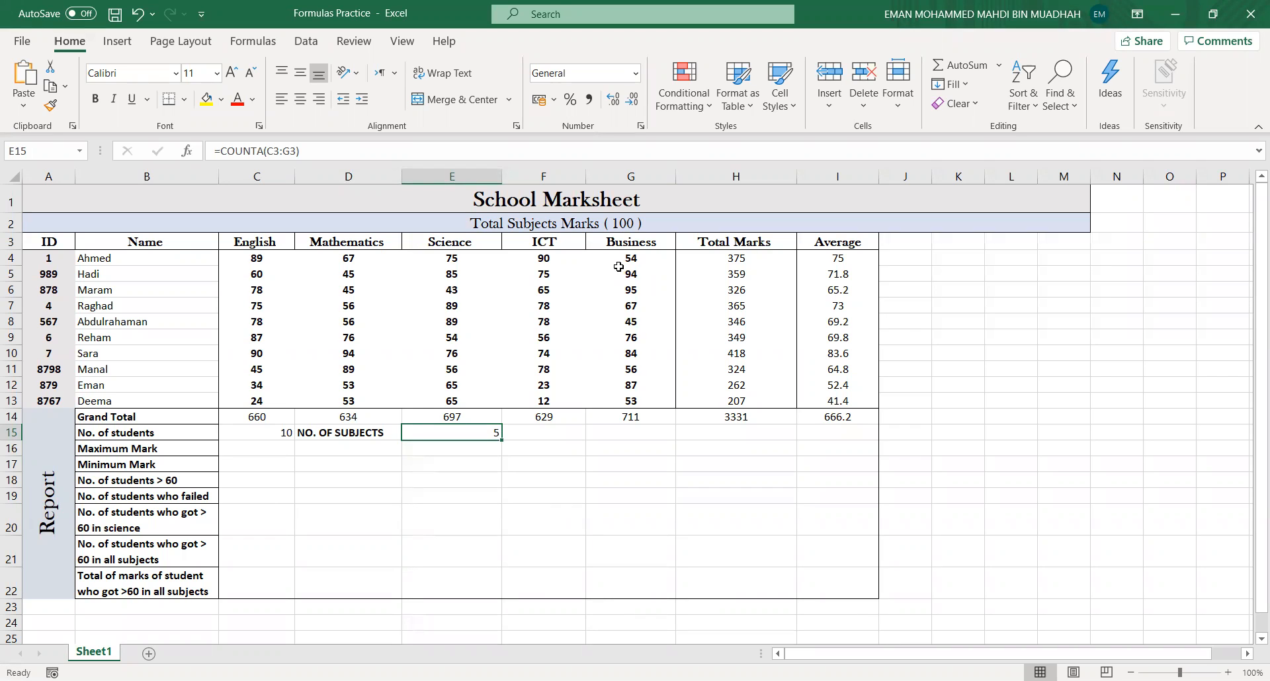
pyautogui.click(252, 244)
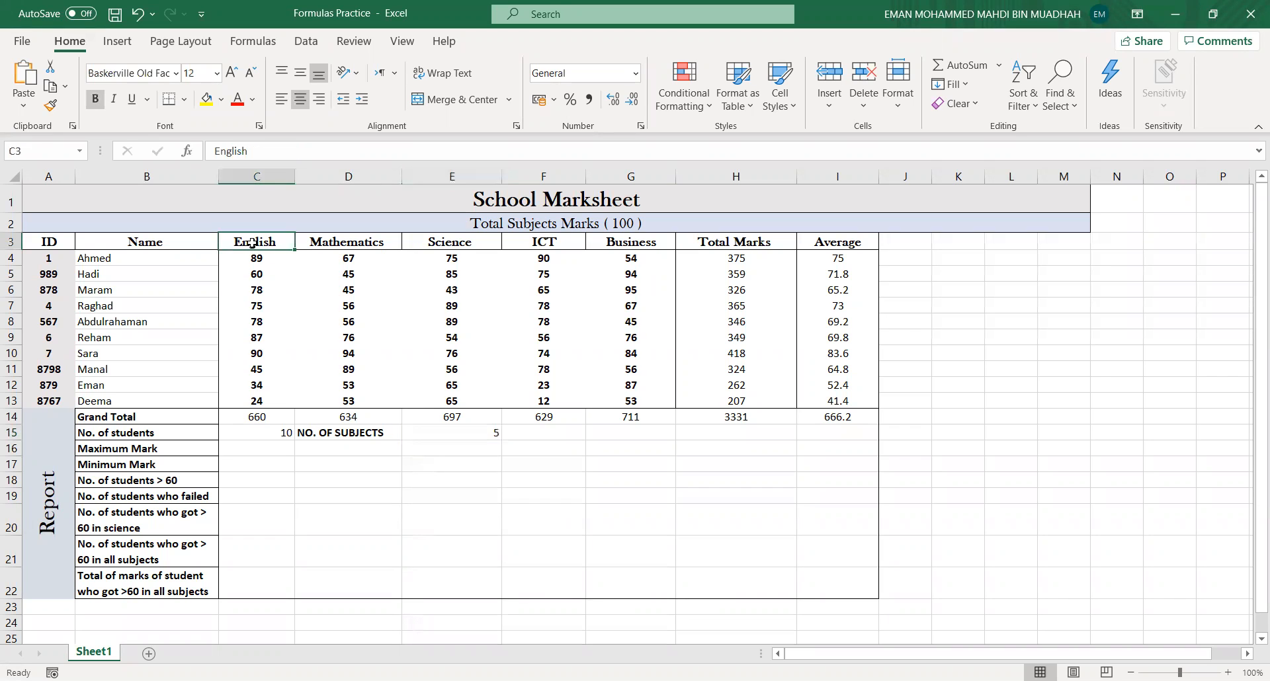
pyautogui.click(670, 242)
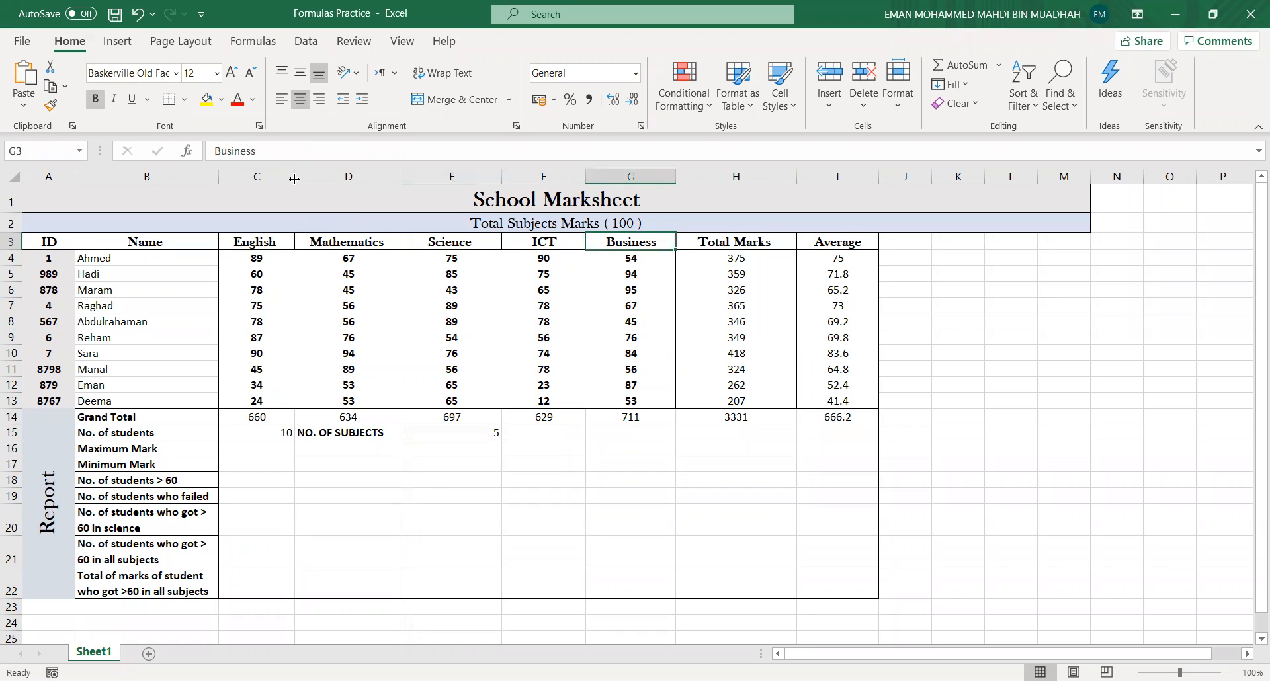
pyautogui.click(434, 437)
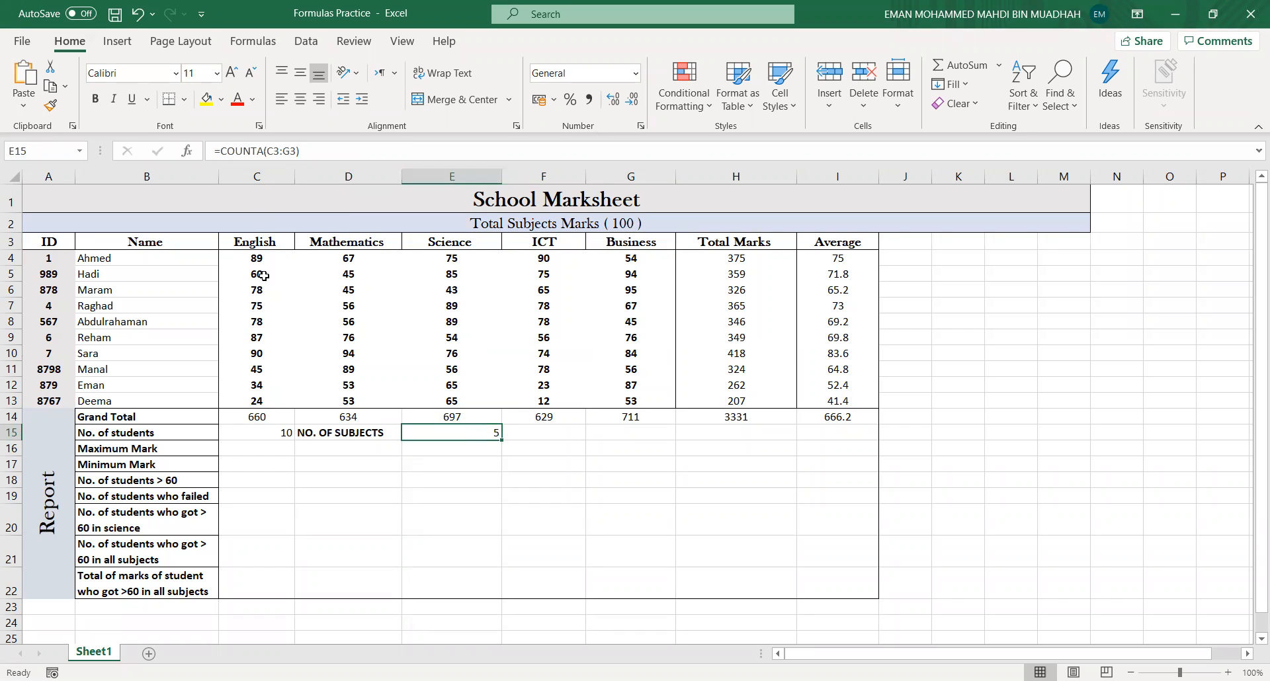
pyautogui.click(279, 151)
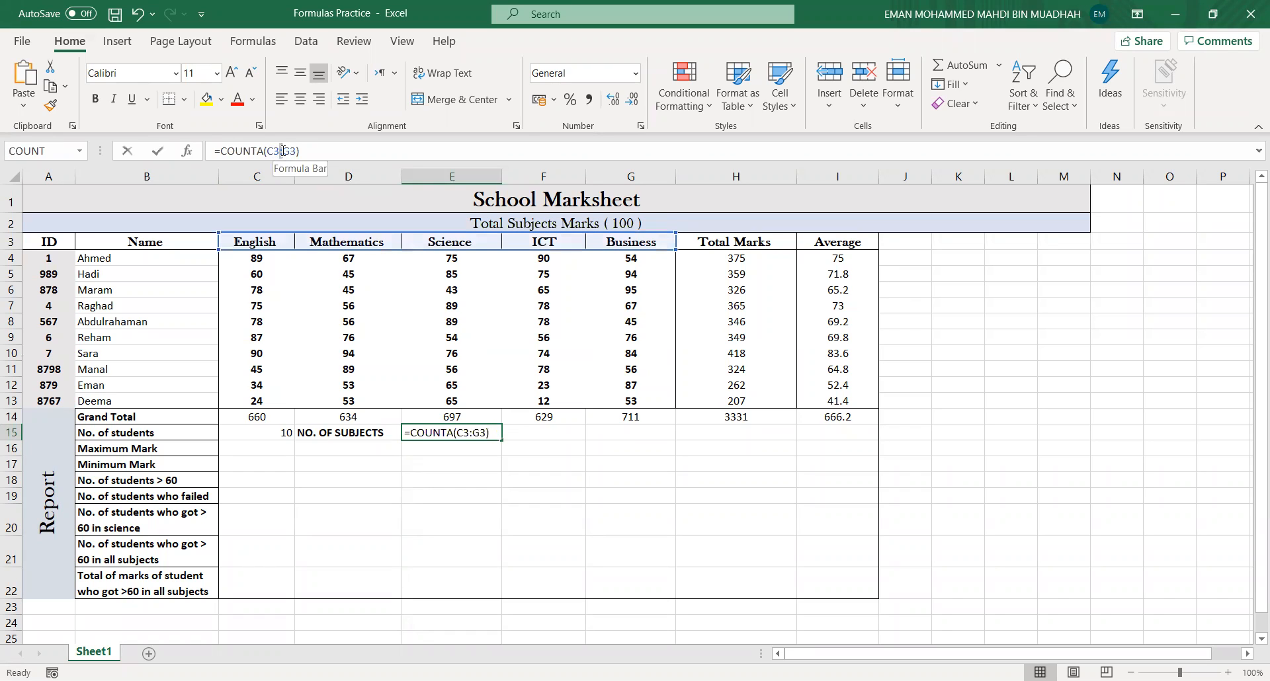
pyautogui.doubleClick(281, 151)
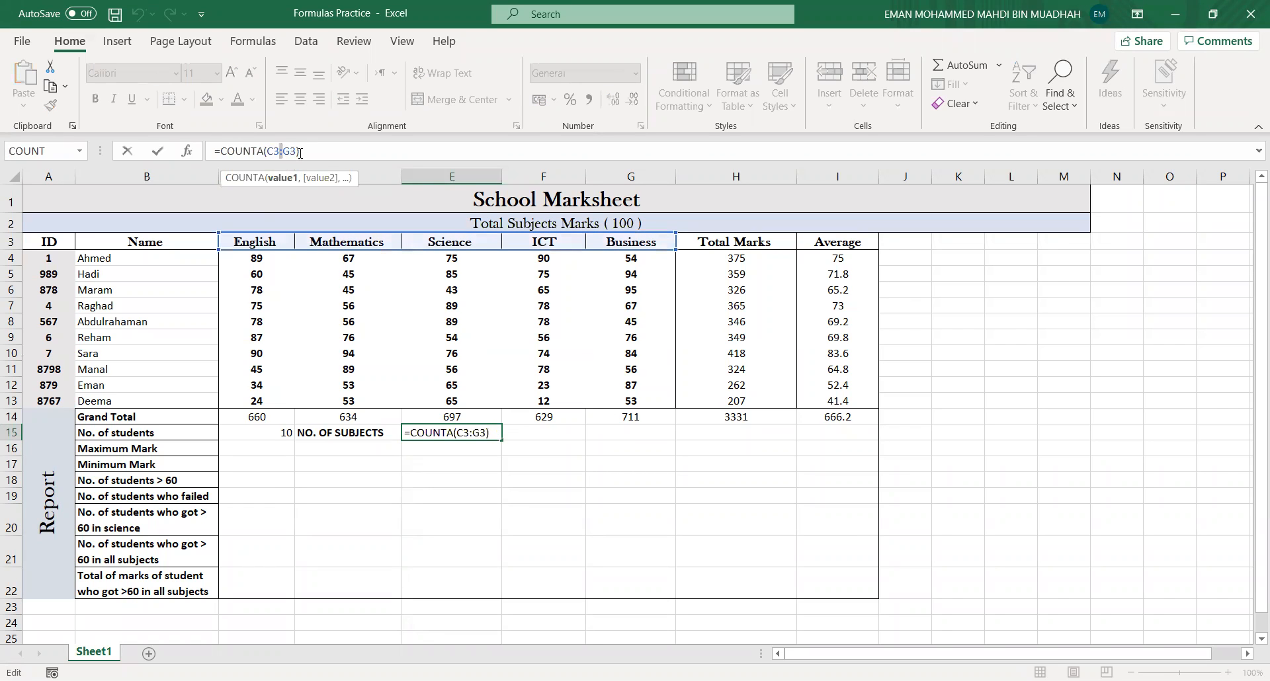
pyautogui.click(318, 152)
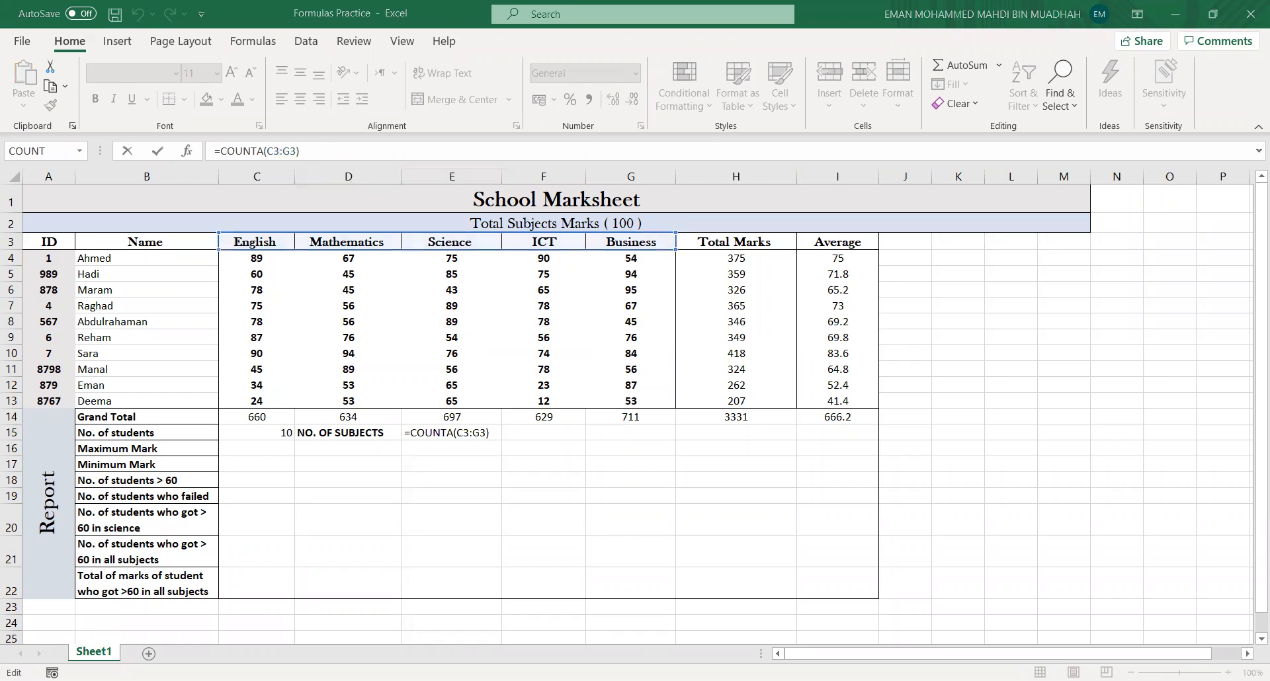
pyautogui.press('Return')
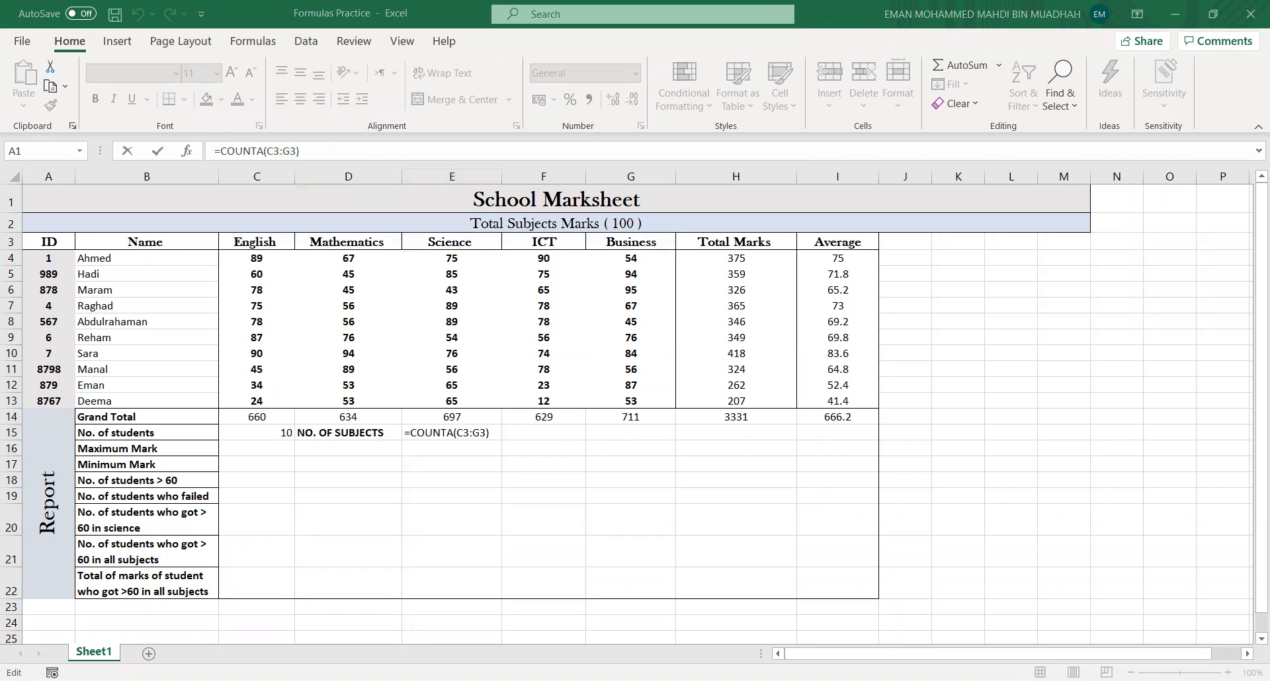
pyautogui.click(792, 641)
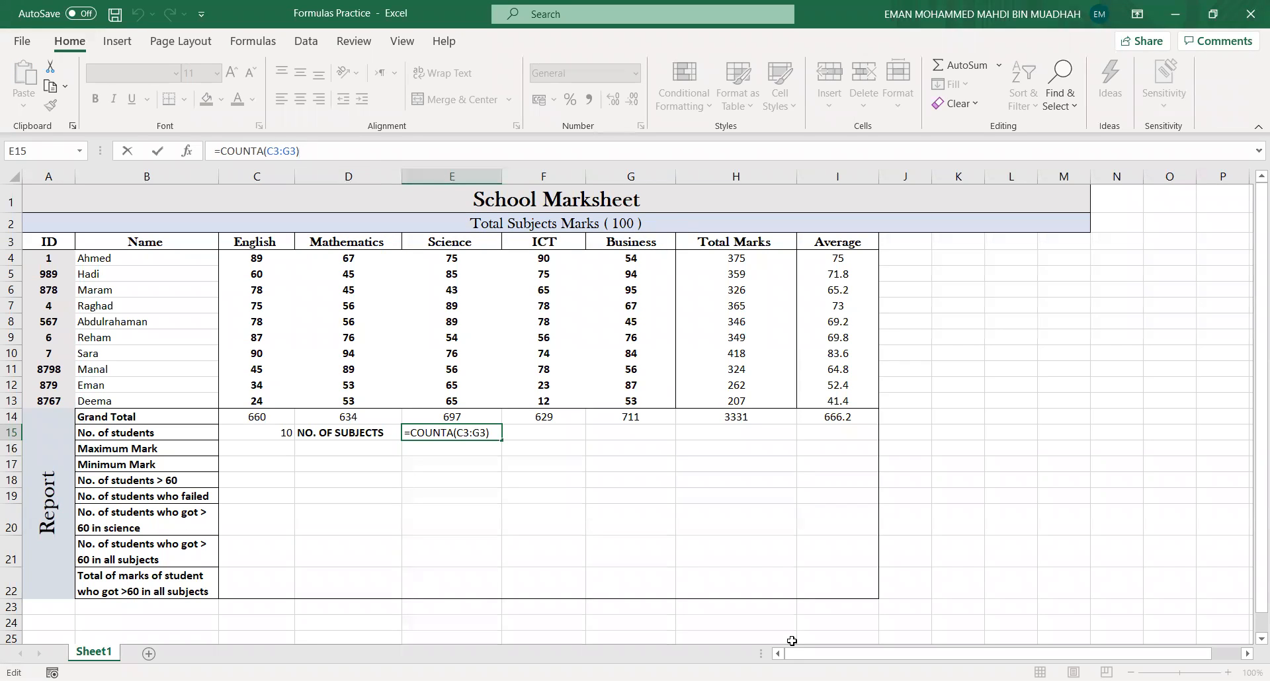
pyautogui.click(273, 415)
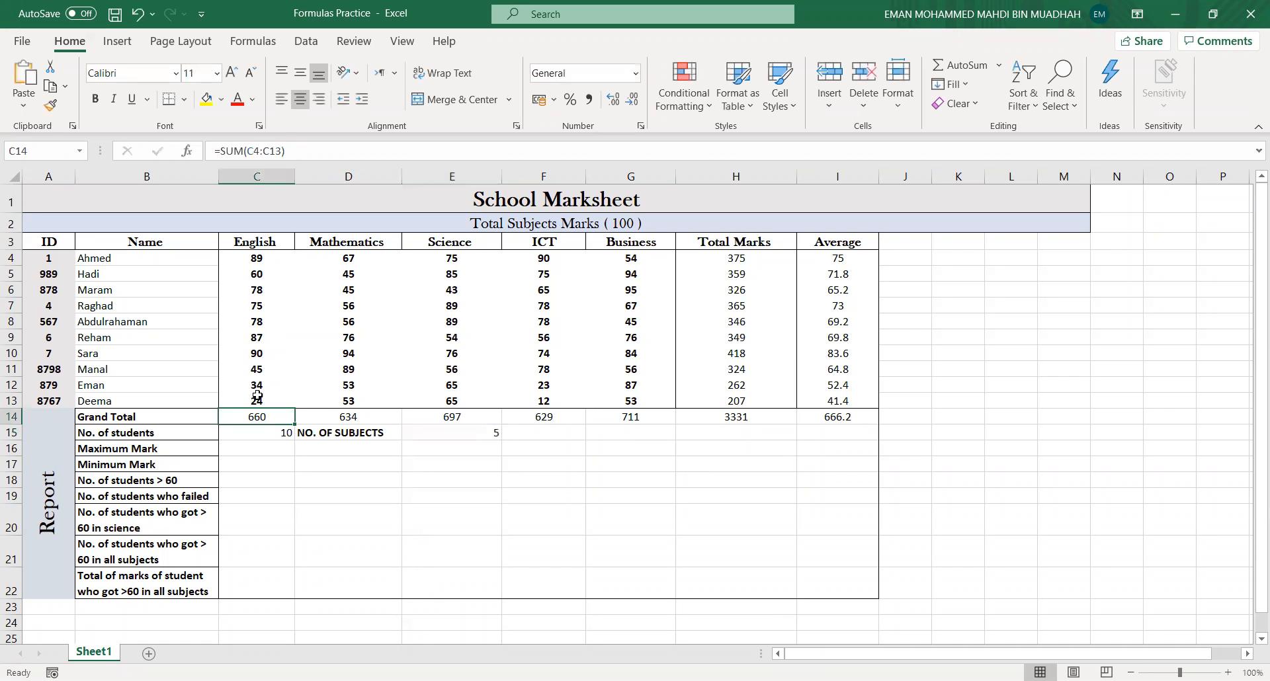
# - Review the existing formulas in the Grand Total, Total Marks, Average and No. of students cells
pyautogui.click(344, 414)
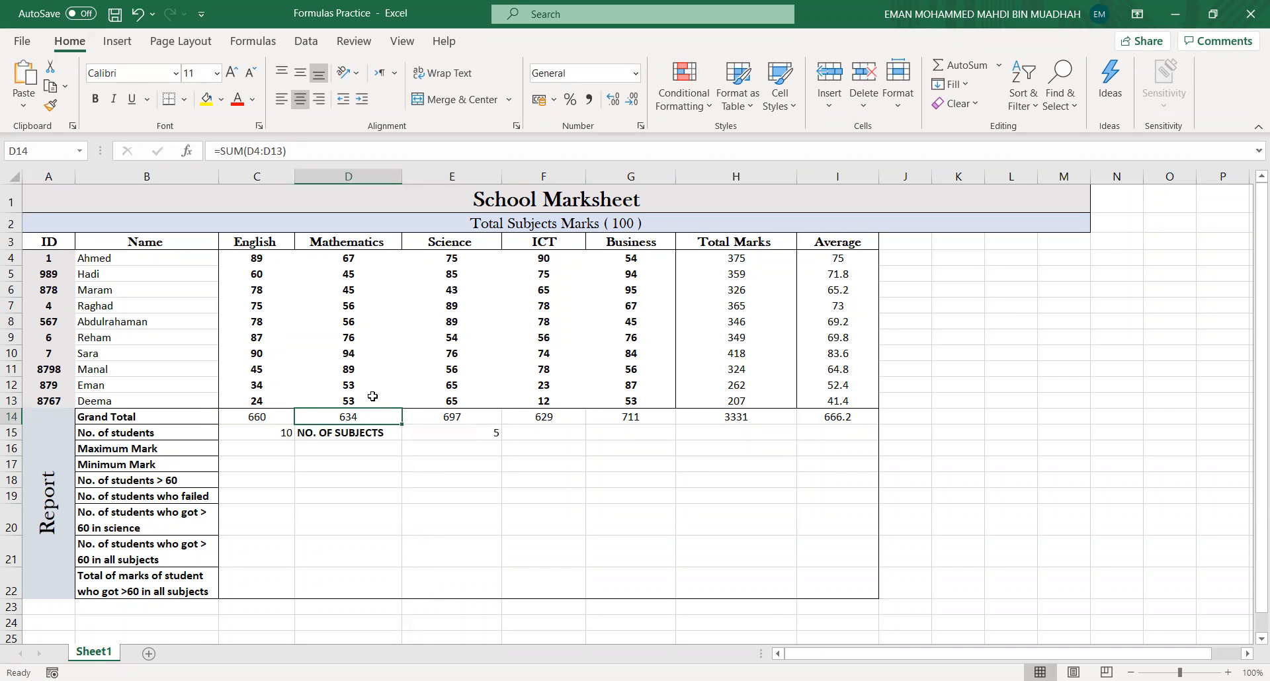
pyautogui.click(738, 259)
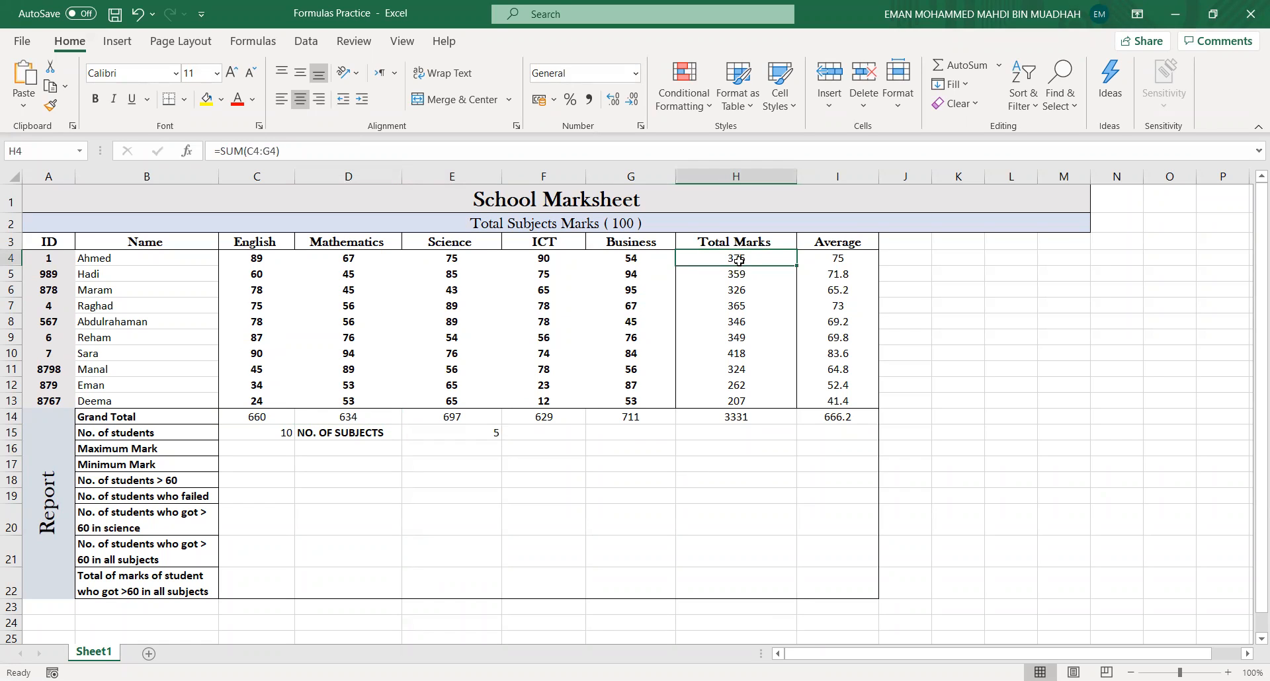
pyautogui.click(739, 274)
pyautogui.click(824, 263)
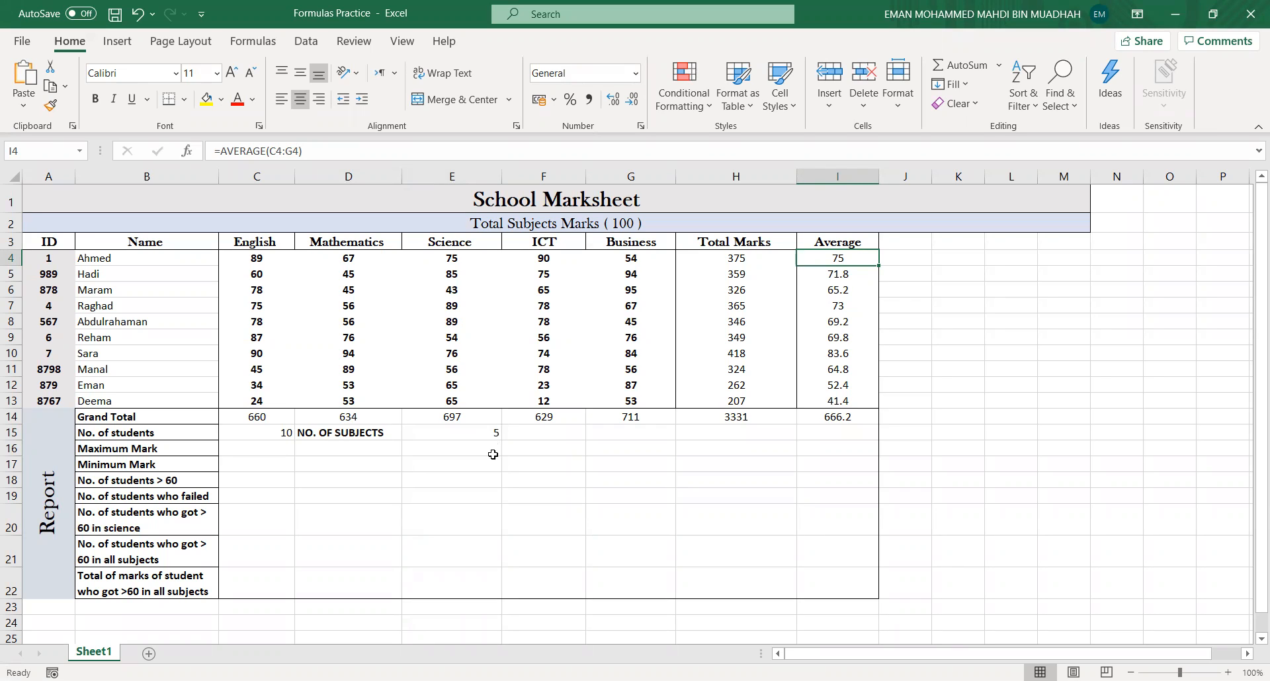
pyautogui.click(275, 434)
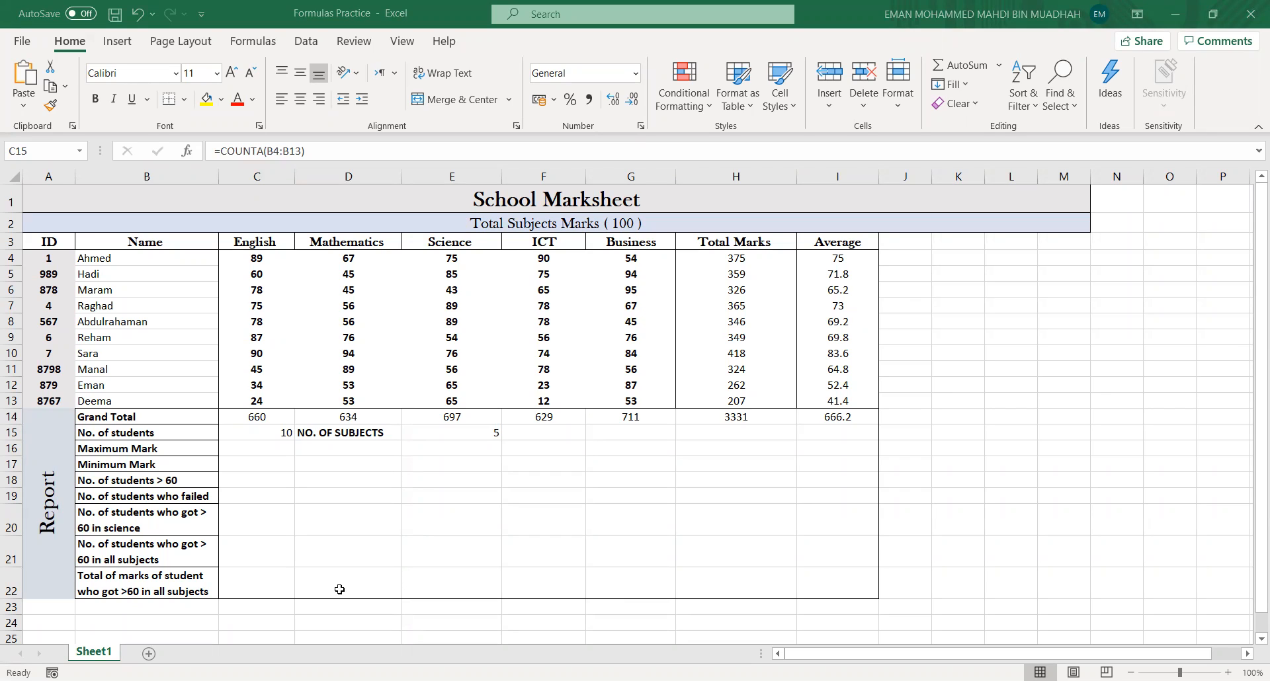
pyautogui.click(623, 445)
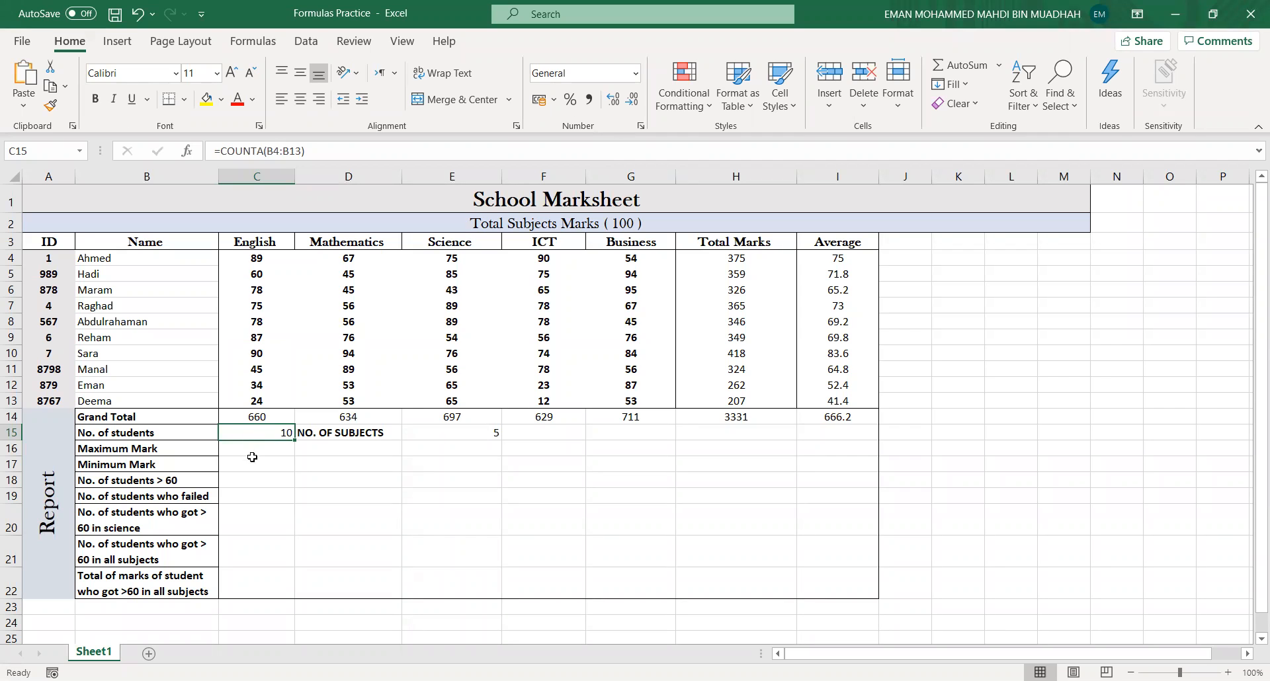
pyautogui.click(248, 484)
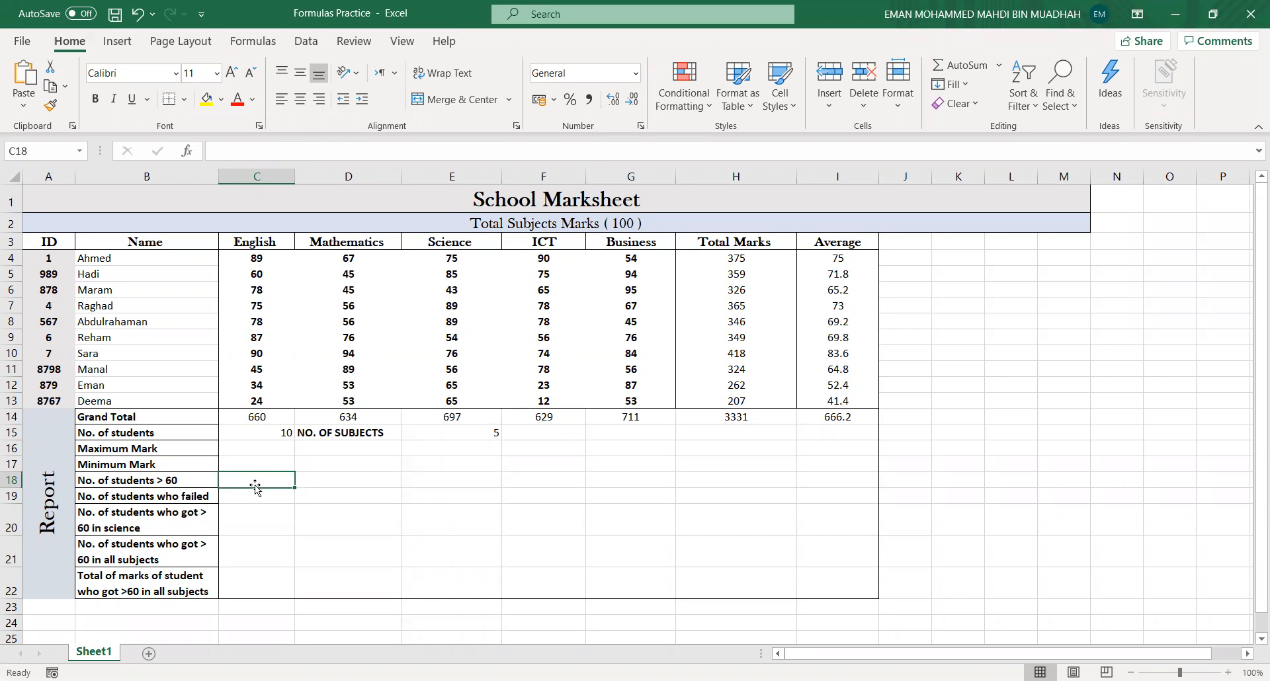
pyautogui.click(267, 432)
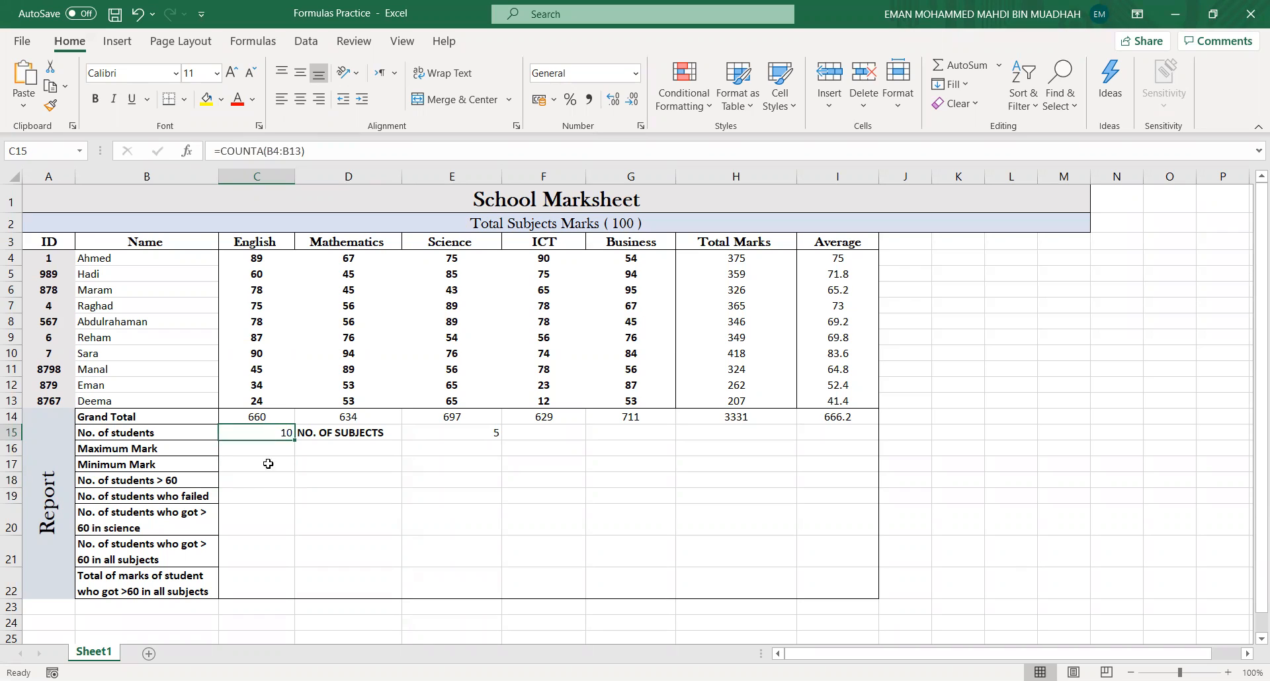
# - Enter =COUNTIF(C4:C13,">60") in cell C18 to count English marks above 60, then clear the cell
pyautogui.click(259, 482)
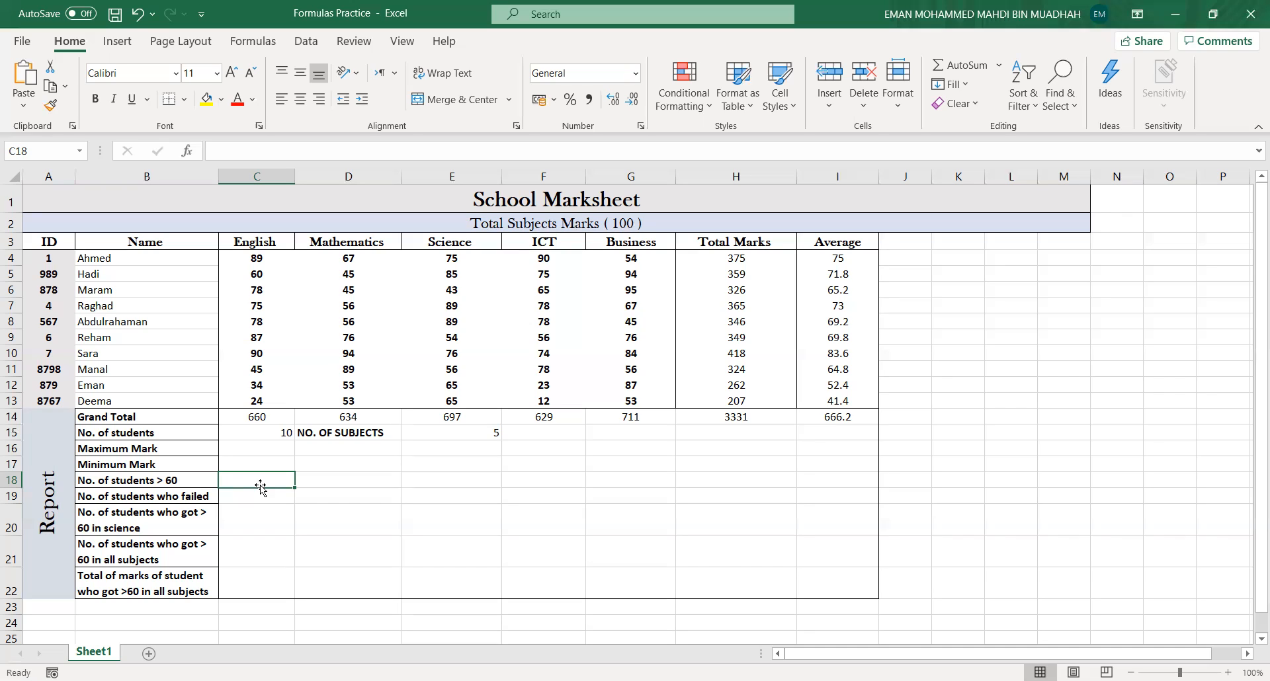
pyautogui.click(162, 487)
pyautogui.click(288, 485)
pyautogui.moveTo(1179, 672); pyautogui.dragTo(1184, 672)
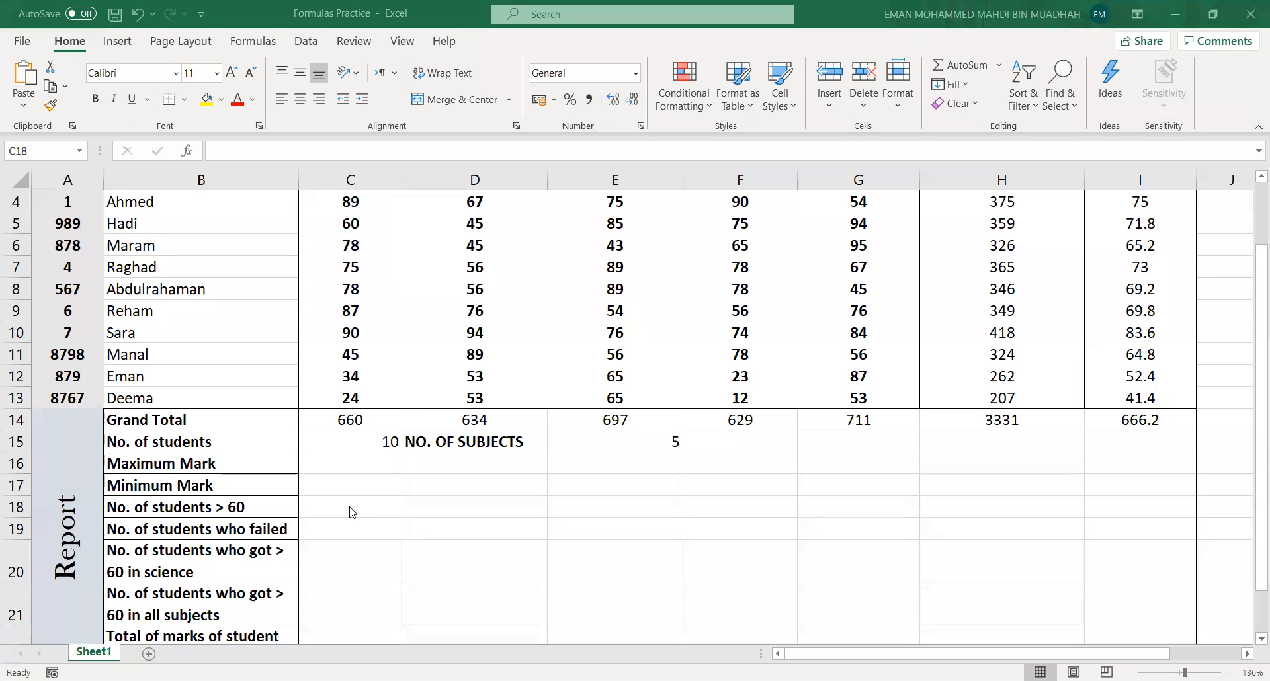
pyautogui.click(327, 507)
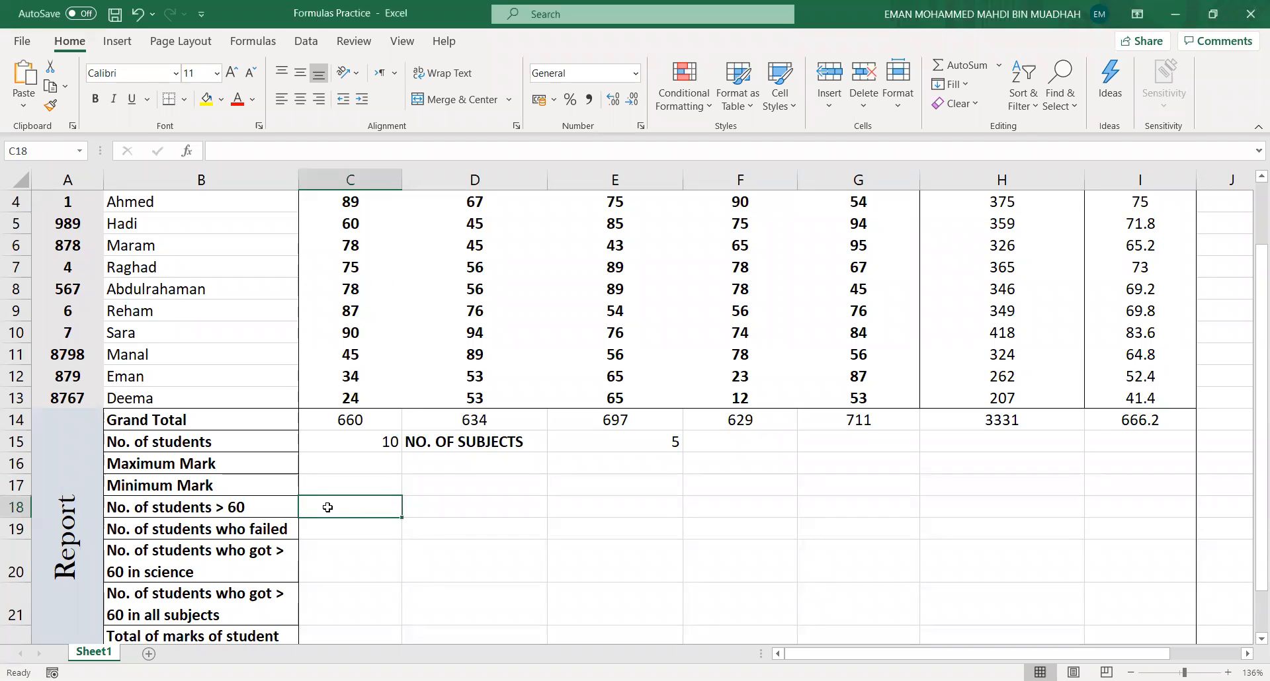
pyautogui.write('=')
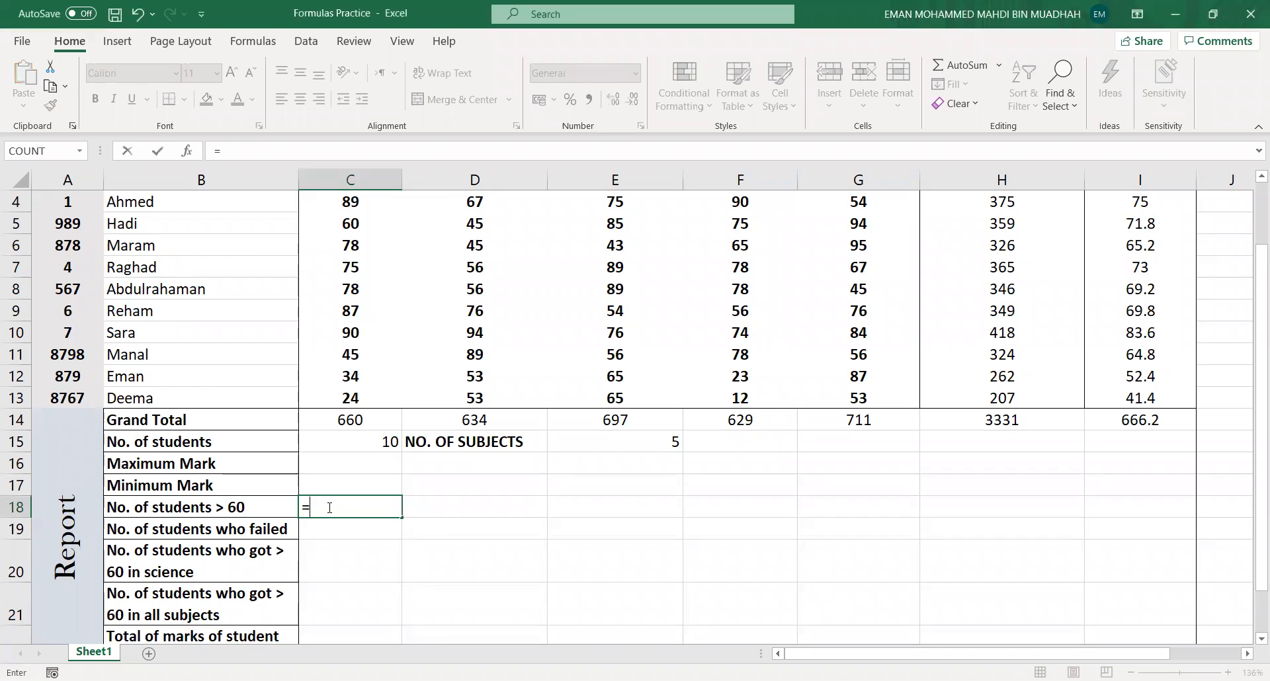
pyautogui.write('COUNT')
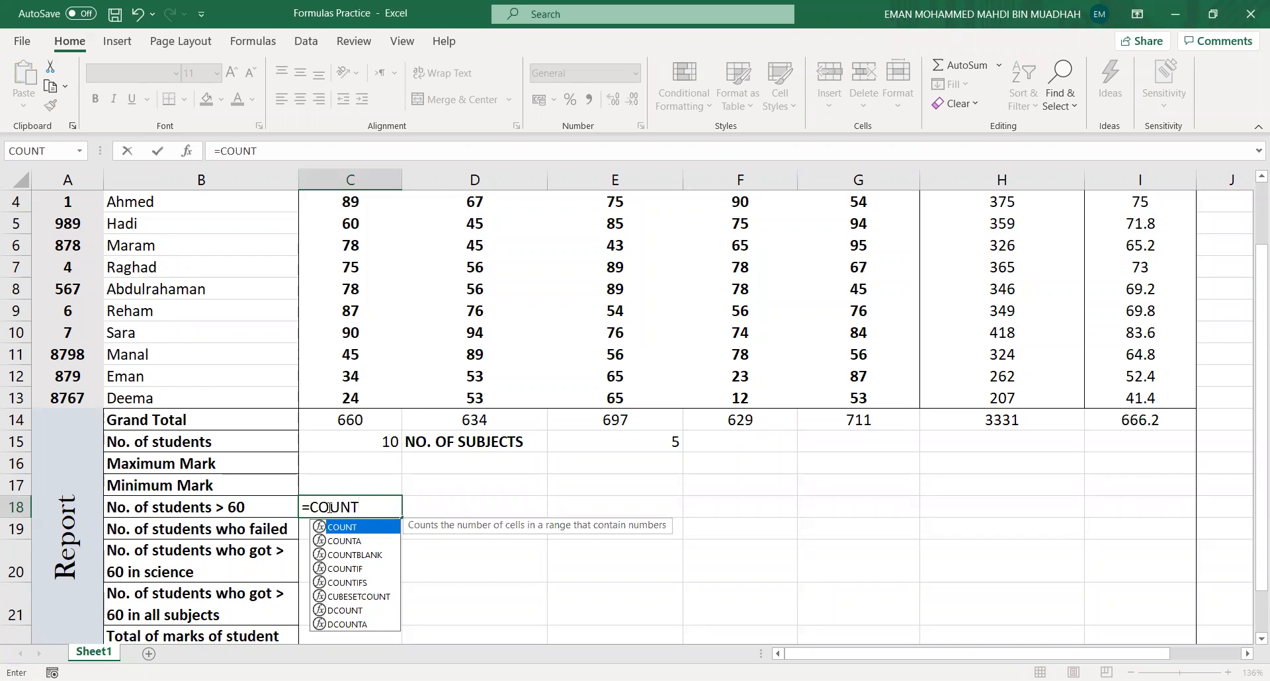
pyautogui.write('IF')
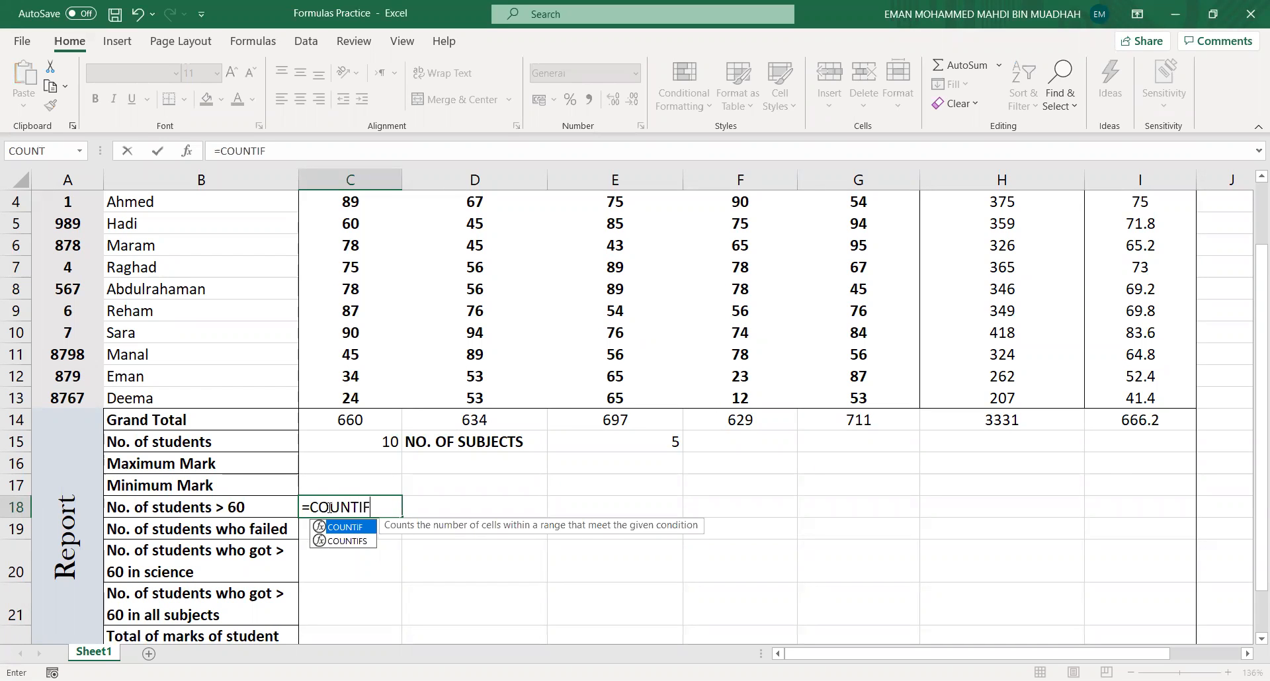
pyautogui.write('(')
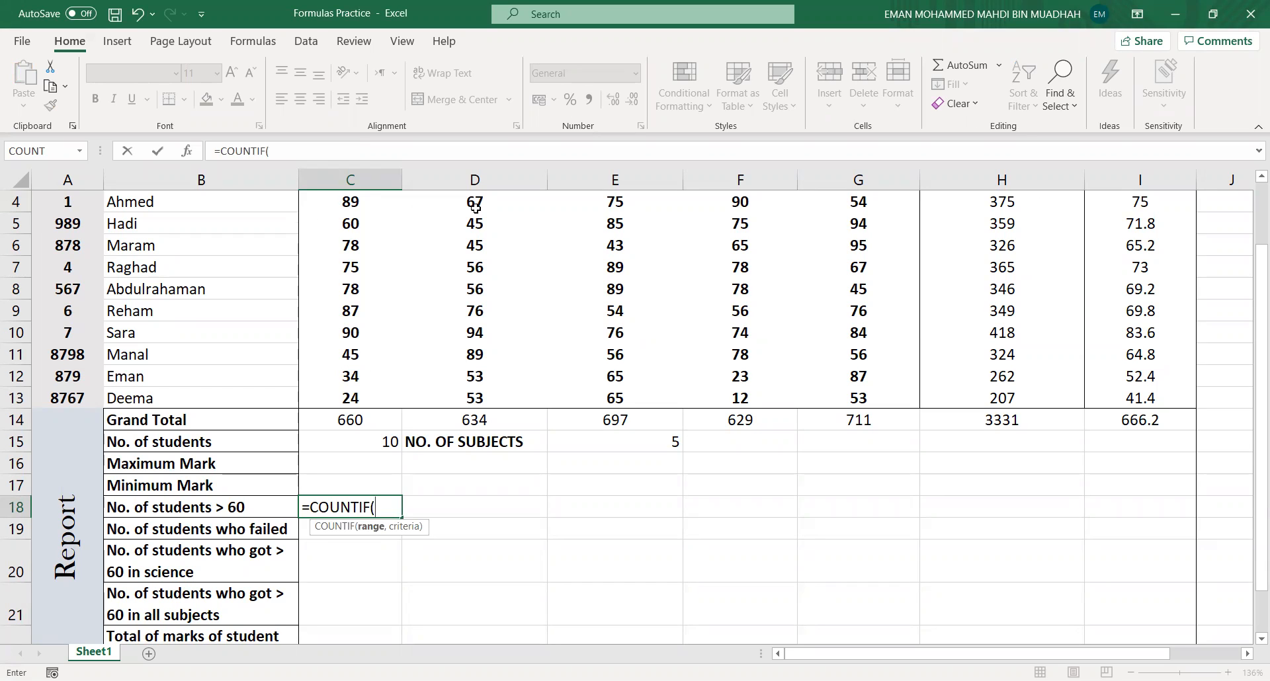
pyautogui.write('C')
pyautogui.press('BackSpace')
pyautogui.write('C')
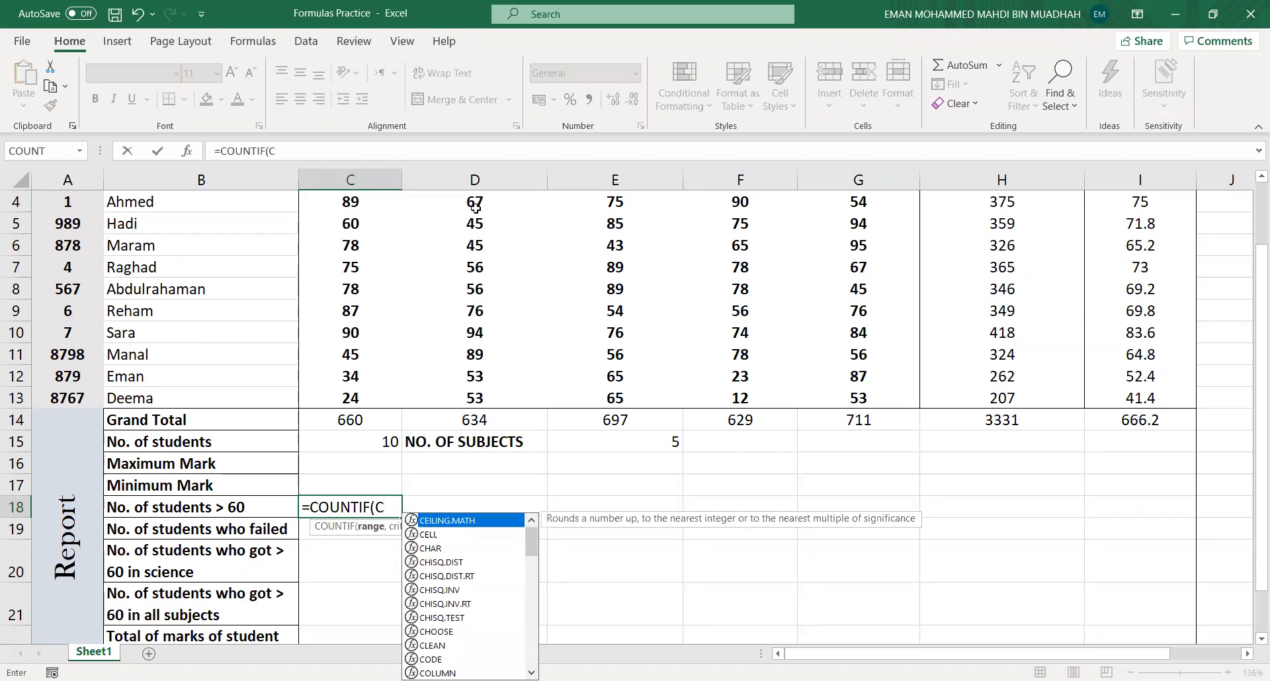
pyautogui.write('4:')
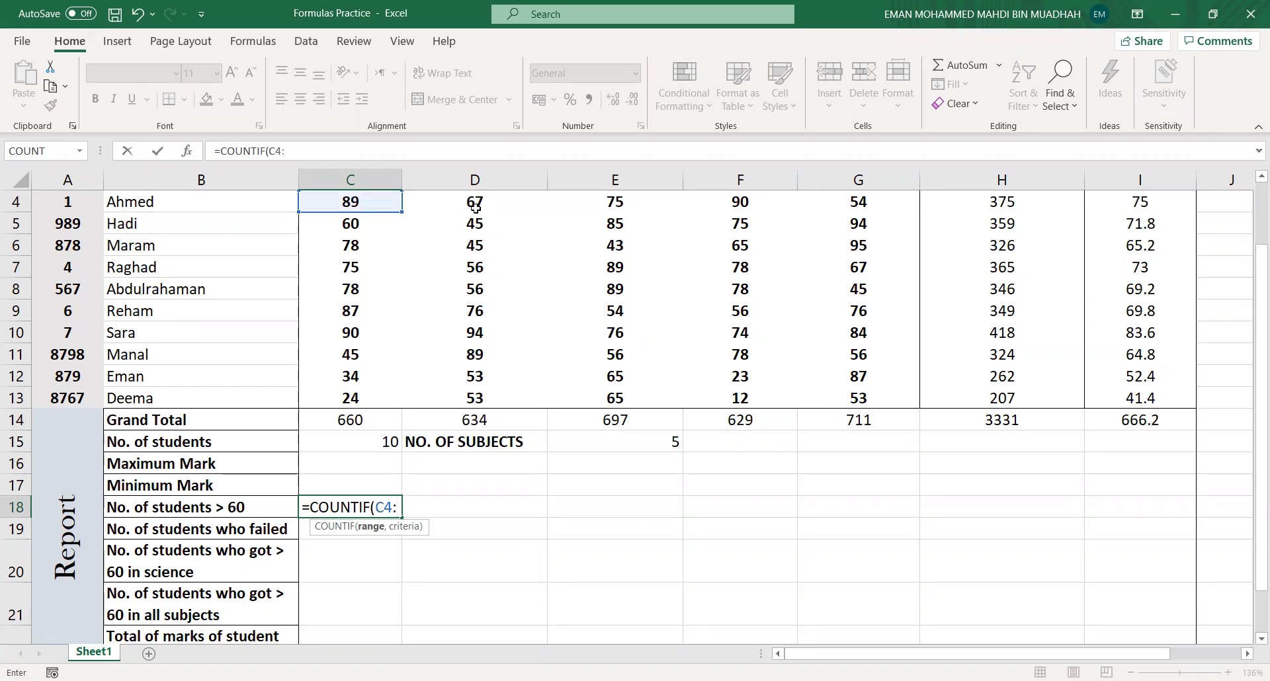
pyautogui.write('C13')
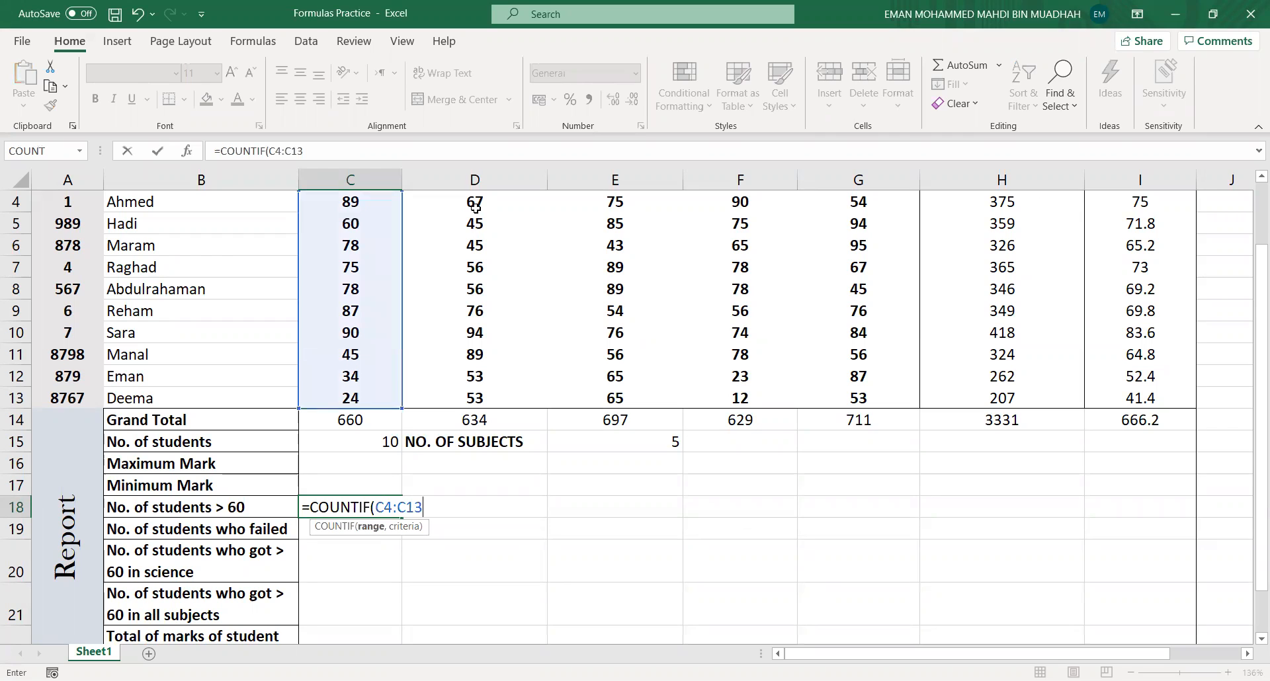
pyautogui.write(',!')
pyautogui.press('BackSpace')
pyautogui.write('@')
pyautogui.press('BackSpace')
pyautogui.write('">60')
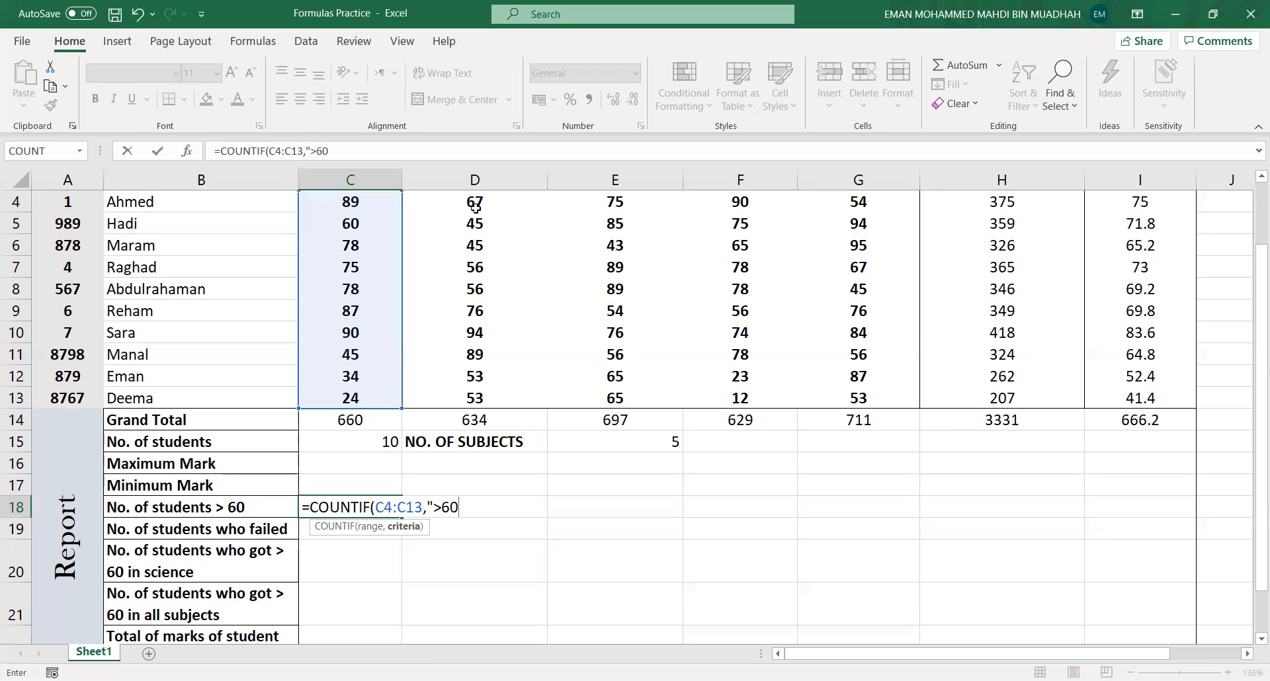
pyautogui.write('")')
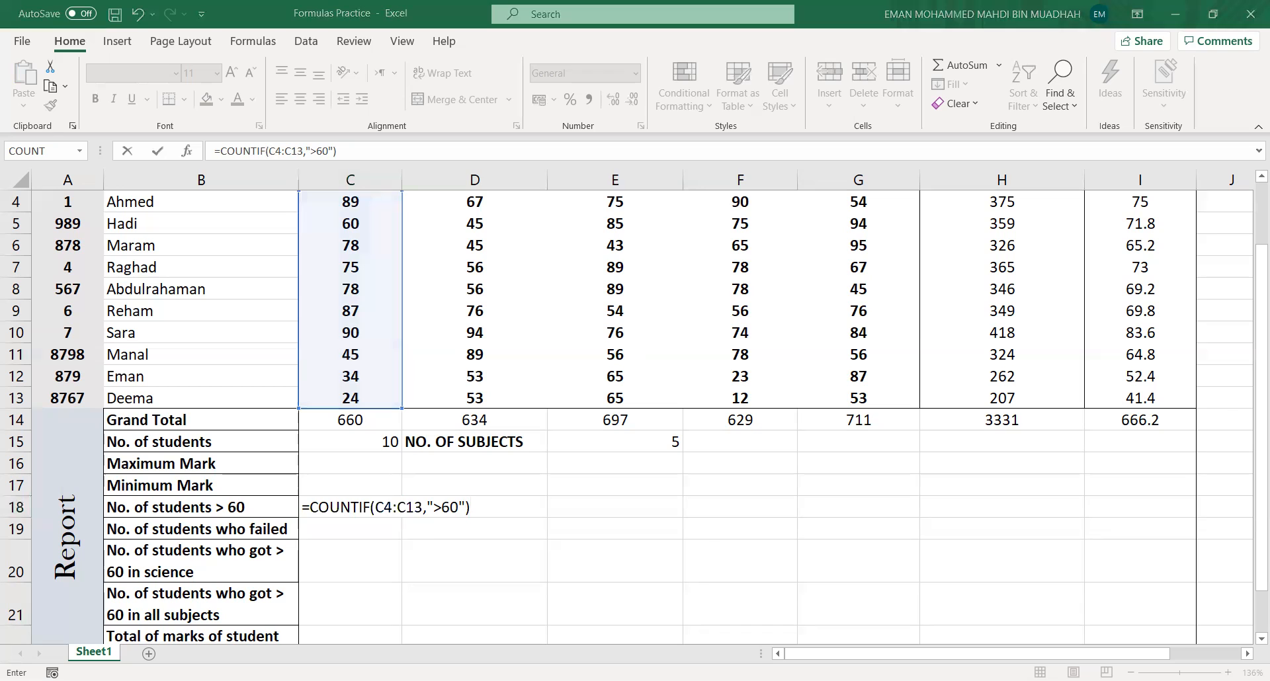
pyautogui.press('Return')
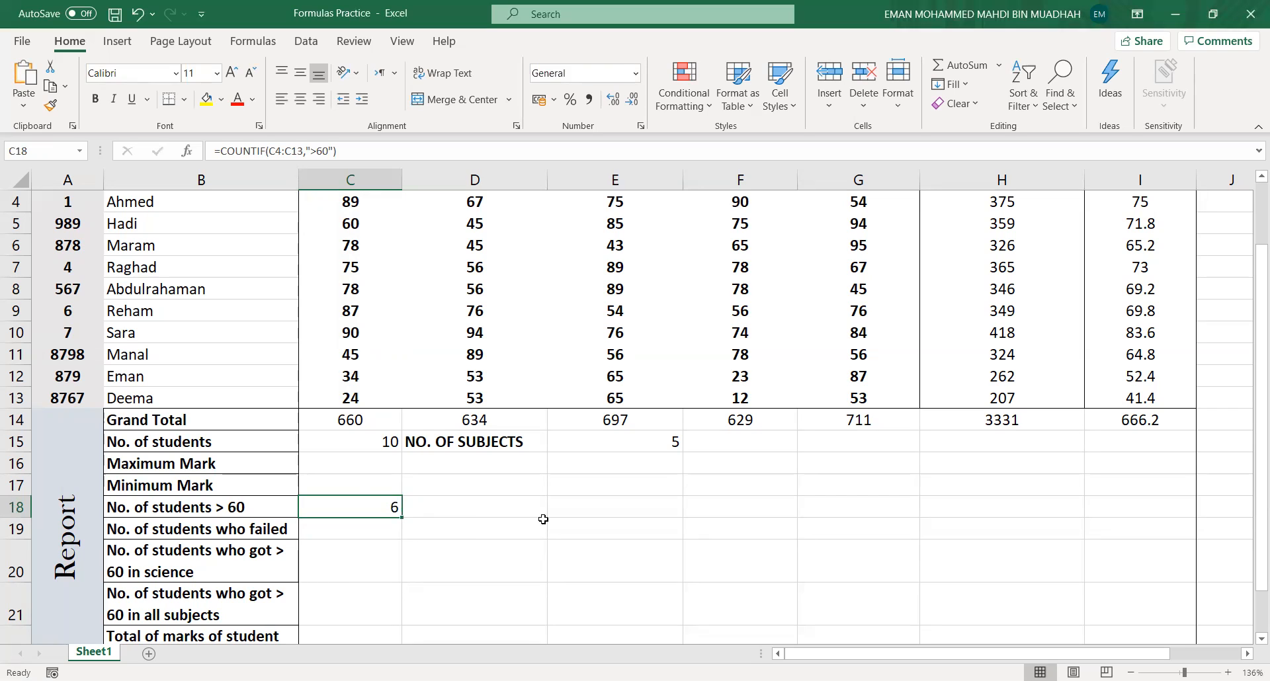
pyautogui.press('Delete')
# - Re-enter =COUNTIF(C4:C13,">60") in cell C18 for the number of students scoring above 60
pyautogui.write('=')
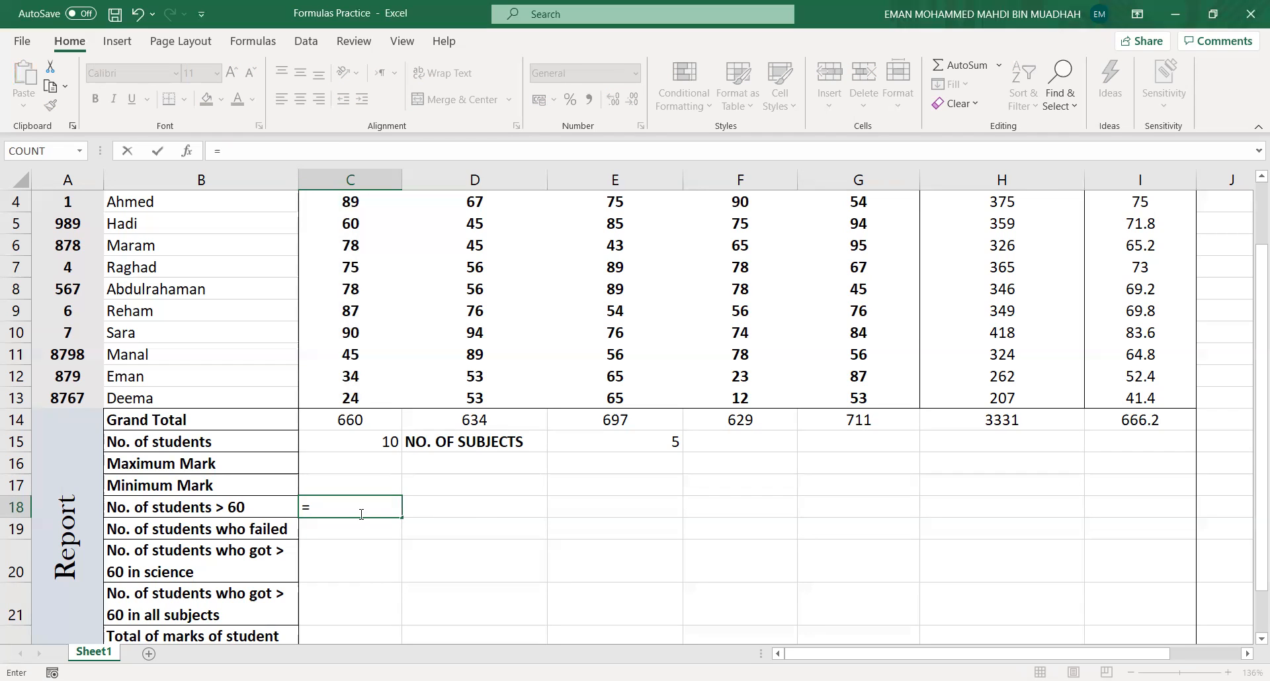
pyautogui.write('COUNTIF')
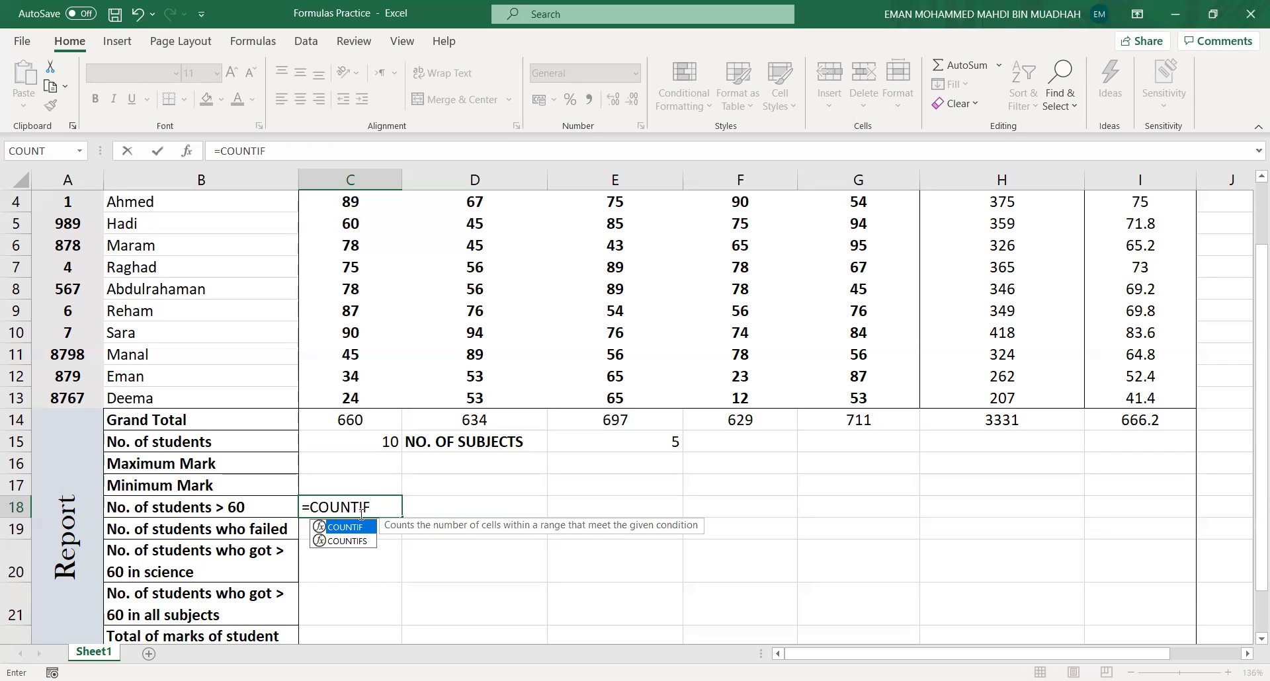
pyautogui.write('(')
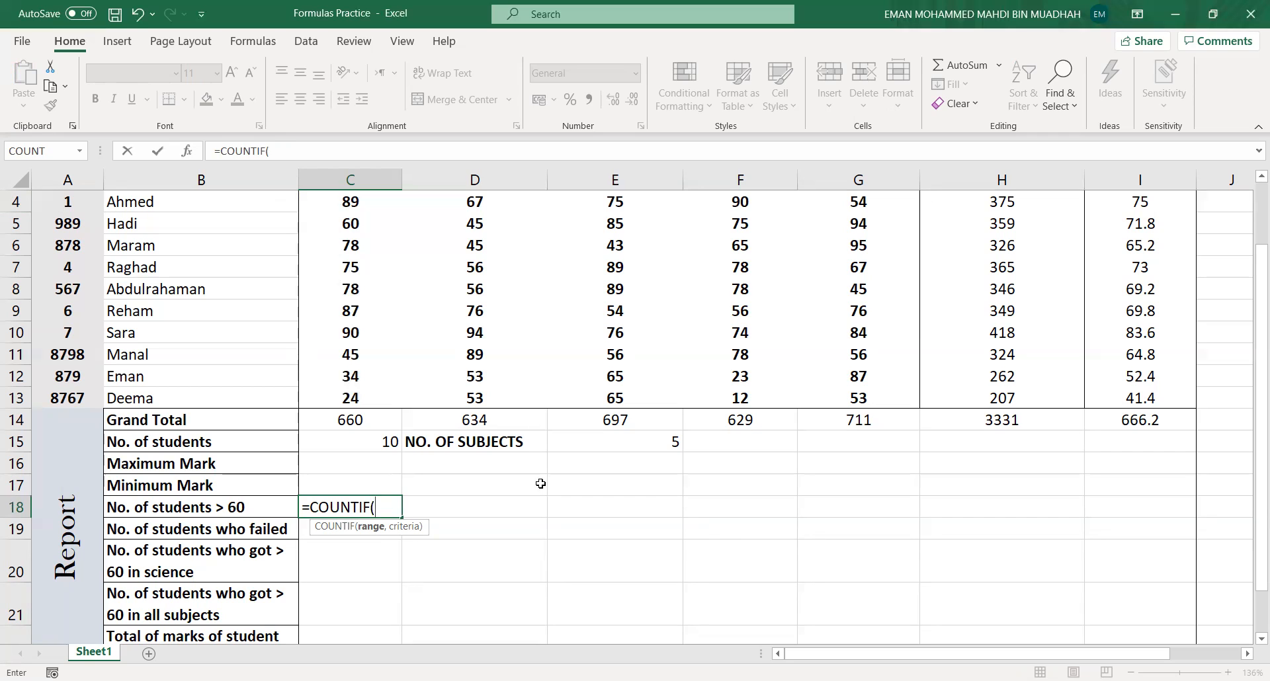
pyautogui.write('C4')
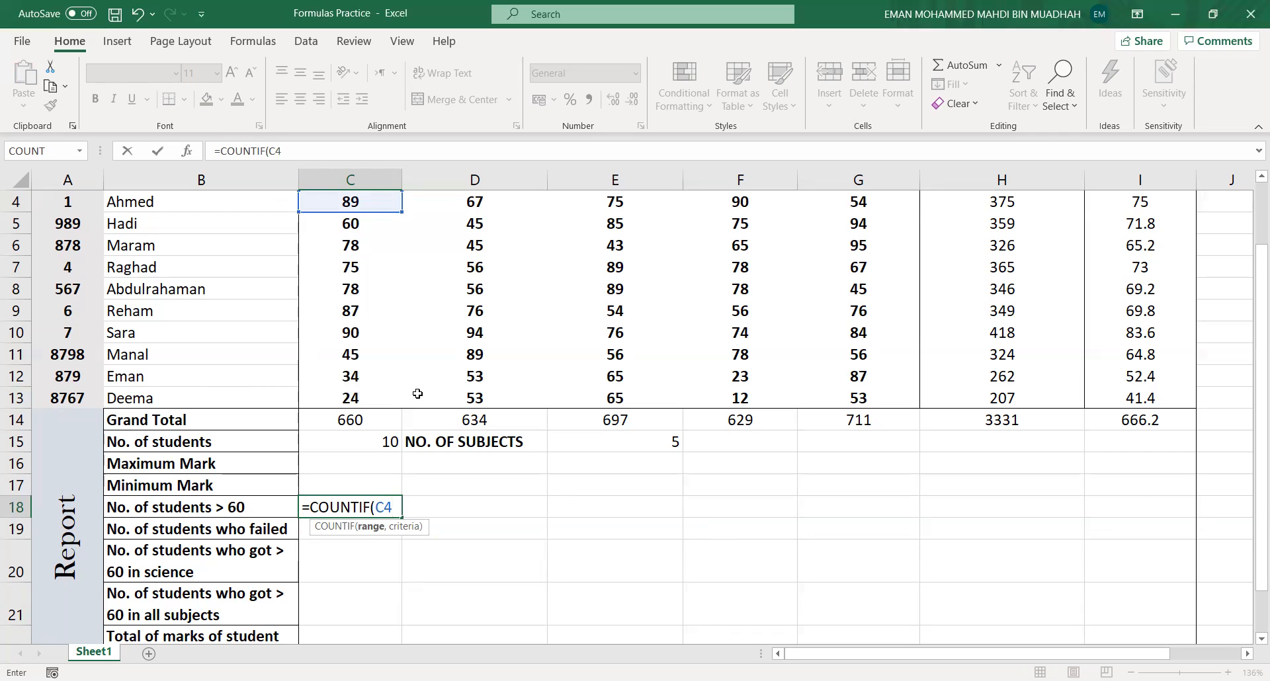
pyautogui.write(':C13')
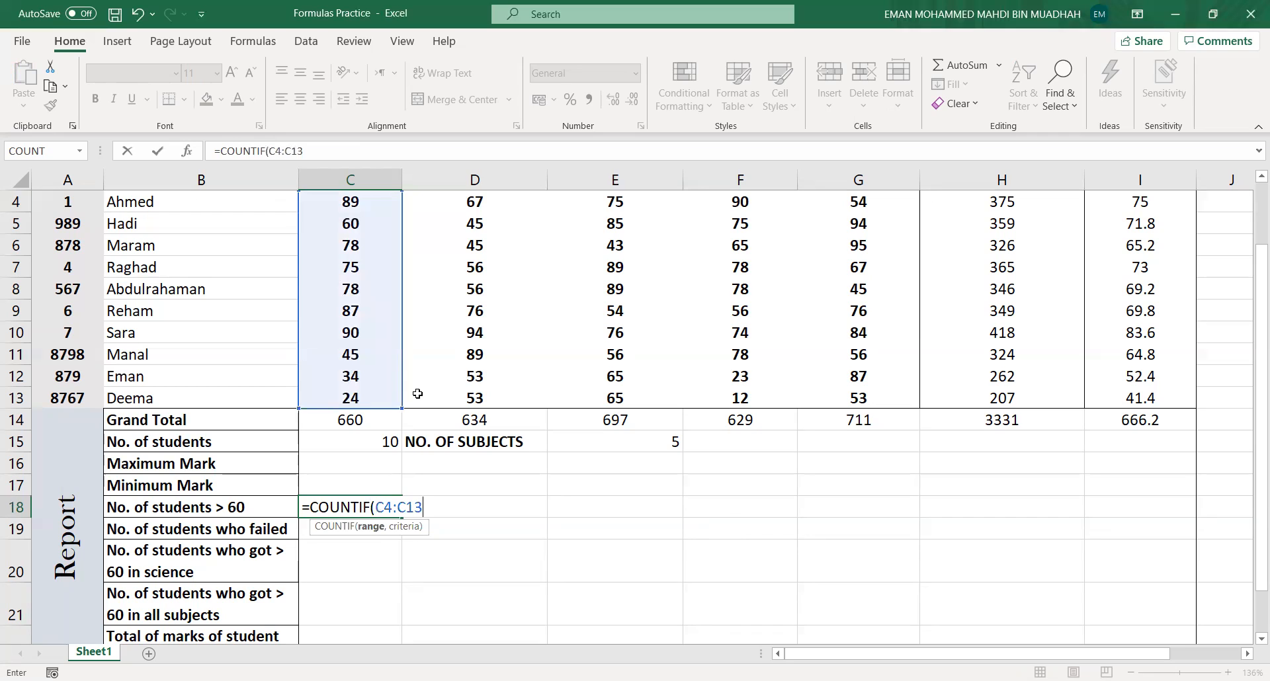
pyautogui.write(',')
pyautogui.write('">60"')
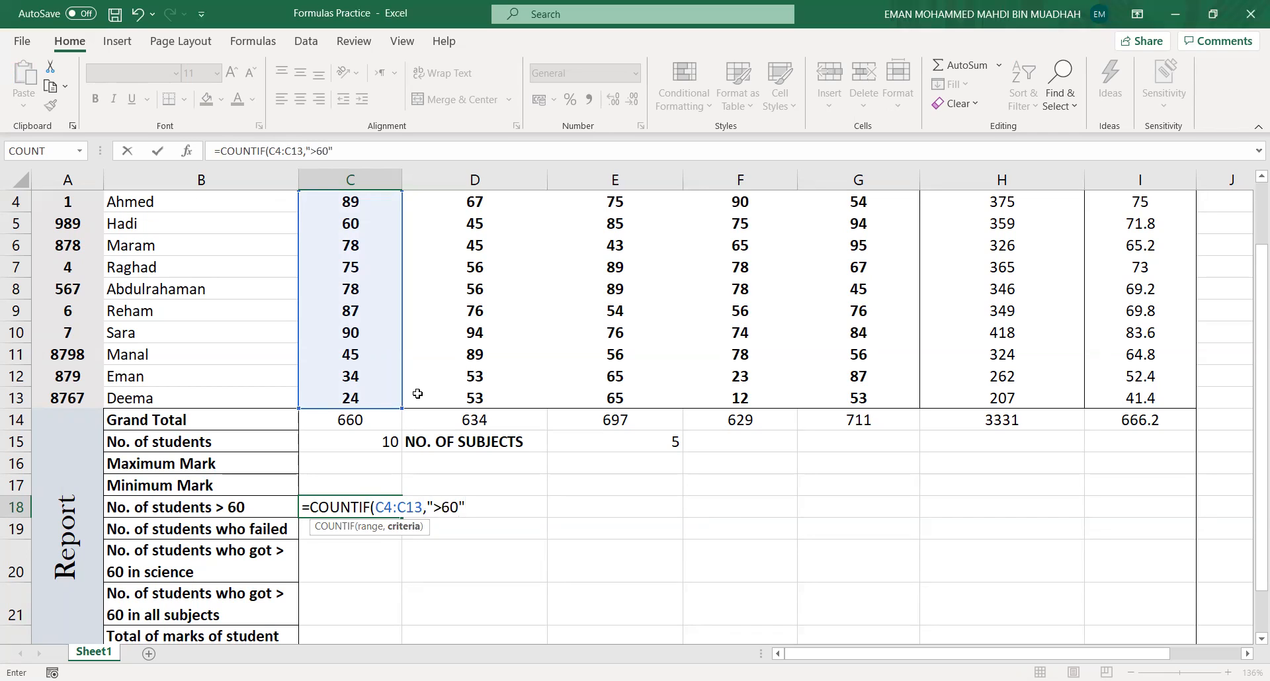
pyautogui.write(')')
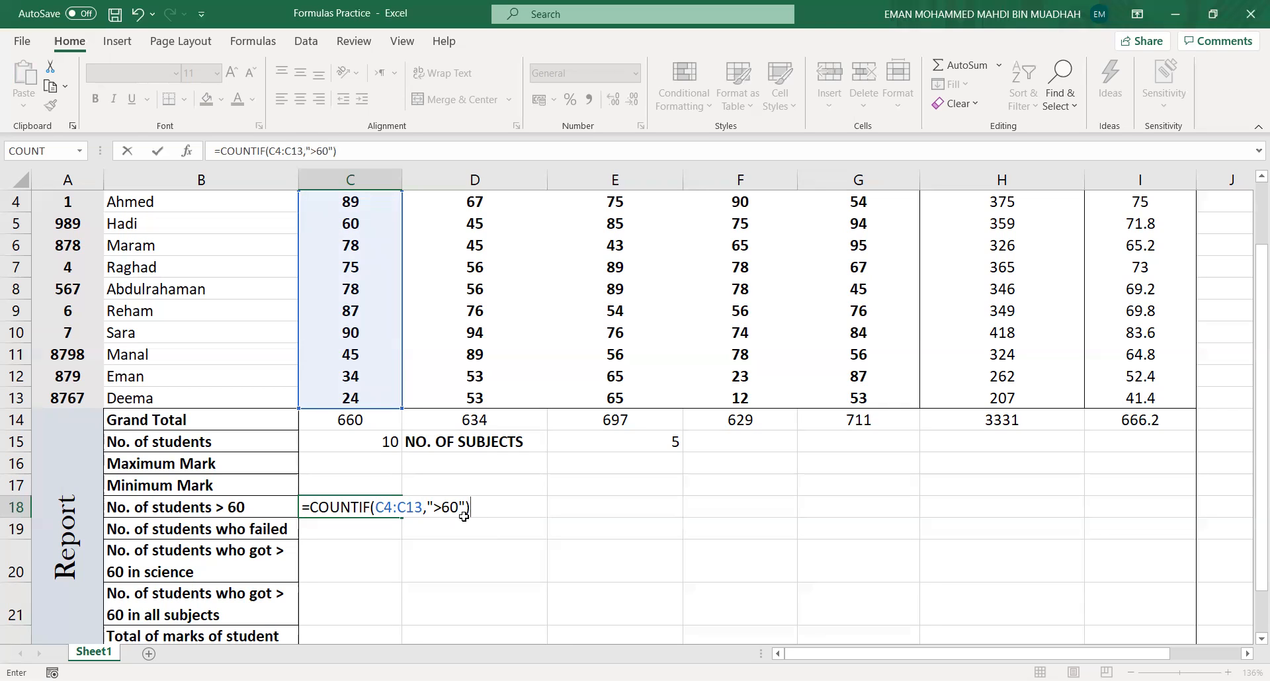
pyautogui.press('Return')
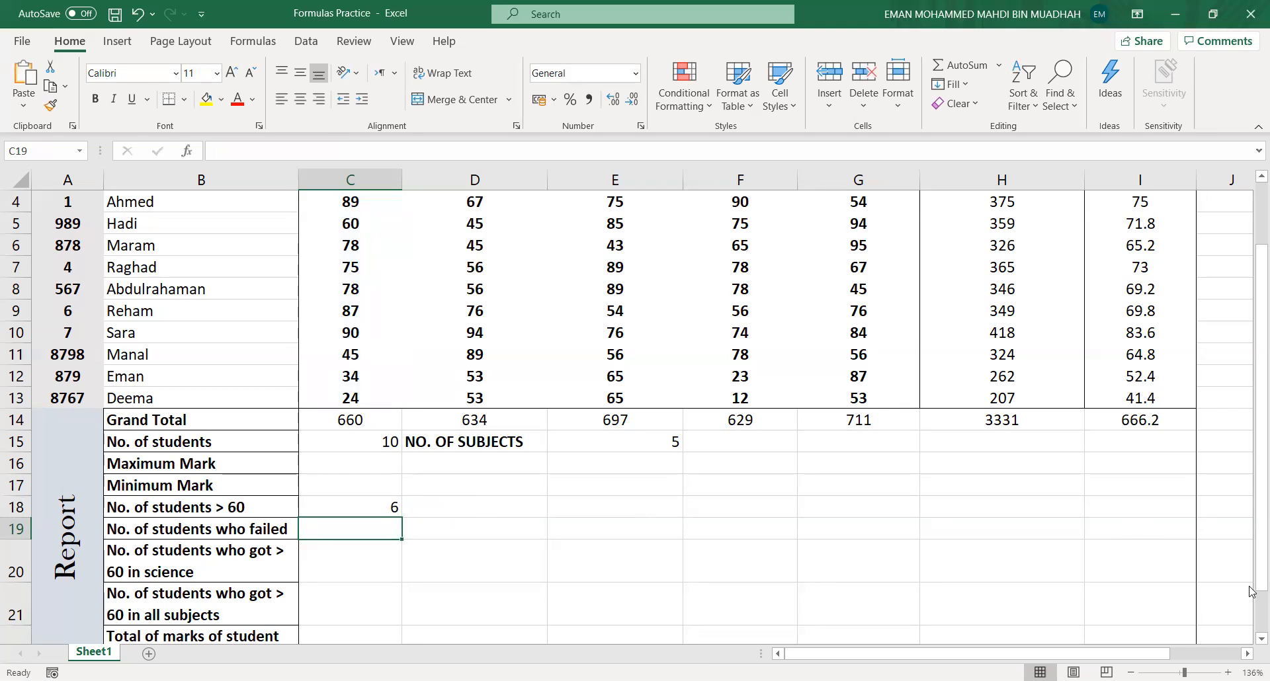
# - Fill the C18 formula across the No. of students > 60 row through the Business column G18
pyautogui.moveTo(1249, 530); pyautogui.dragTo(1247, 516)
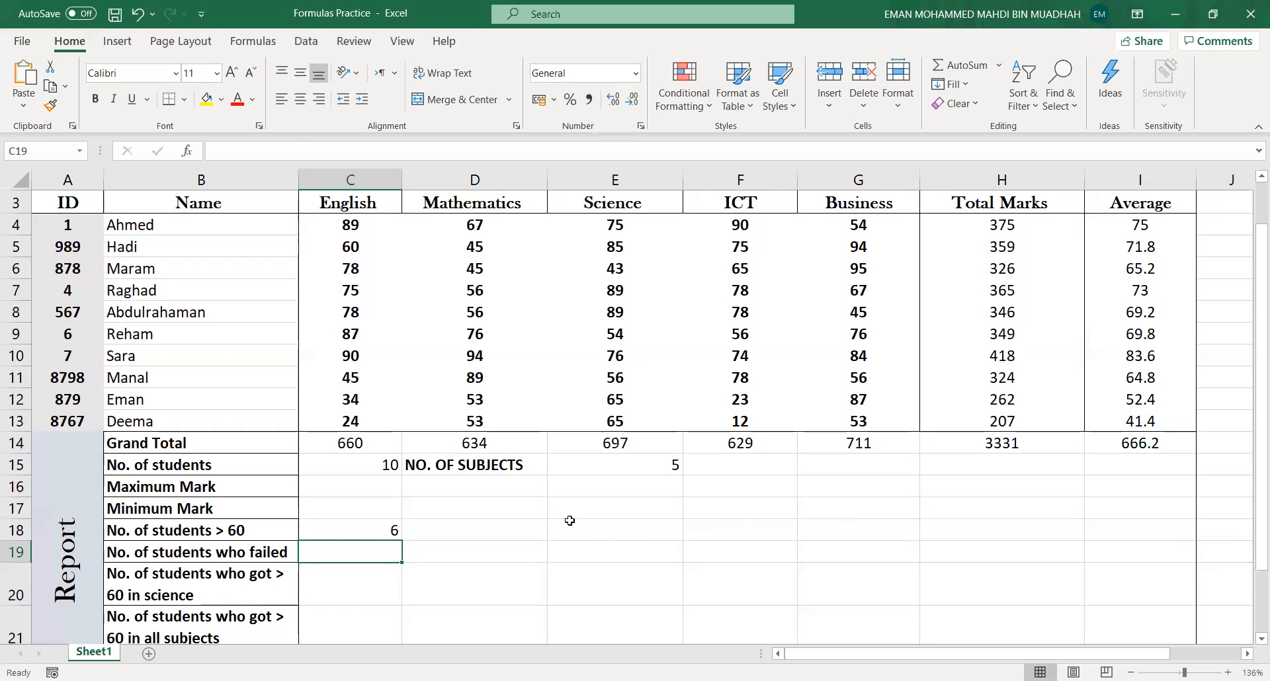
pyautogui.click(392, 526)
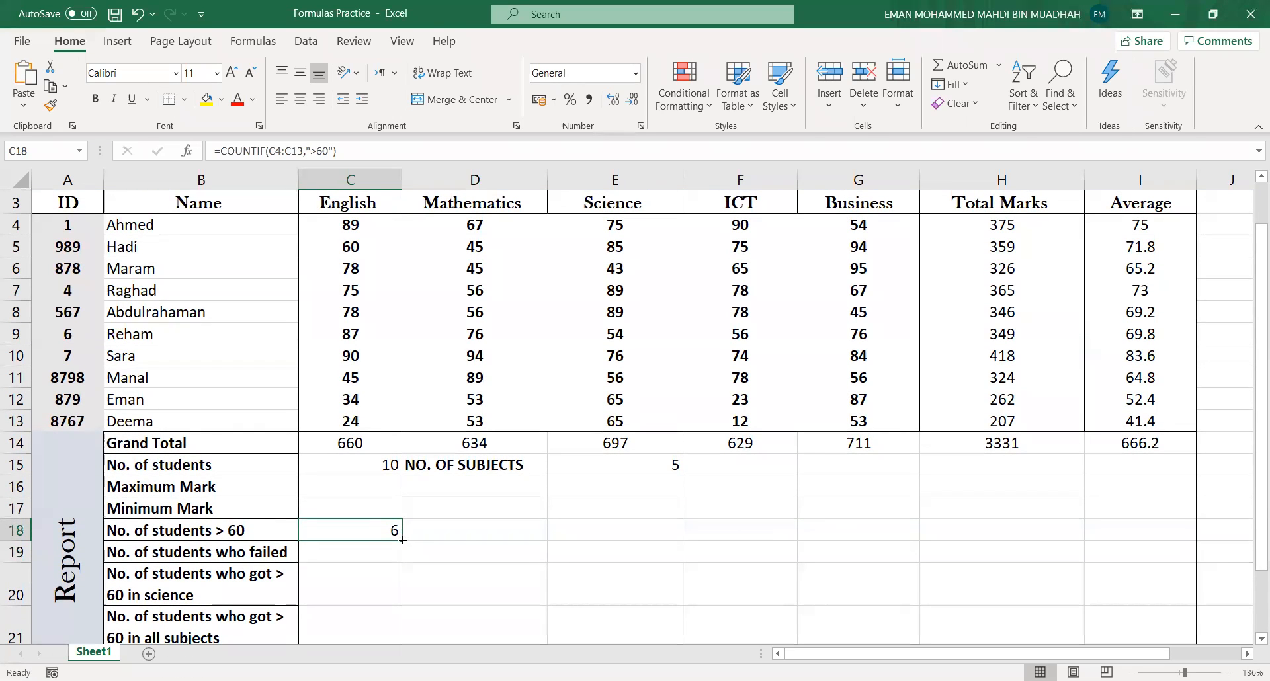
pyautogui.moveTo(404, 540); pyautogui.dragTo(900, 539)
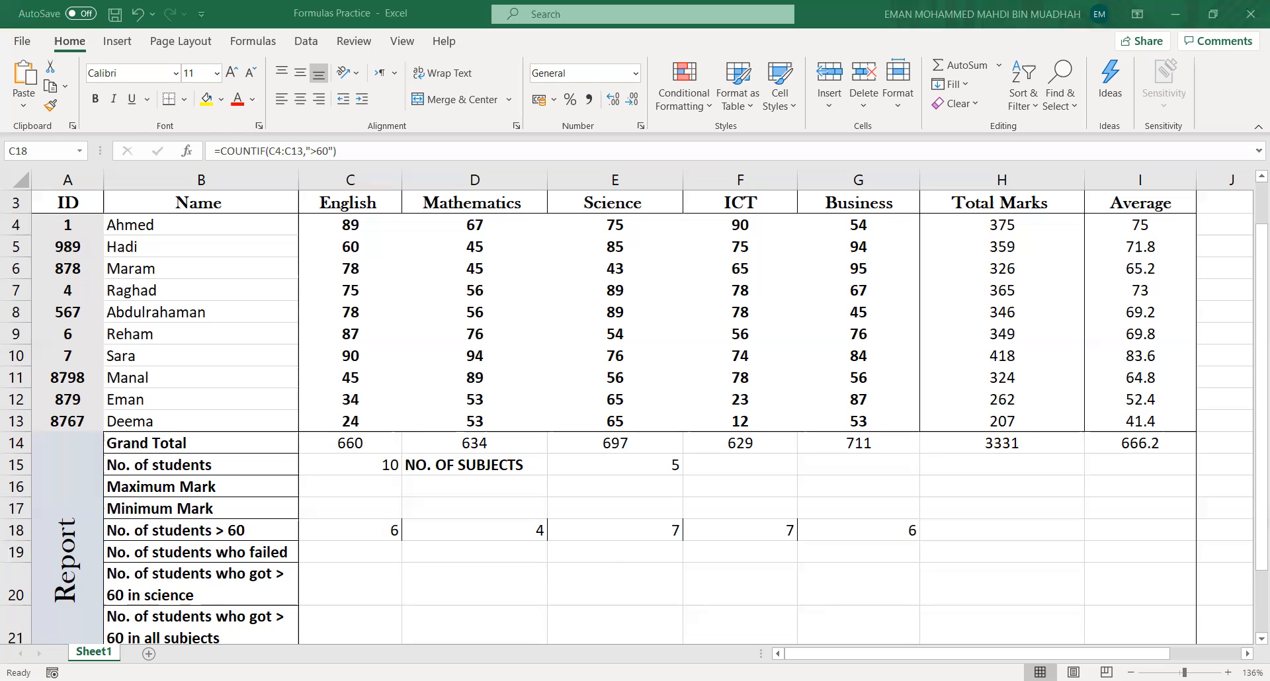
pyautogui.click(719, 647)
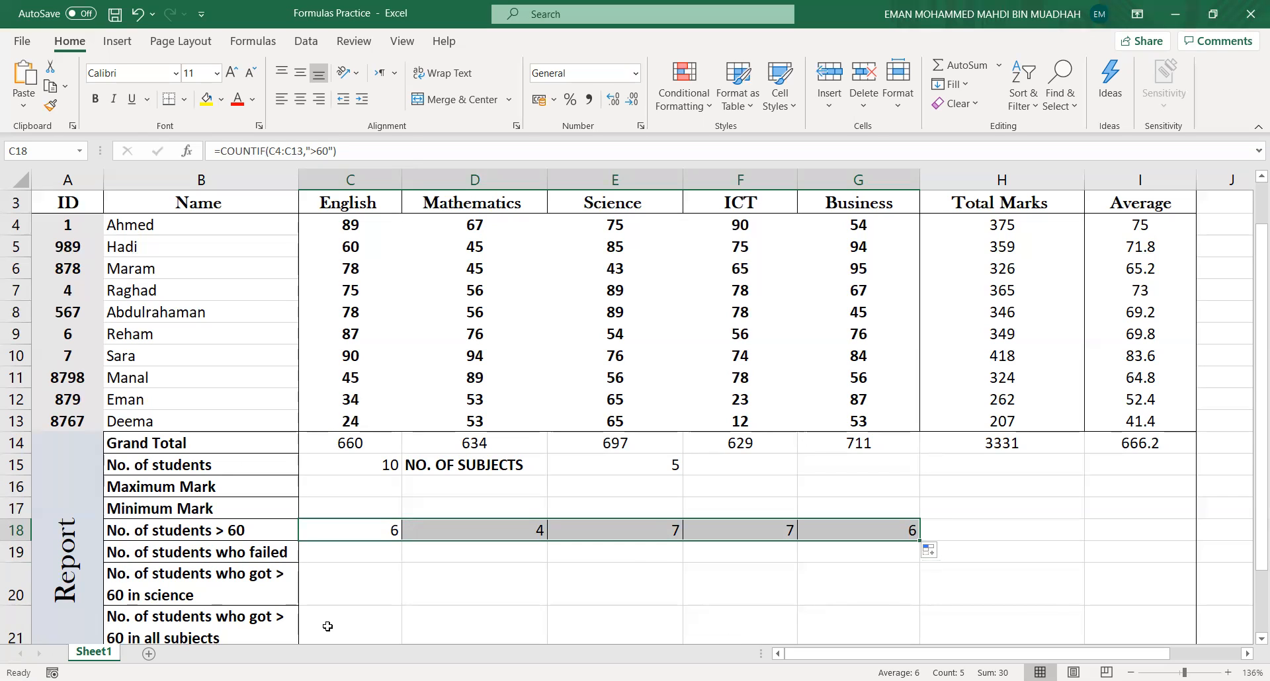
# - Enter =COUNTIF(C4:C13,"<50") in cell C19 to count the students who failed English
pyautogui.click(351, 556)
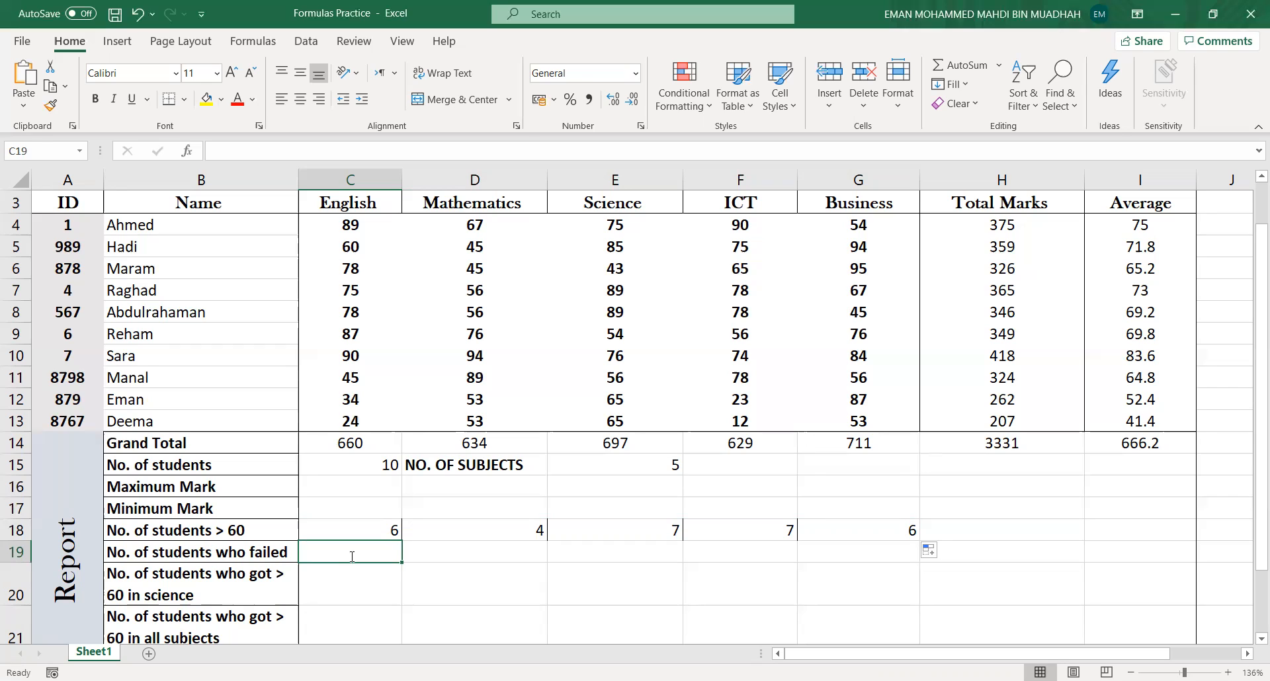
pyautogui.write('=')
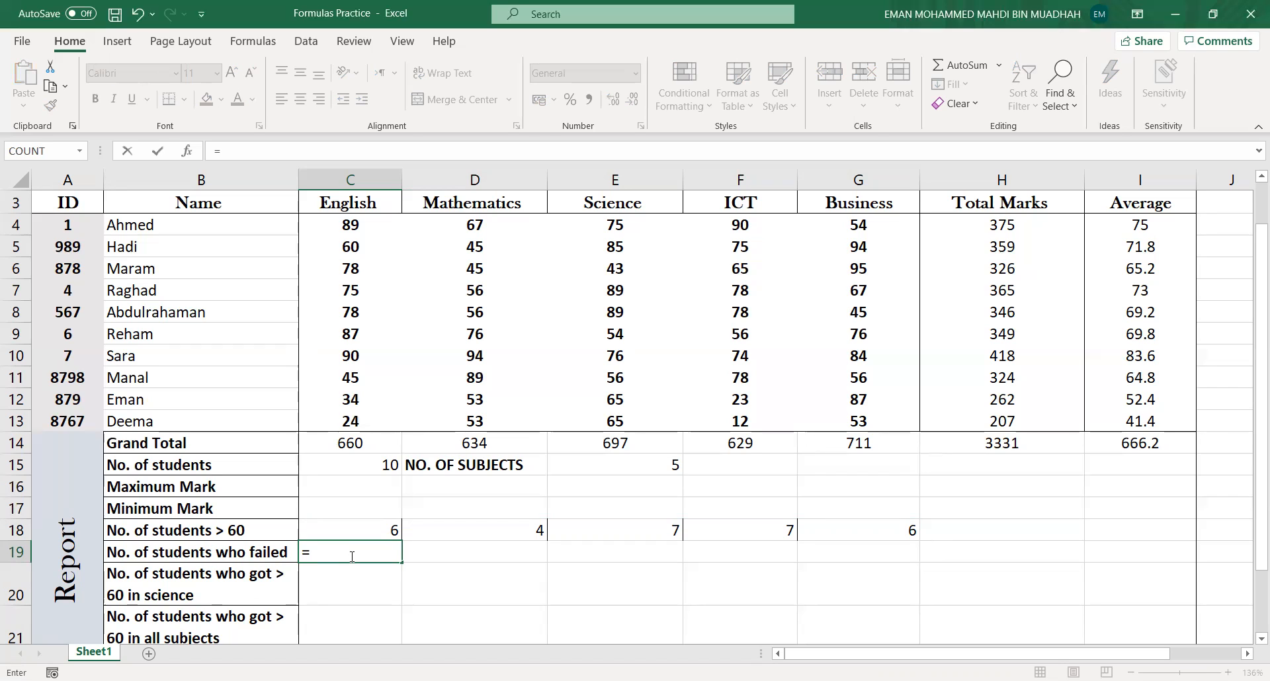
pyautogui.write('COUNTIF(')
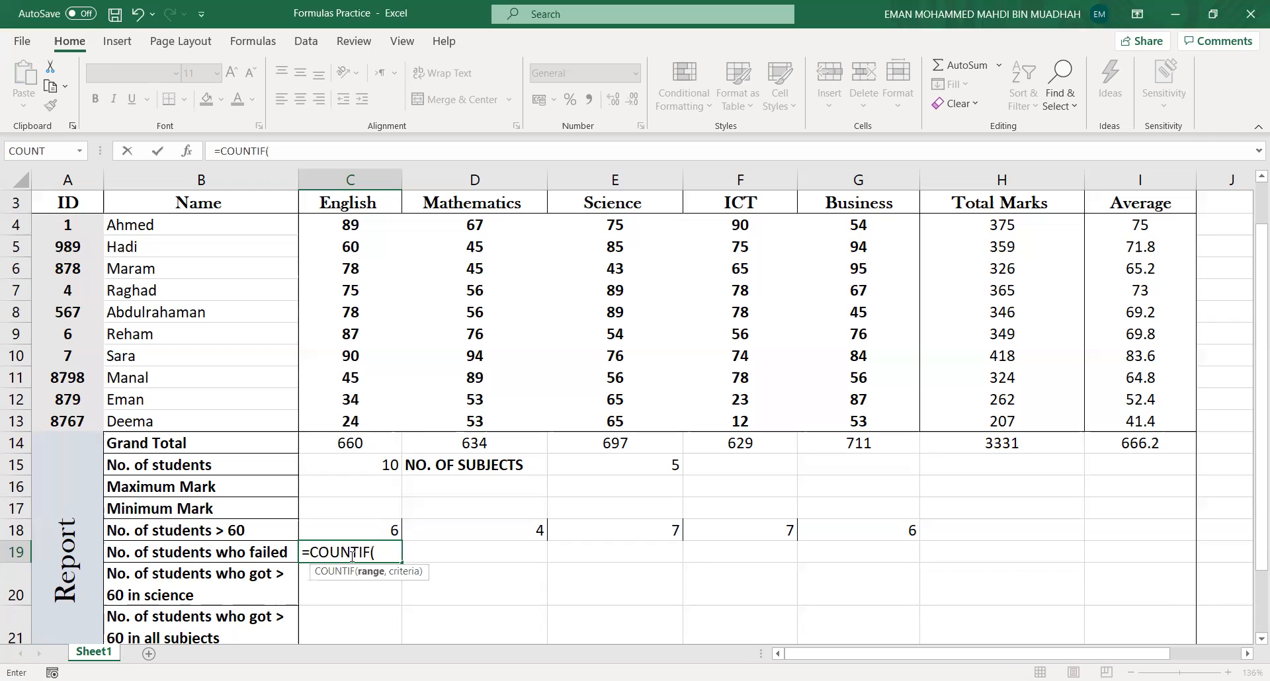
pyautogui.write('C4')
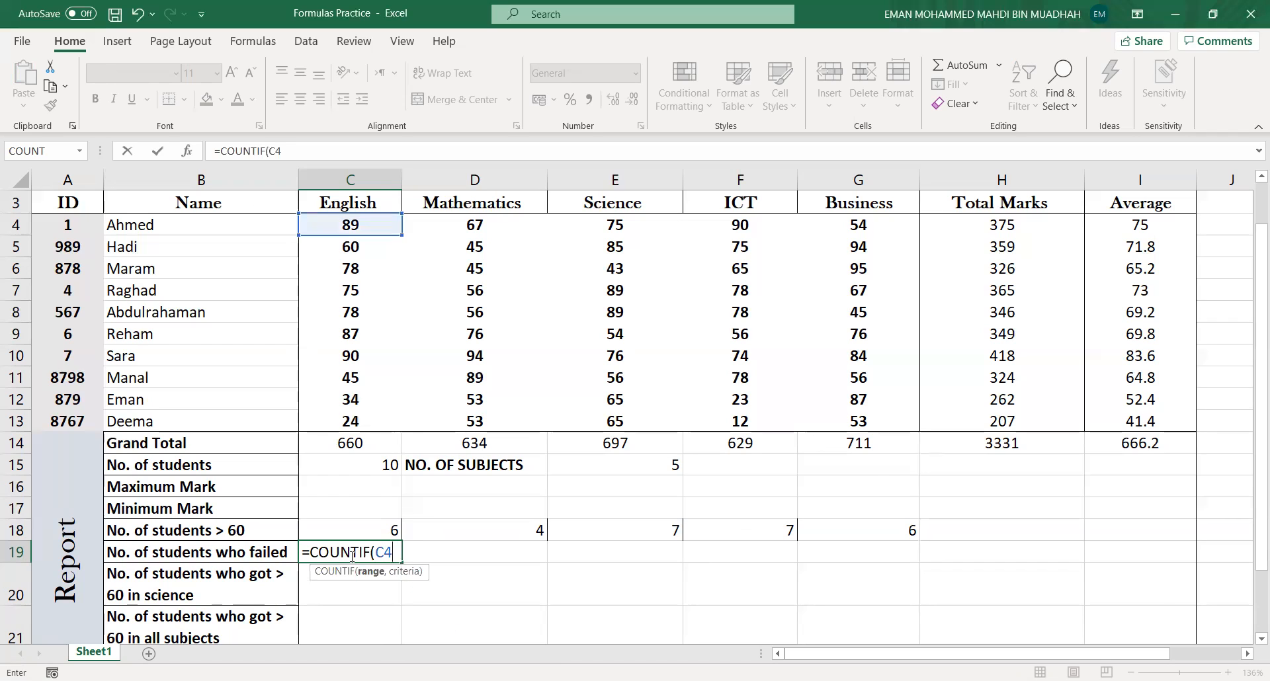
pyautogui.write(':C13')
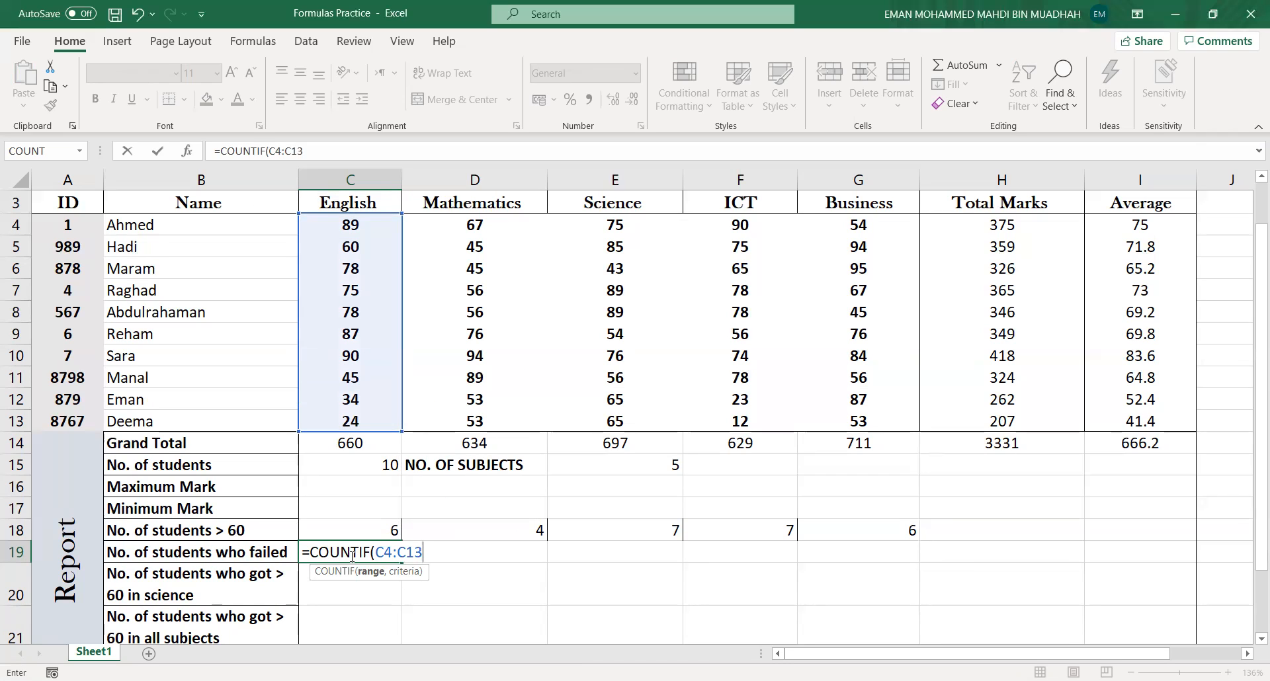
pyautogui.write(',')
pyautogui.write('50"')
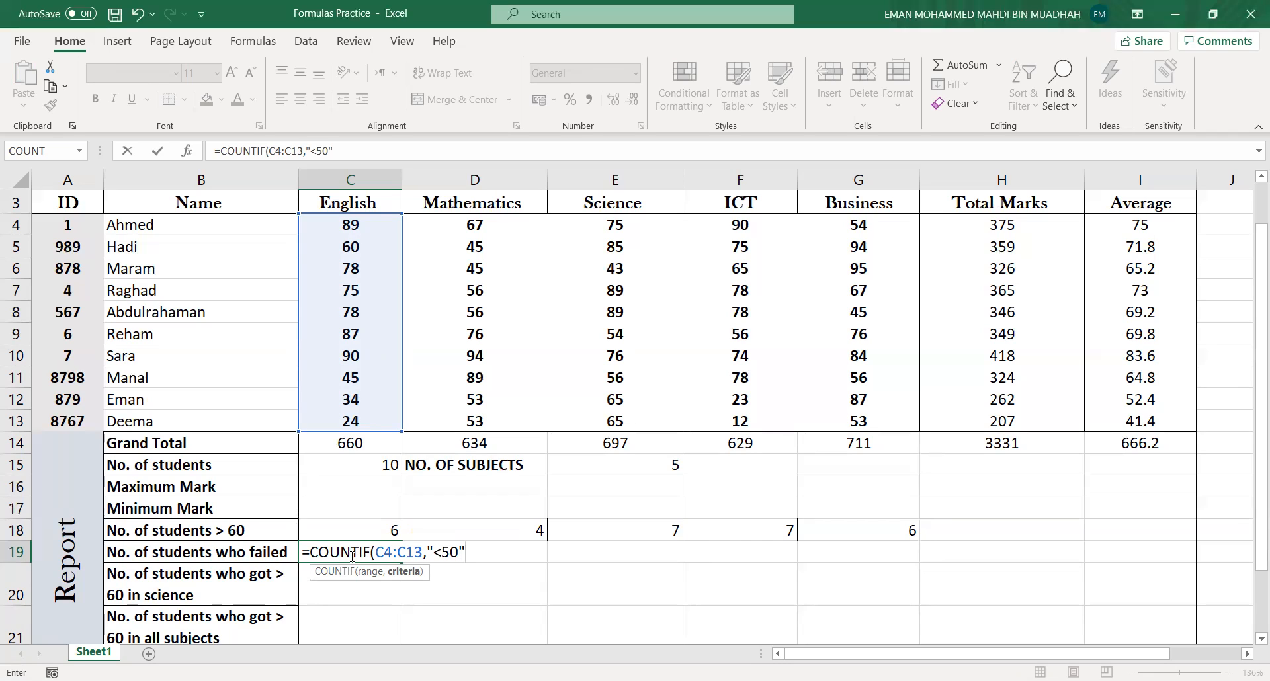
pyautogui.write(')')
pyautogui.press('Return')
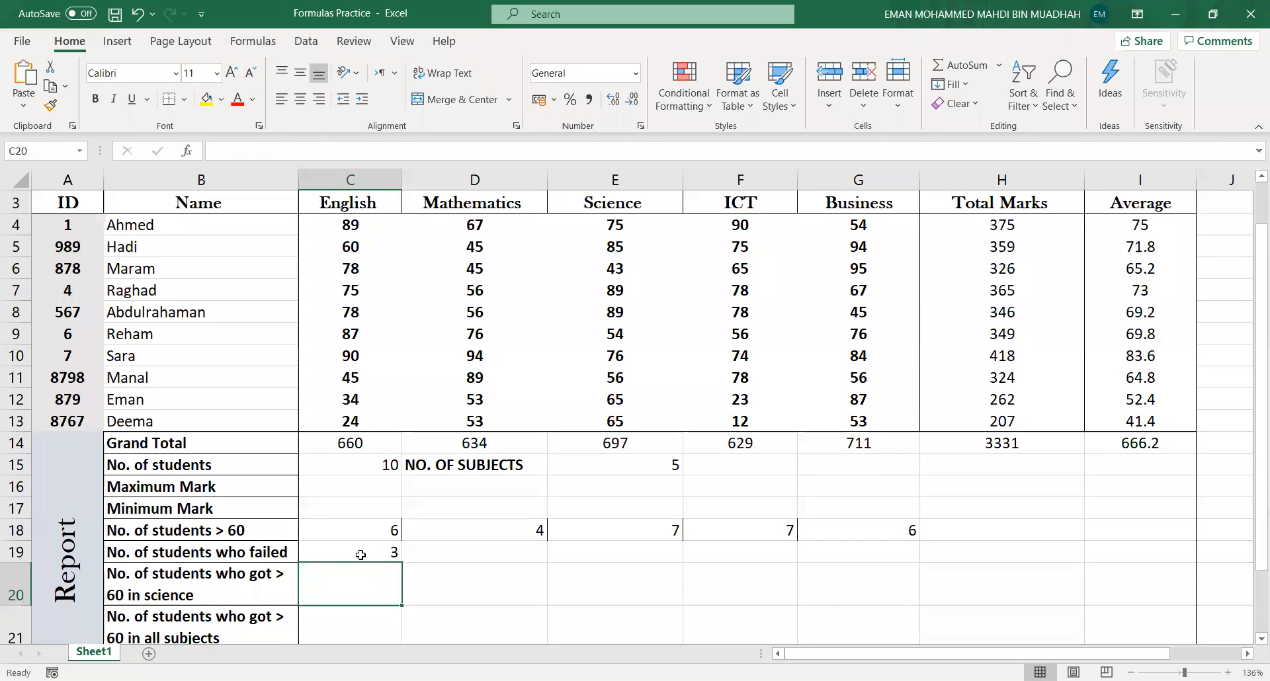
# - Compare the COUNTIF formulas in cells C19 and C18 by opening each for editing
pyautogui.click(363, 553)
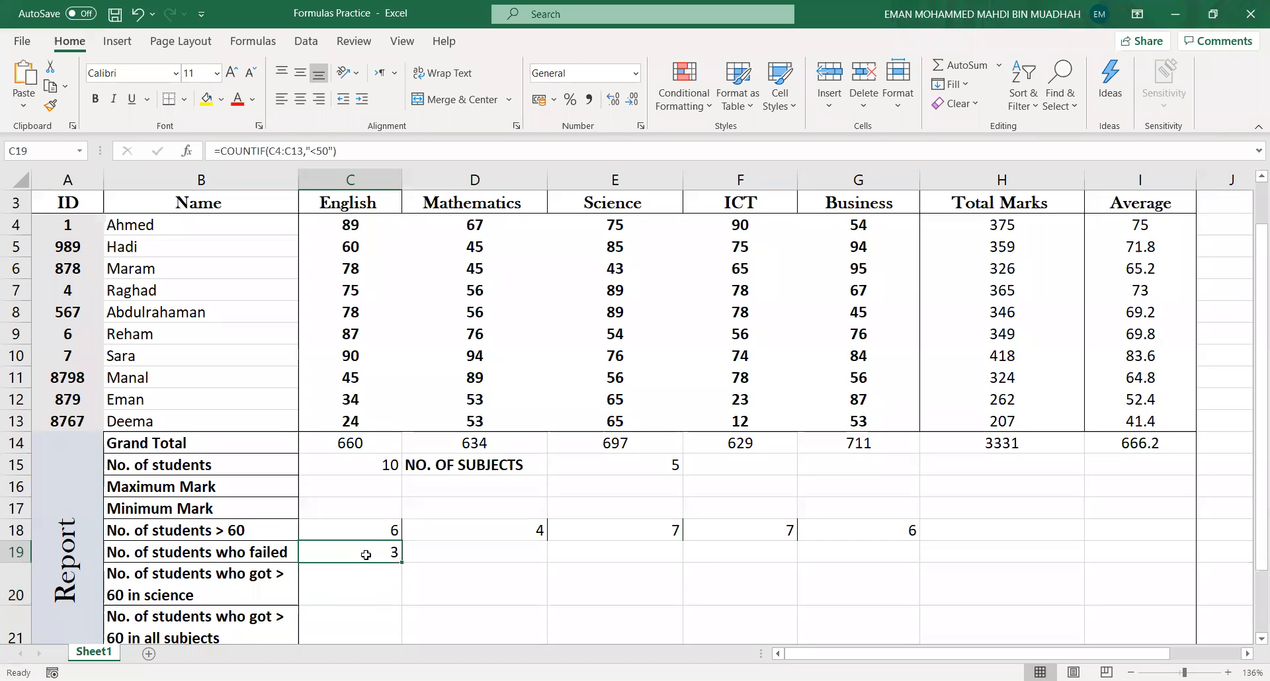
pyautogui.click(313, 151)
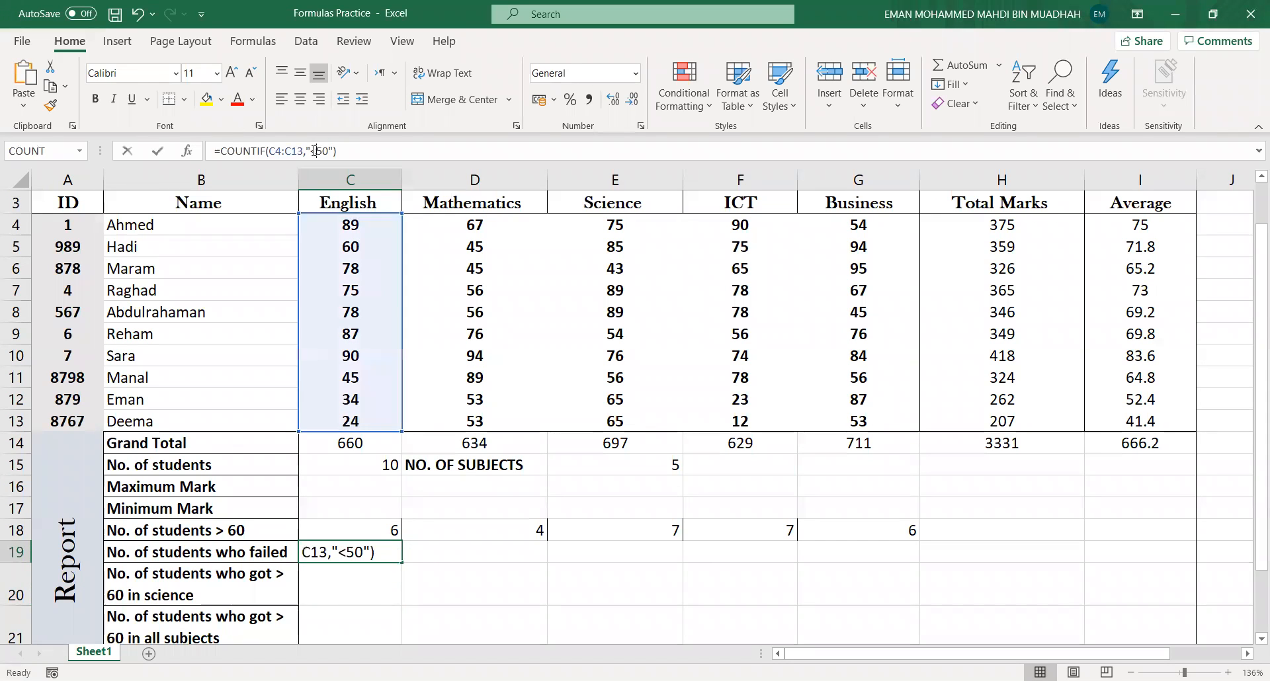
pyautogui.click(372, 529)
pyautogui.click(314, 152)
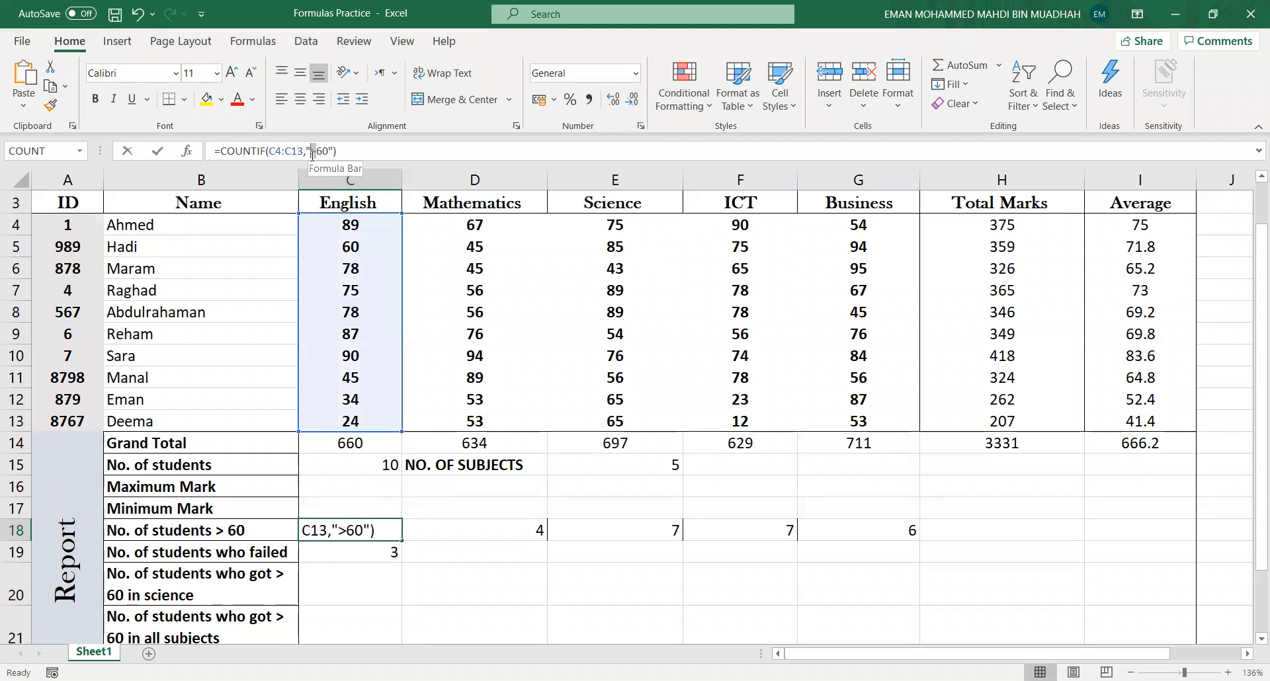
pyautogui.click(338, 551)
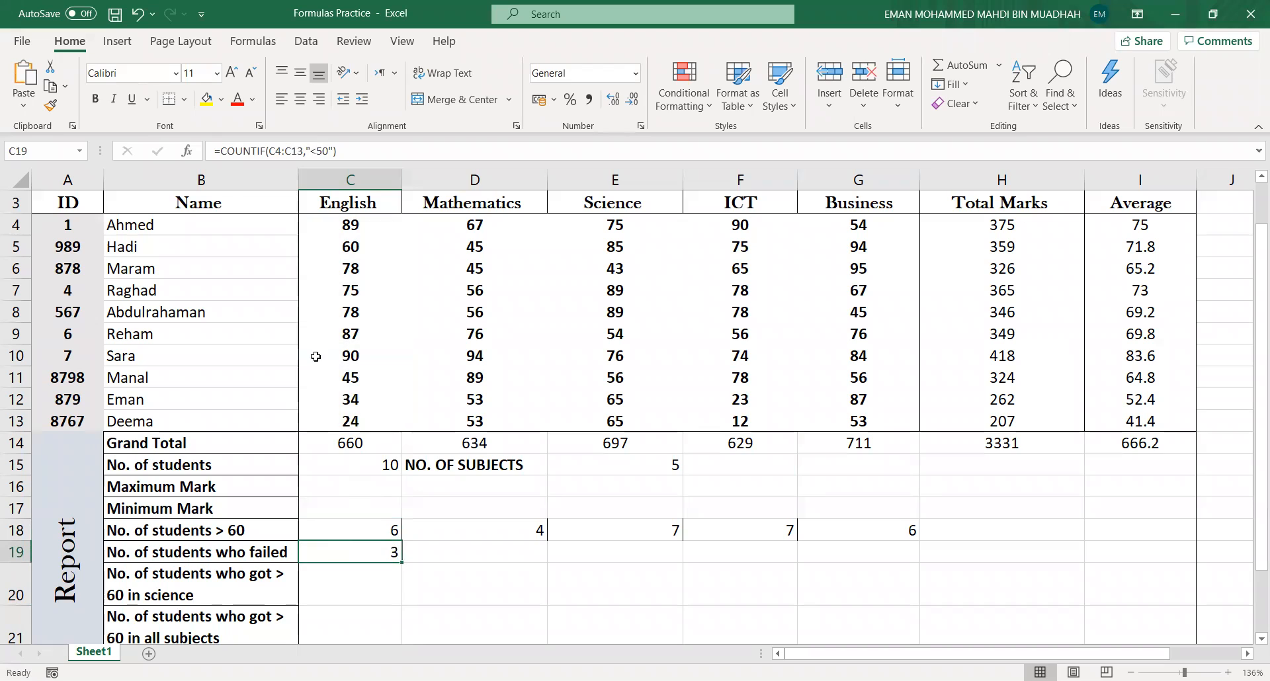
pyautogui.click(318, 150)
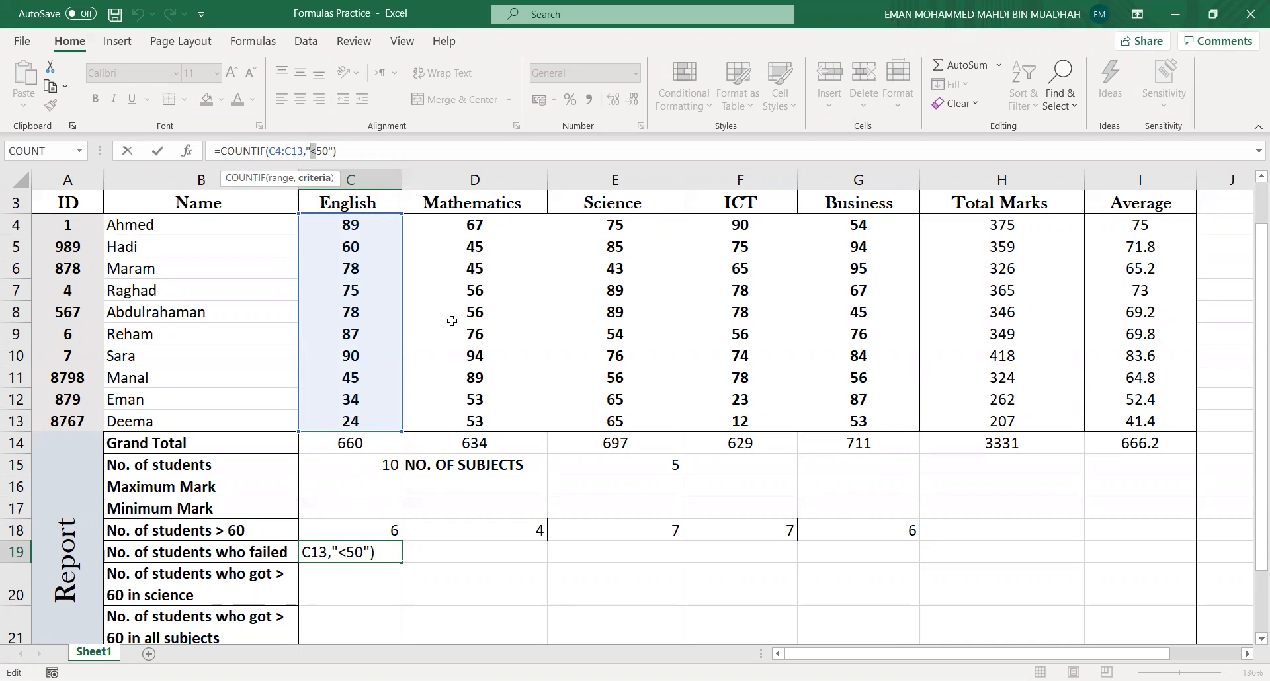
pyautogui.click(423, 556)
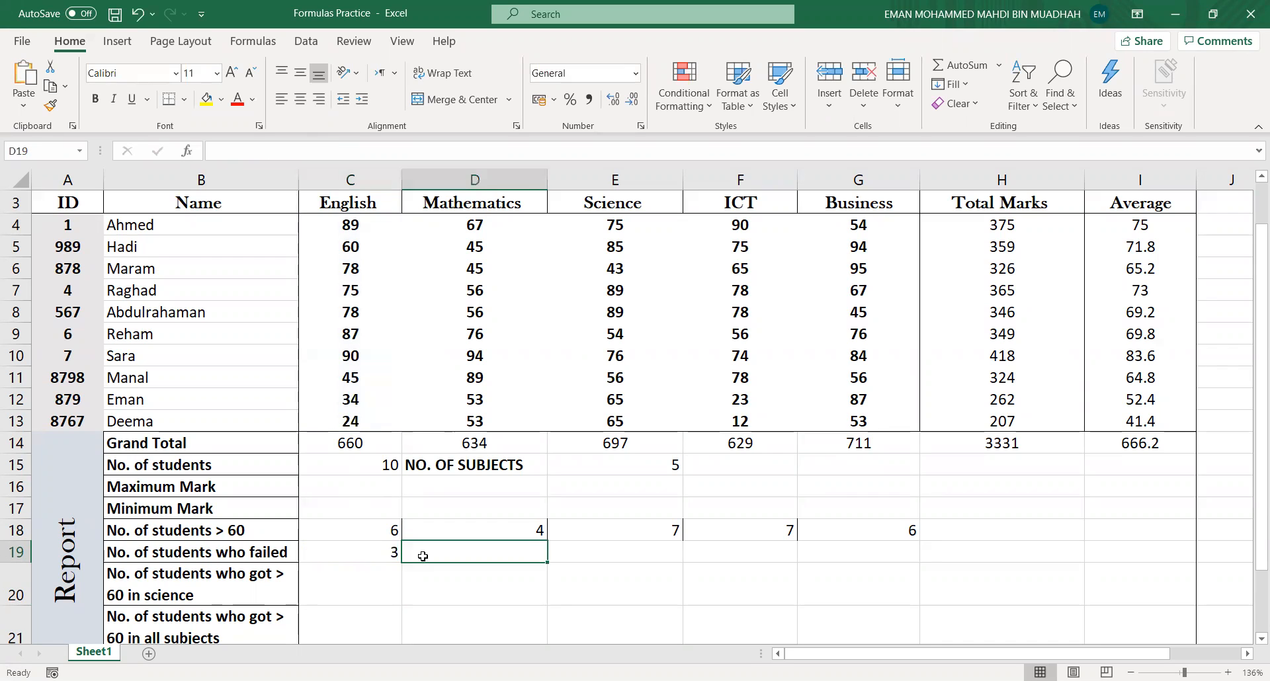
# - Fill the C19 formula across the No. of students who failed row through the Business column G19
pyautogui.click(384, 557)
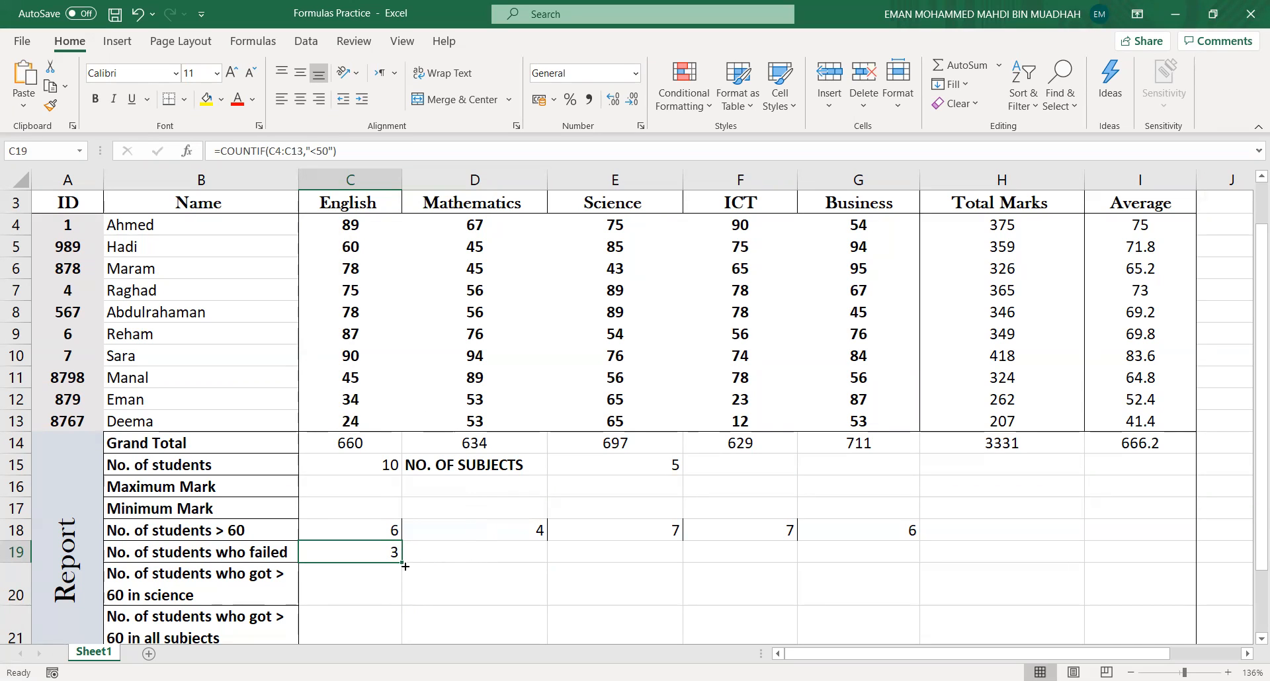
pyautogui.moveTo(402, 562); pyautogui.dragTo(879, 554)
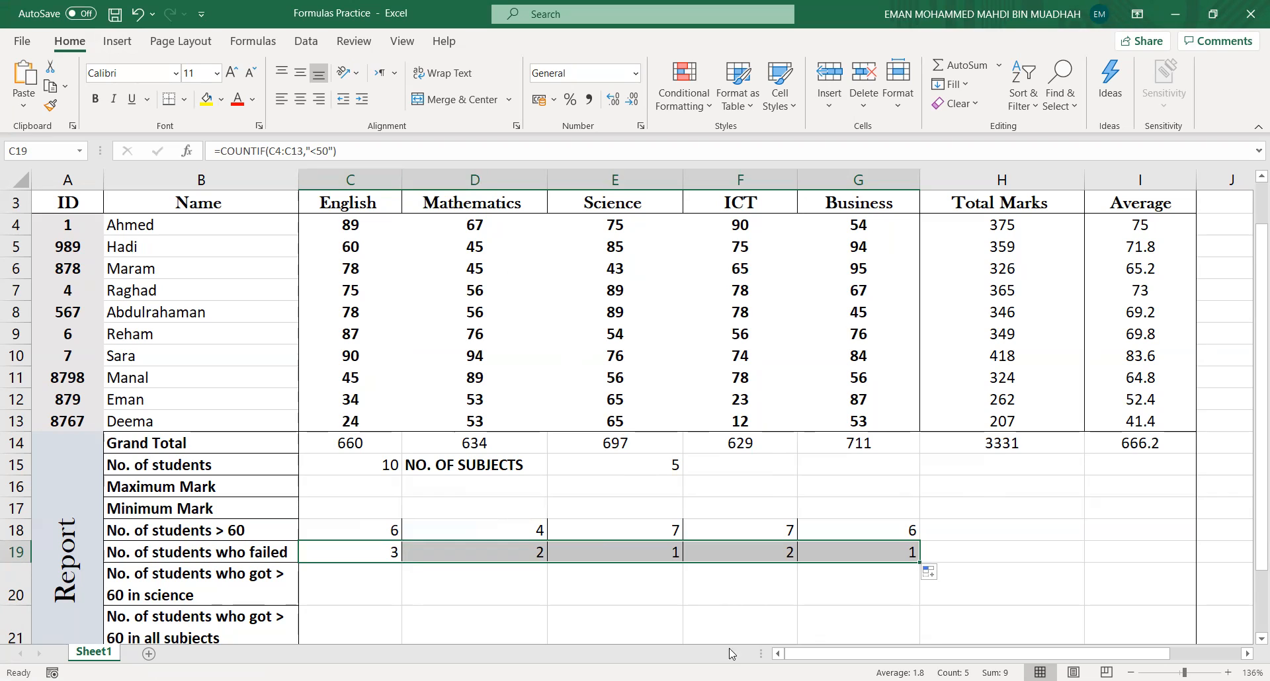
pyautogui.click(733, 680)
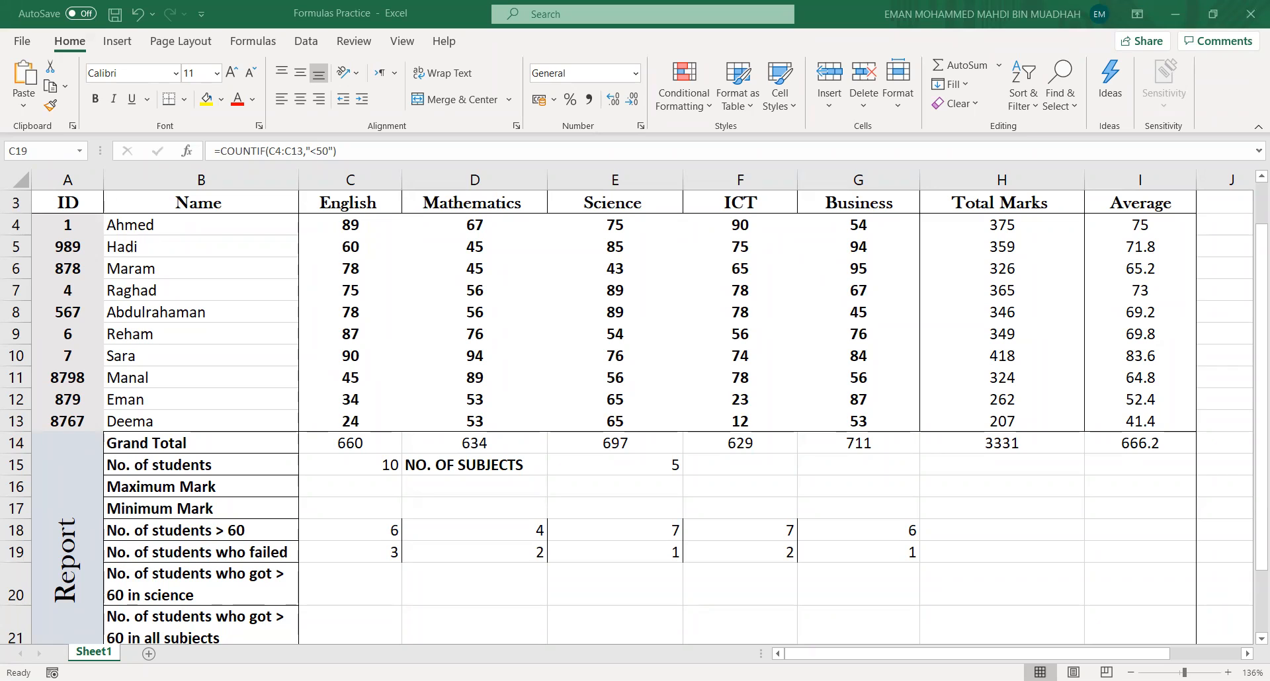
pyautogui.click(1181, 10)
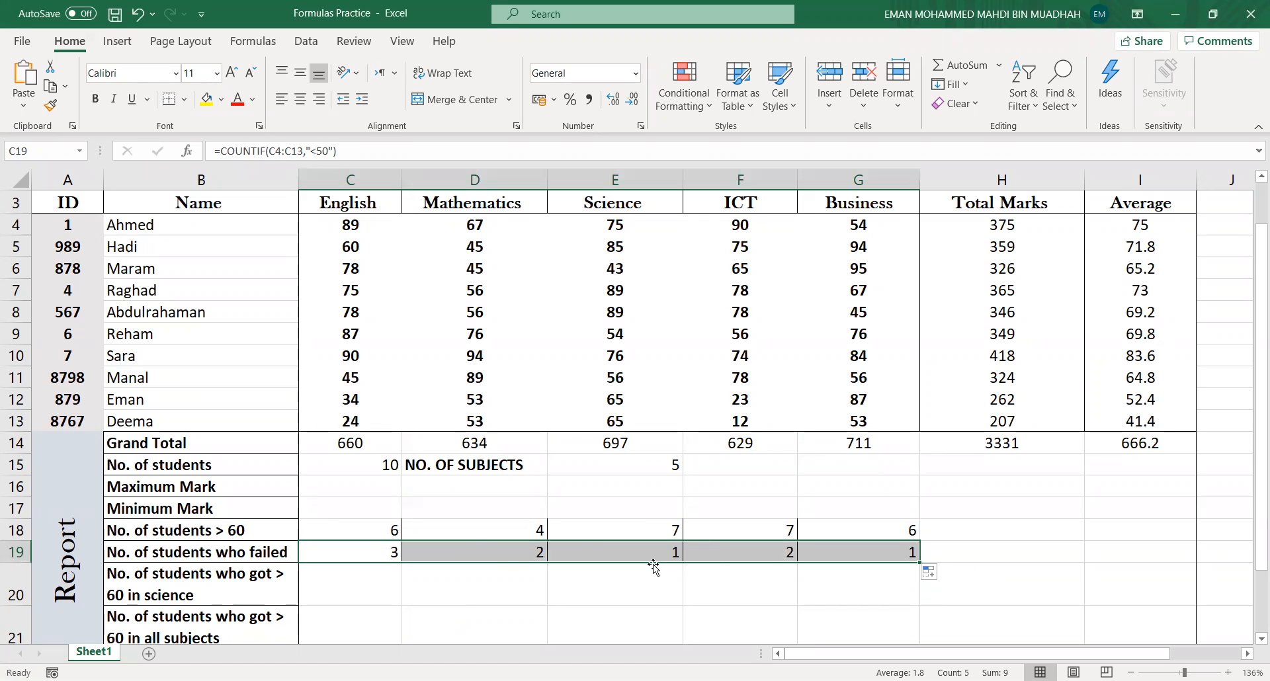
# - Enter =MAX(C4:C13) in cell C16 for the highest English mark
pyautogui.click(329, 490)
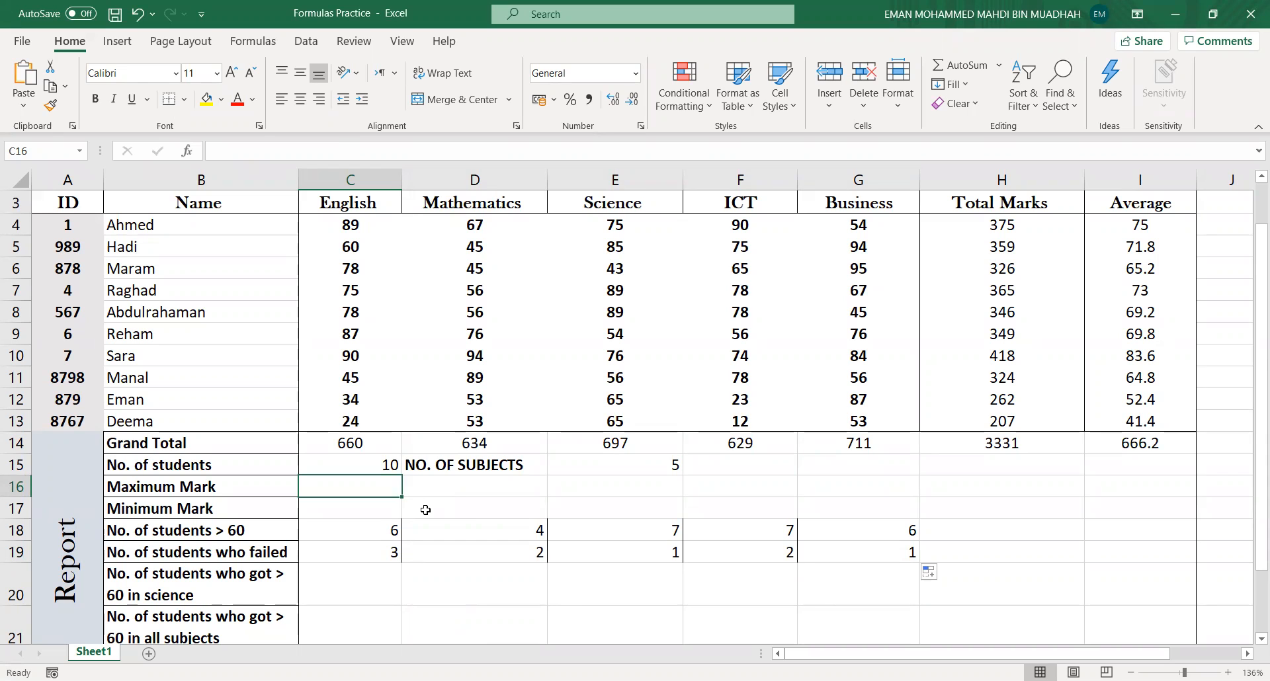
pyautogui.write('=')
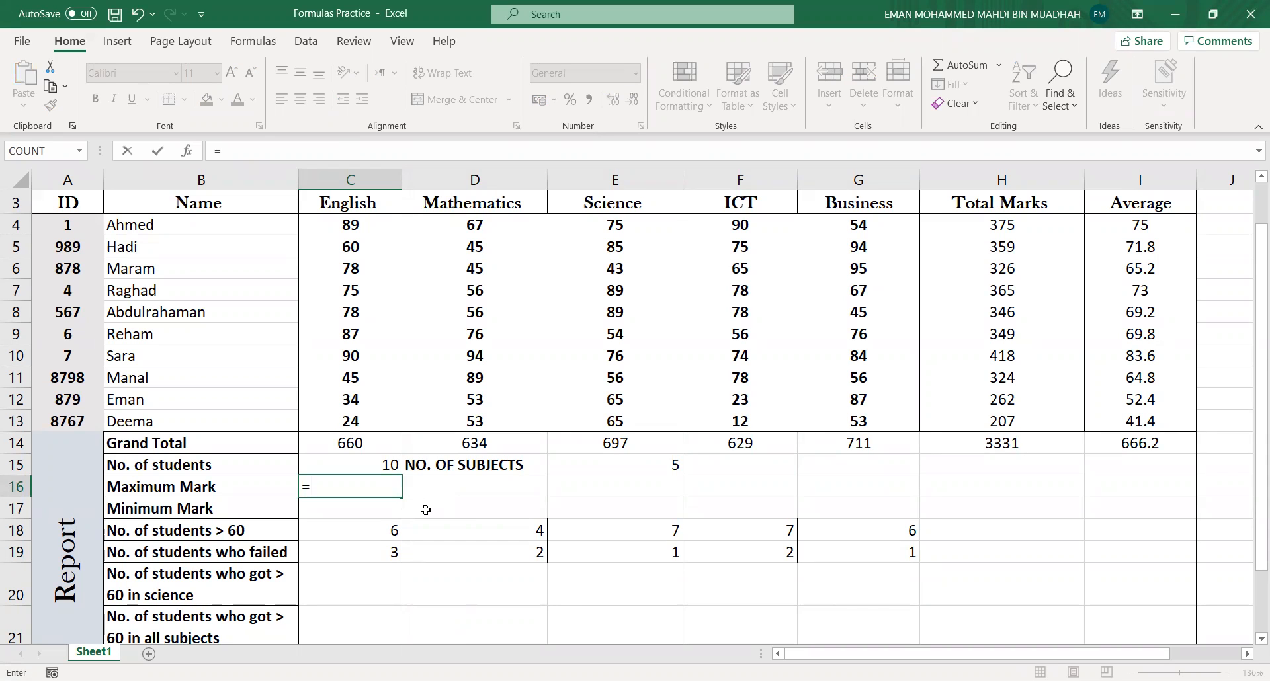
pyautogui.write('MAX(')
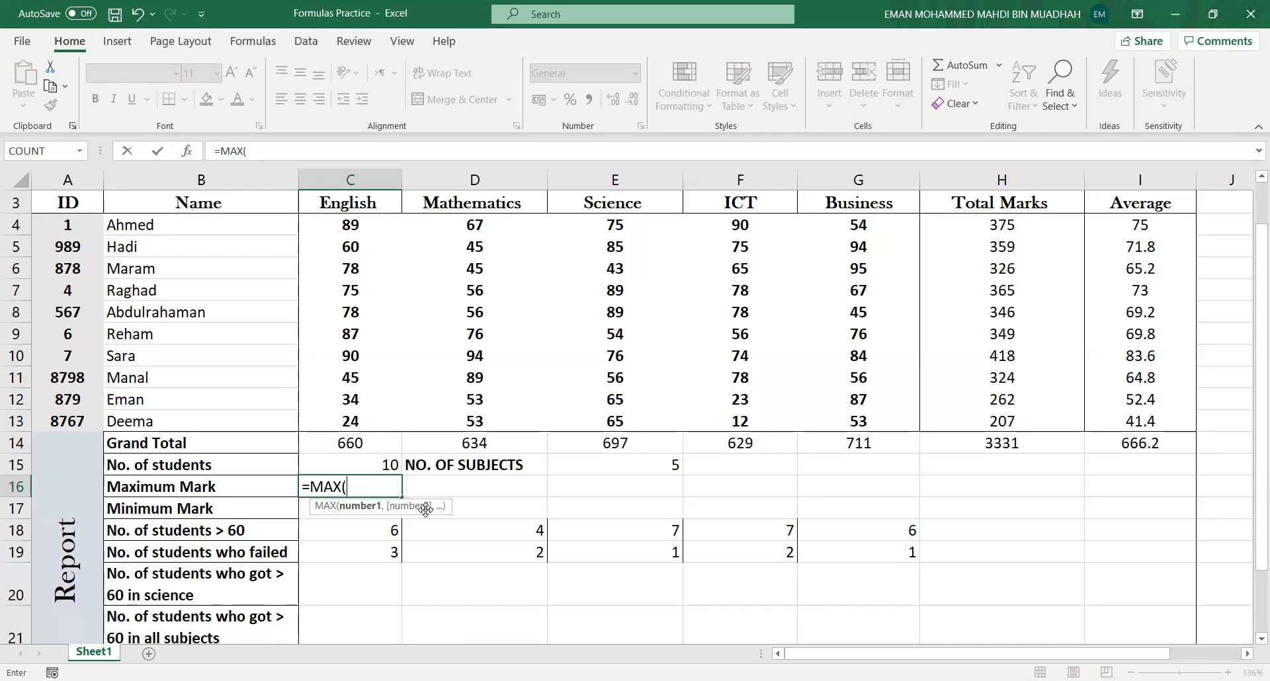
pyautogui.write('C4:')
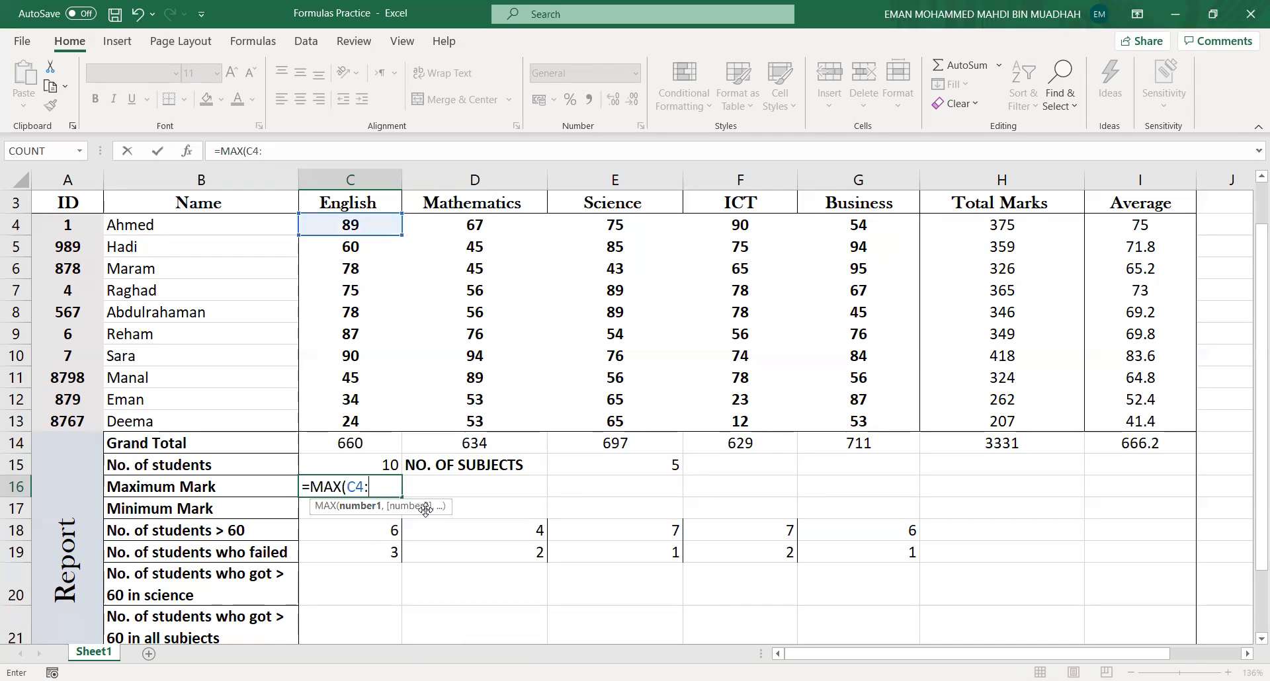
pyautogui.write('C13)')
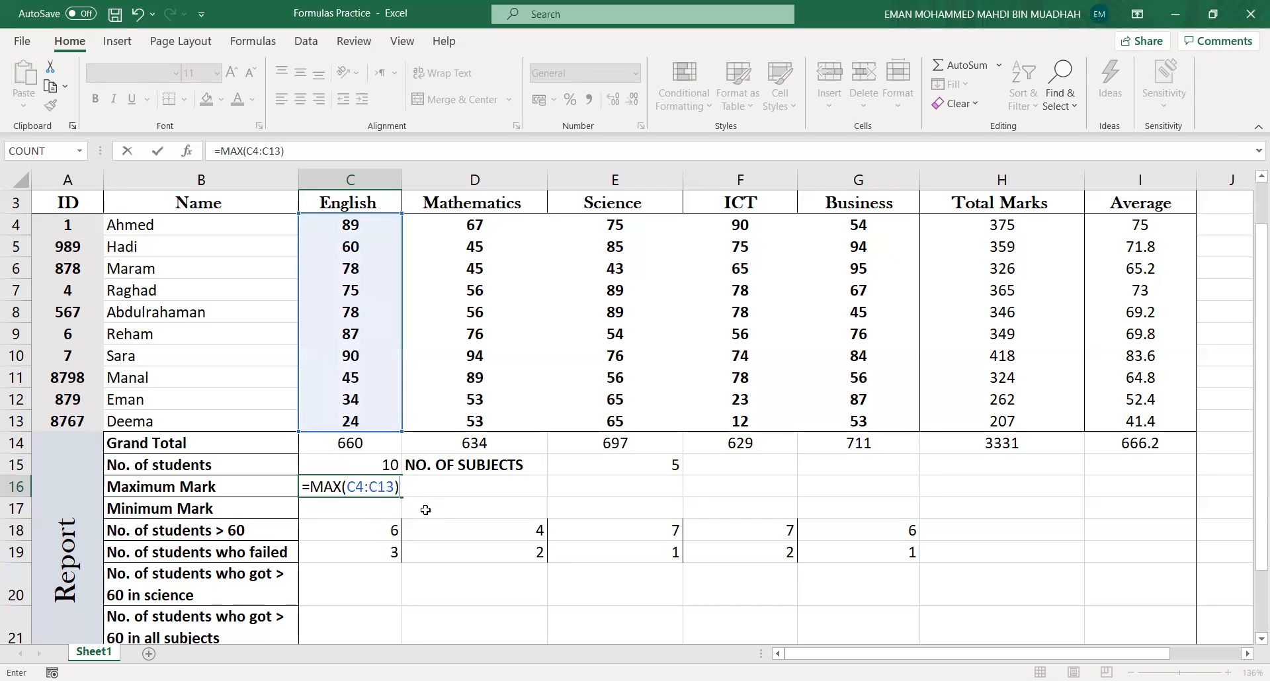
pyautogui.press('Return')
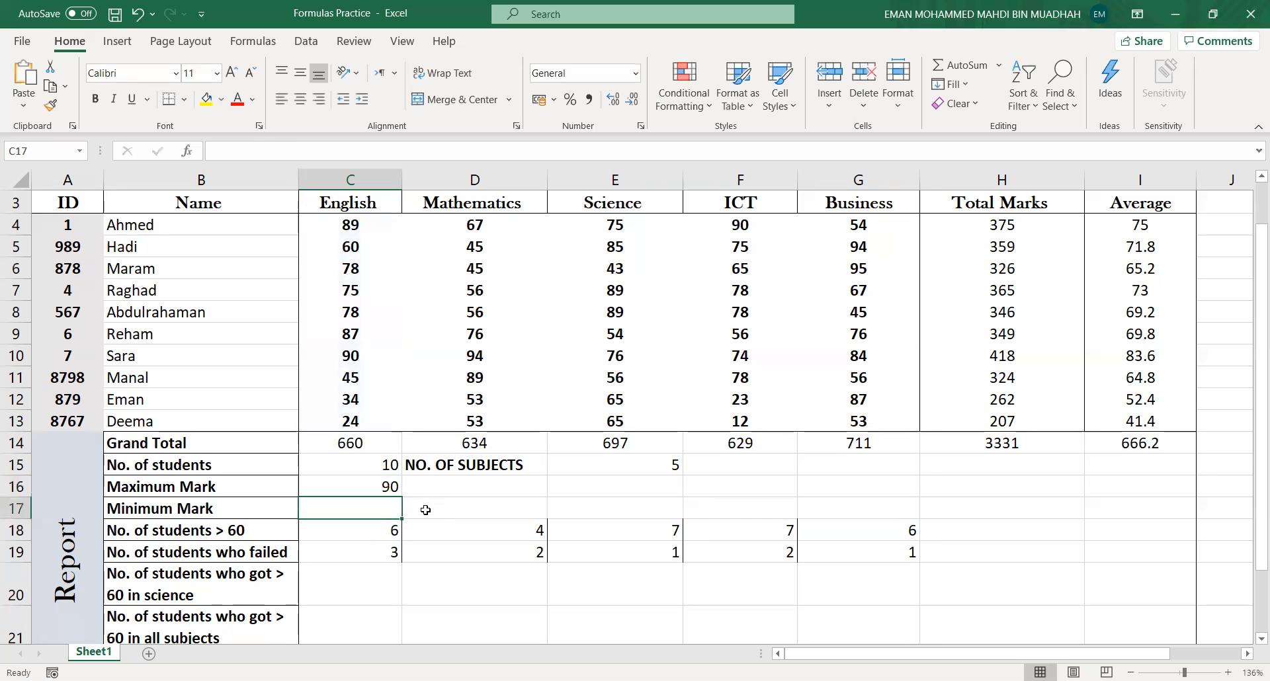
# - Enter =MAX(D4:D13) in cell D16 for the highest Mathematics mark
pyautogui.click(389, 491)
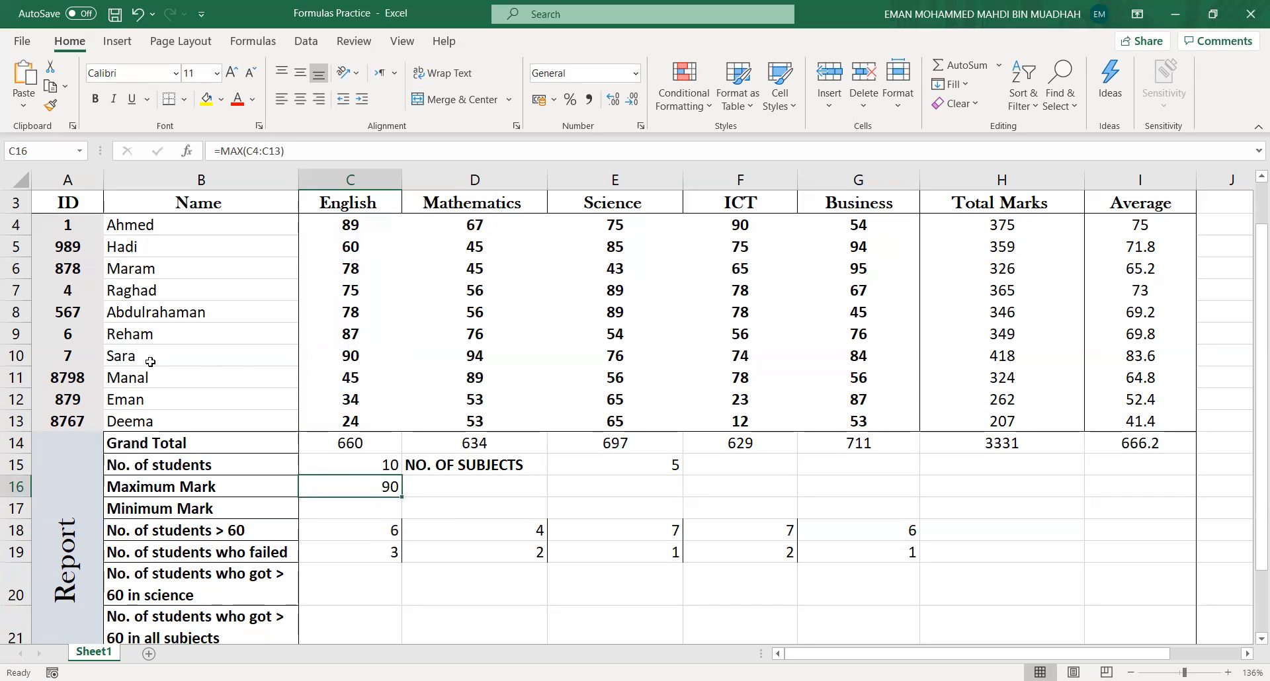
pyautogui.click(491, 493)
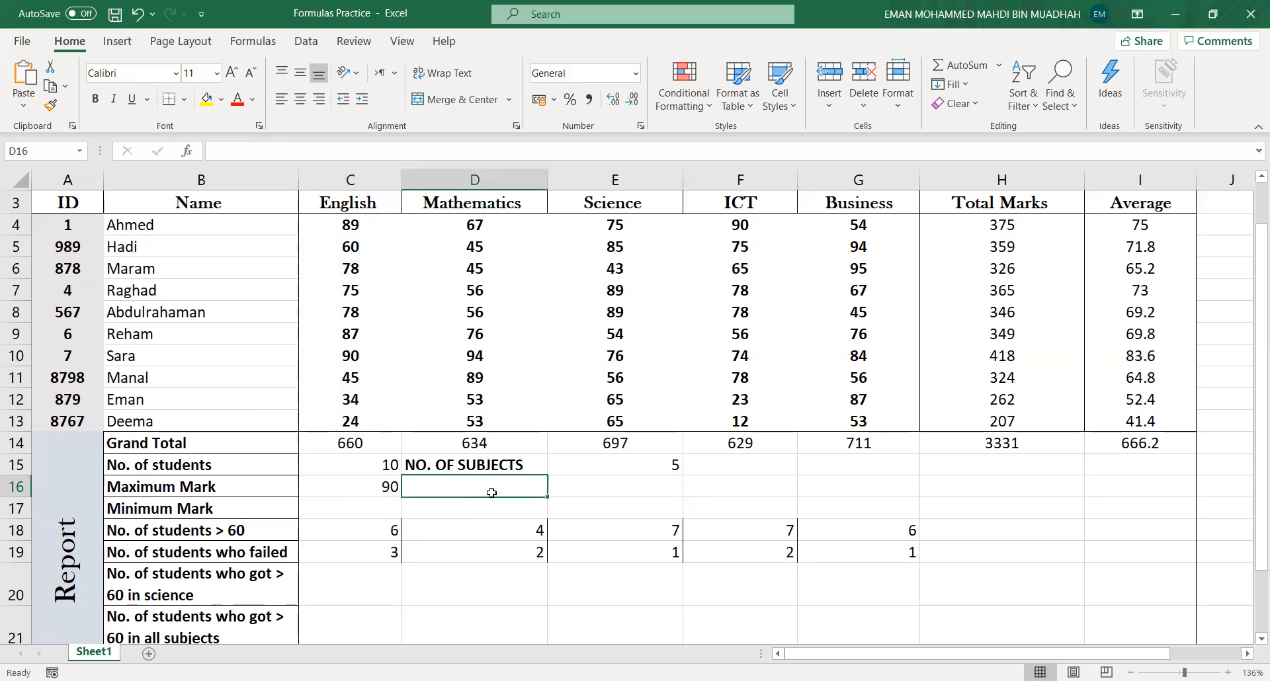
pyautogui.click(396, 492)
pyautogui.click(427, 490)
pyautogui.write('=')
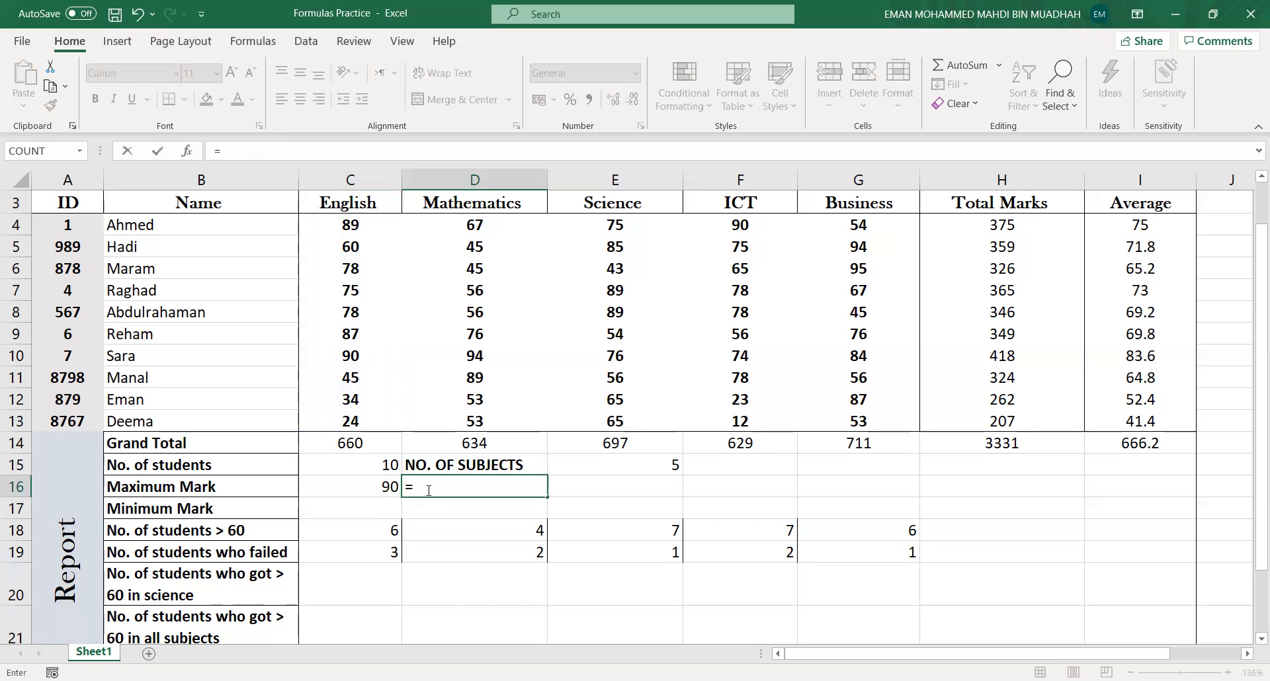
pyautogui.write('MAX')
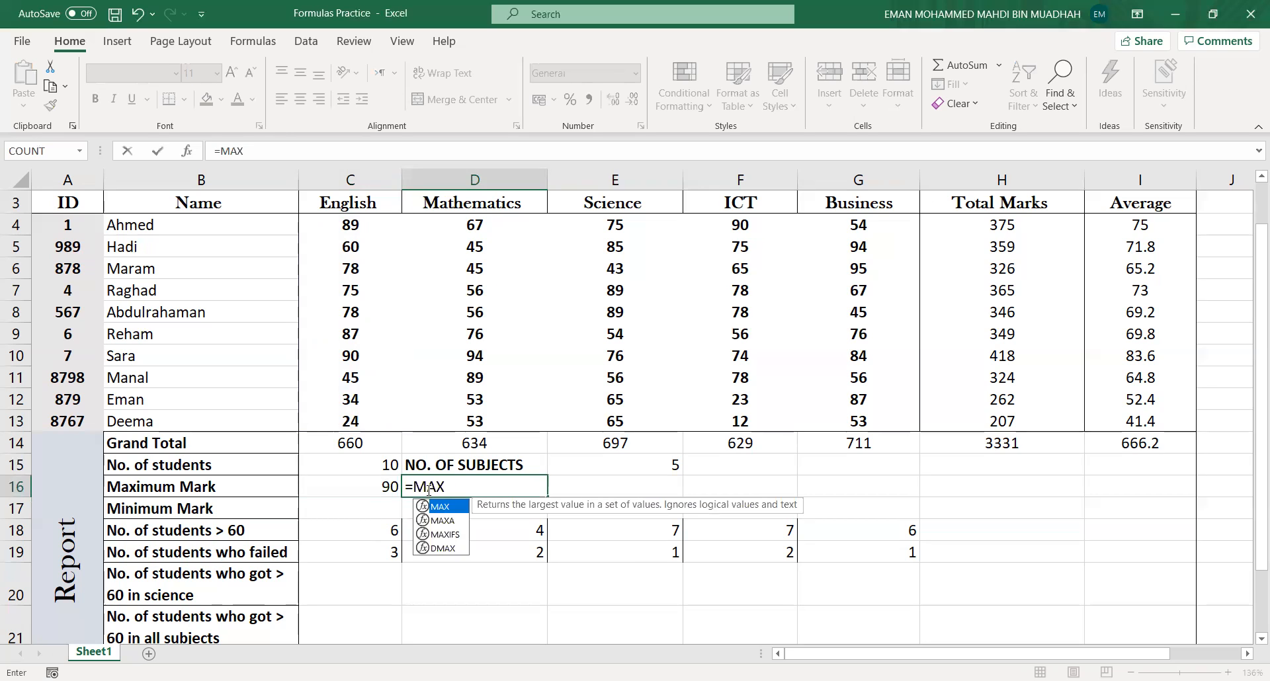
pyautogui.write('(D4@')
pyautogui.press('BackSpace')
pyautogui.write(':')
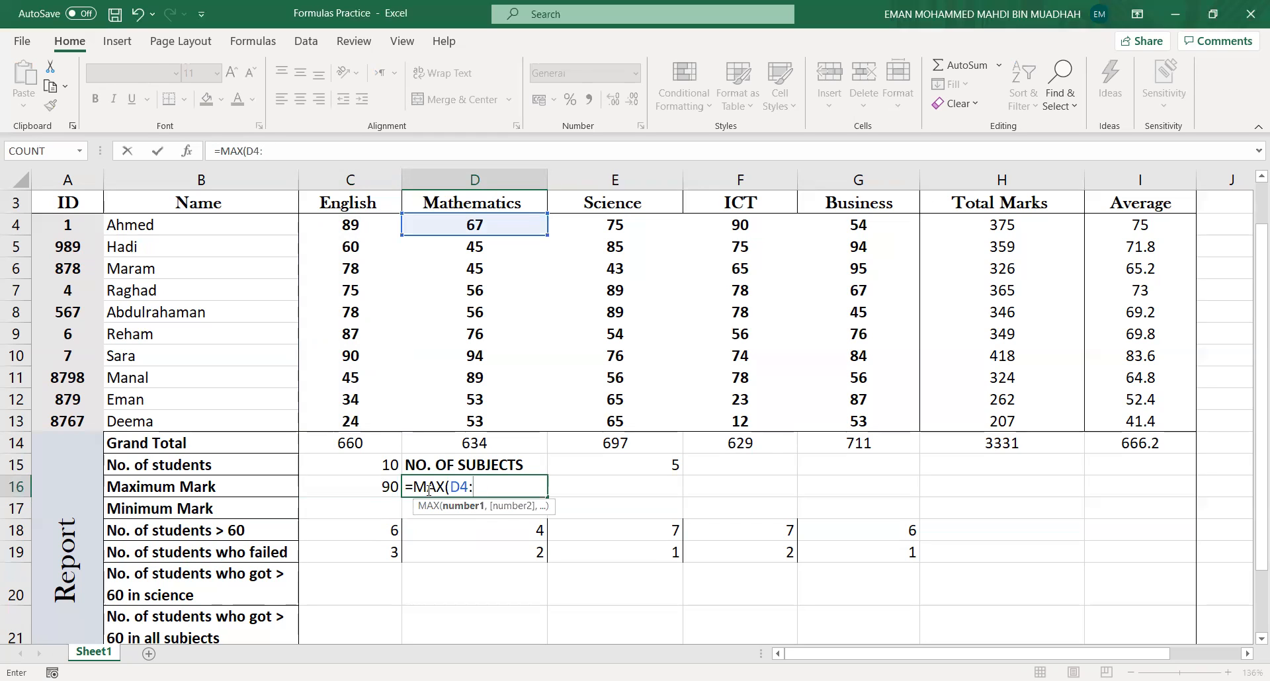
pyautogui.write('D13)')
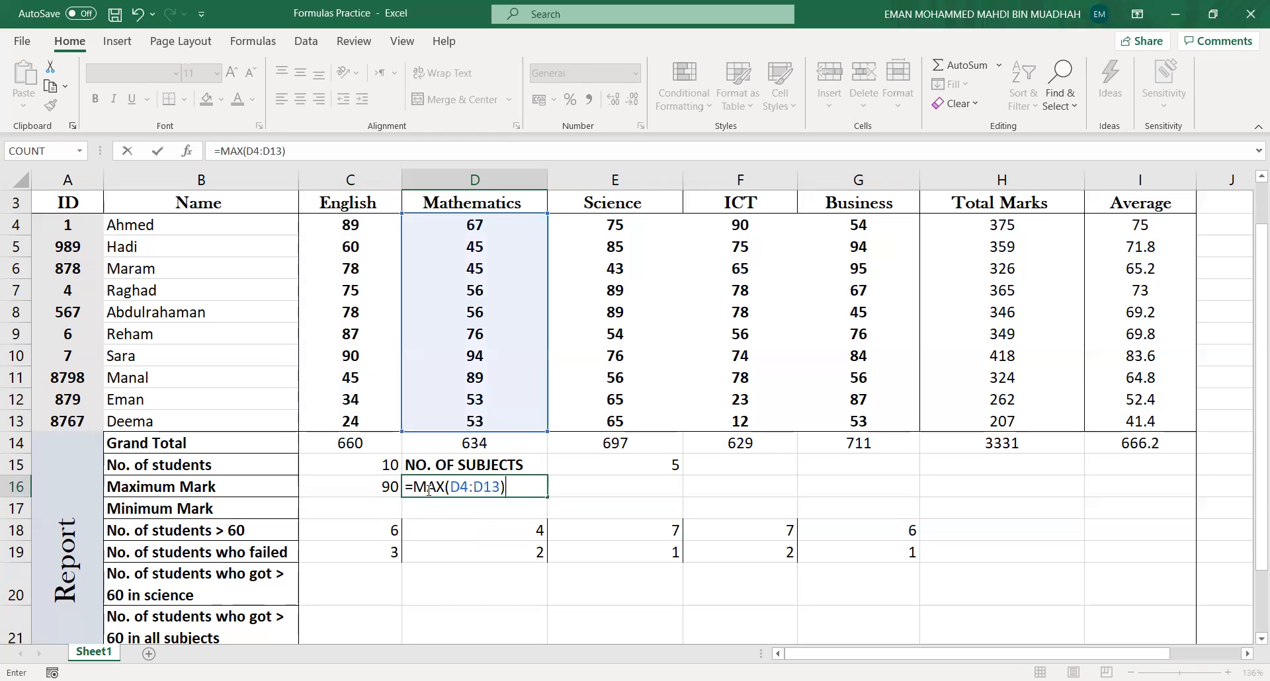
pyautogui.press('Return')
# - Enter =MAX(E4:E13) in cell E16 for the highest Science mark
pyautogui.click(643, 488)
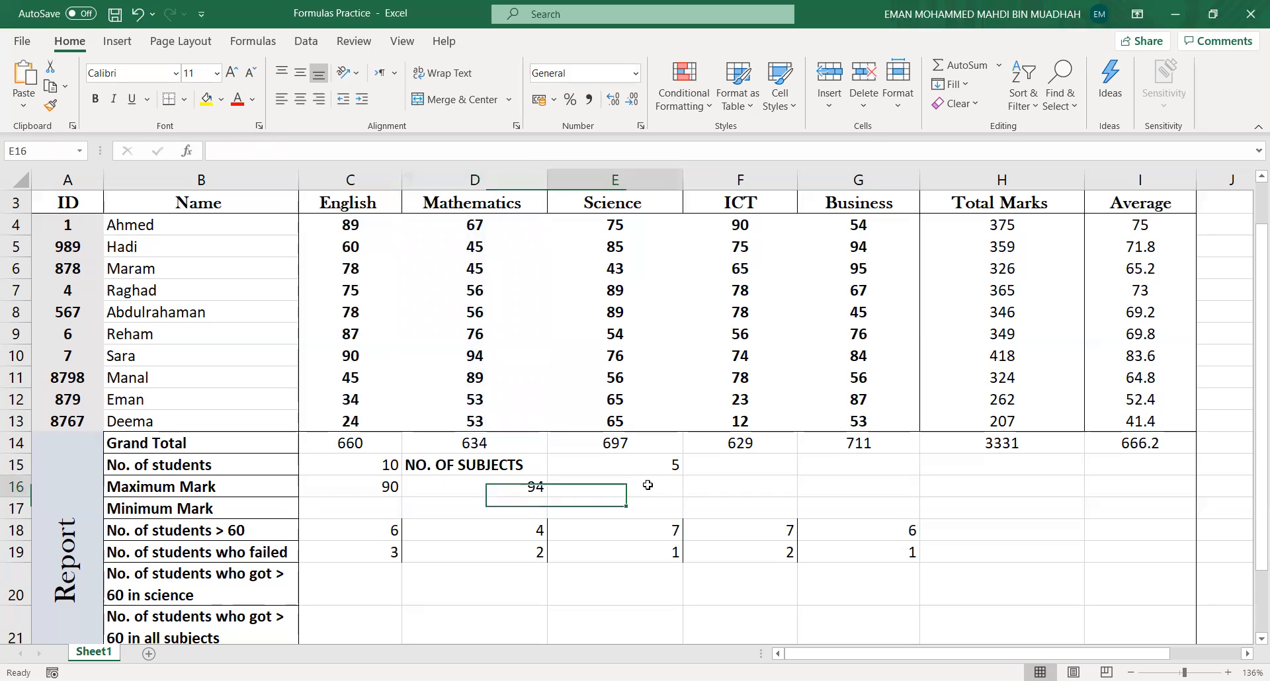
pyautogui.write('=')
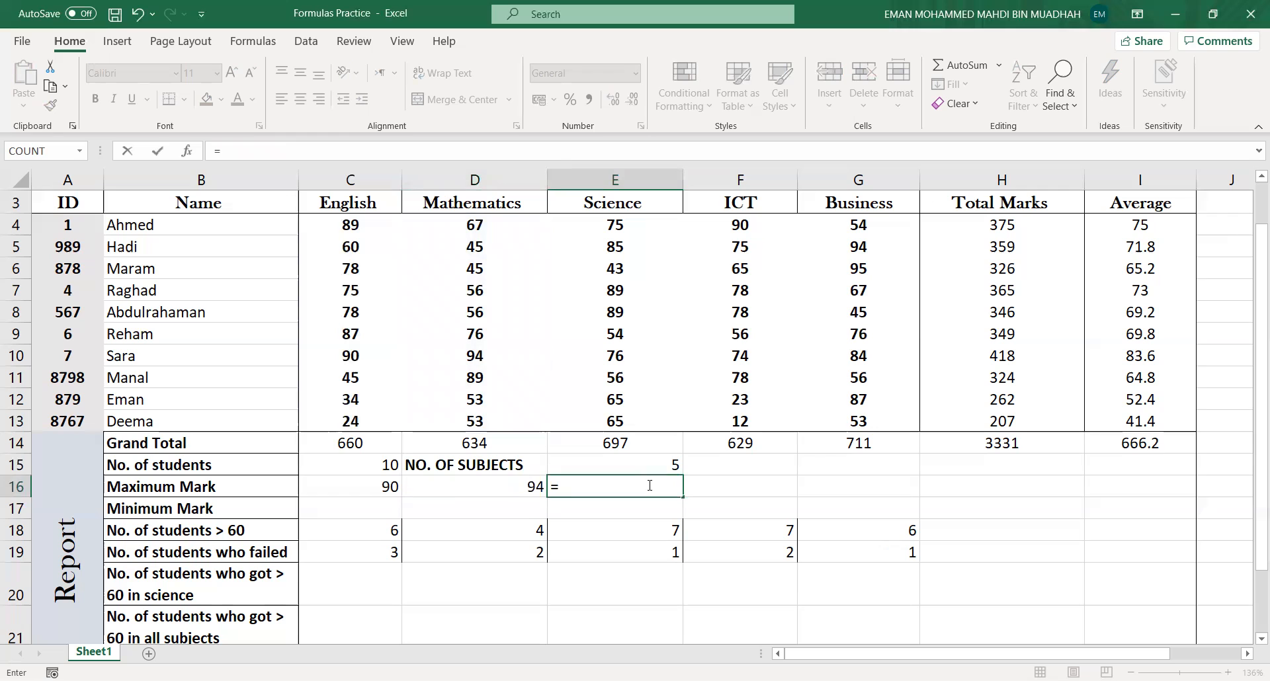
pyautogui.write('MAX(')
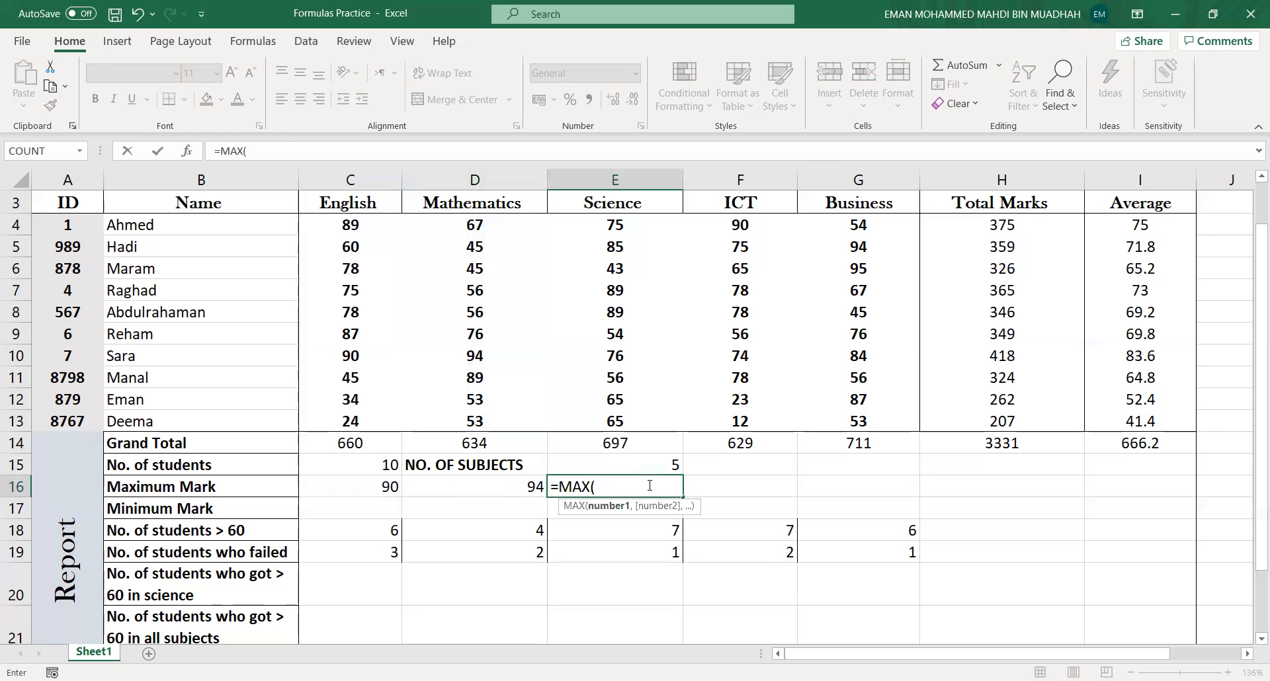
pyautogui.write('E4:')
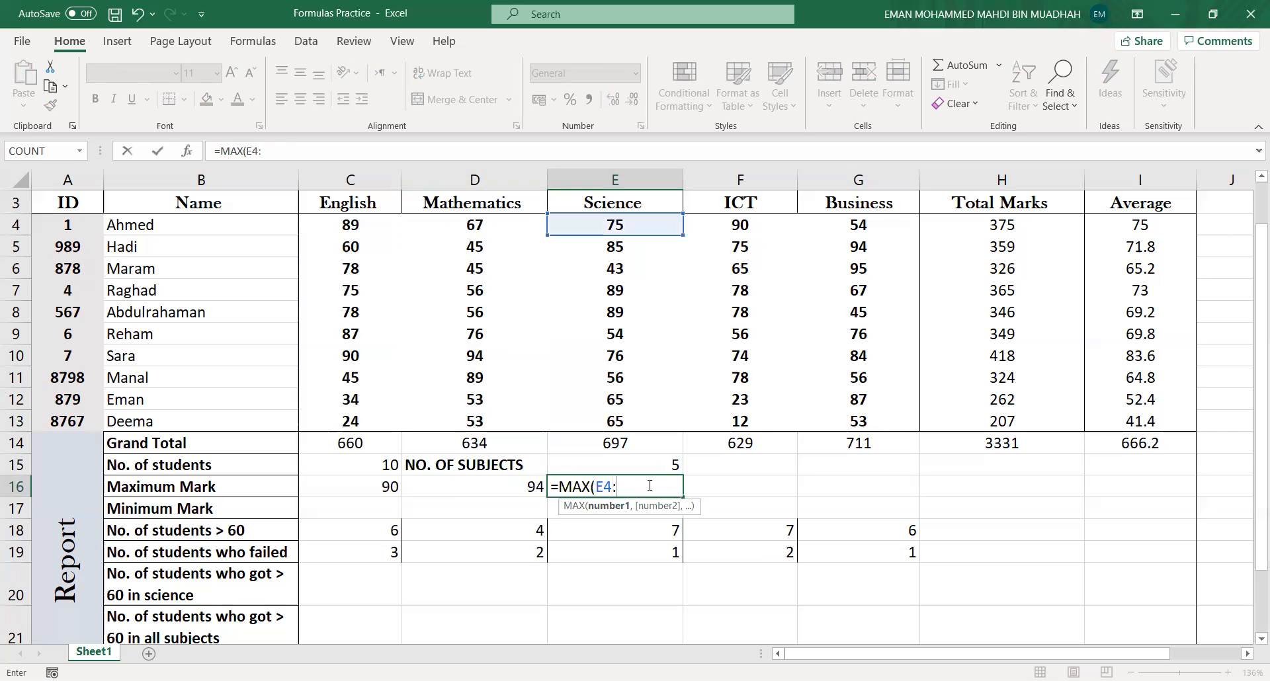
pyautogui.write('E13')
pyautogui.press('Return')
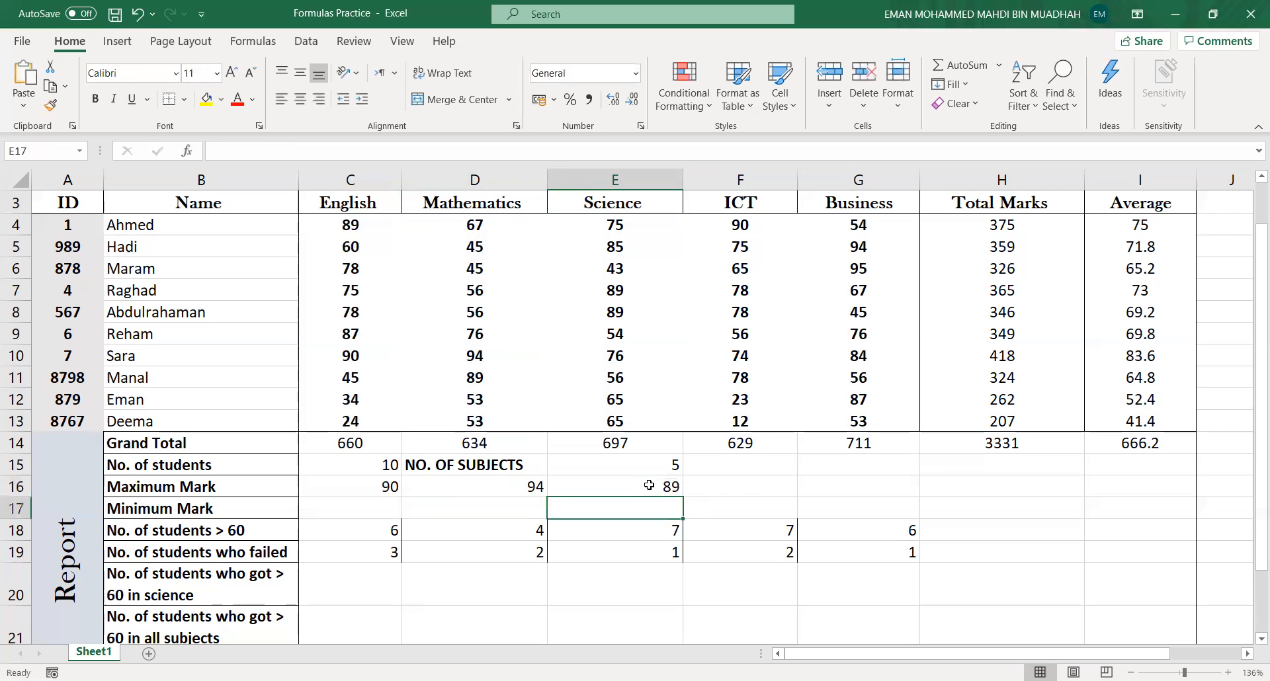
# - Enter =MAX(F4:F13) in cell F16 for ICT and fill it into G16 for Business
pyautogui.click(745, 486)
pyautogui.write('=')
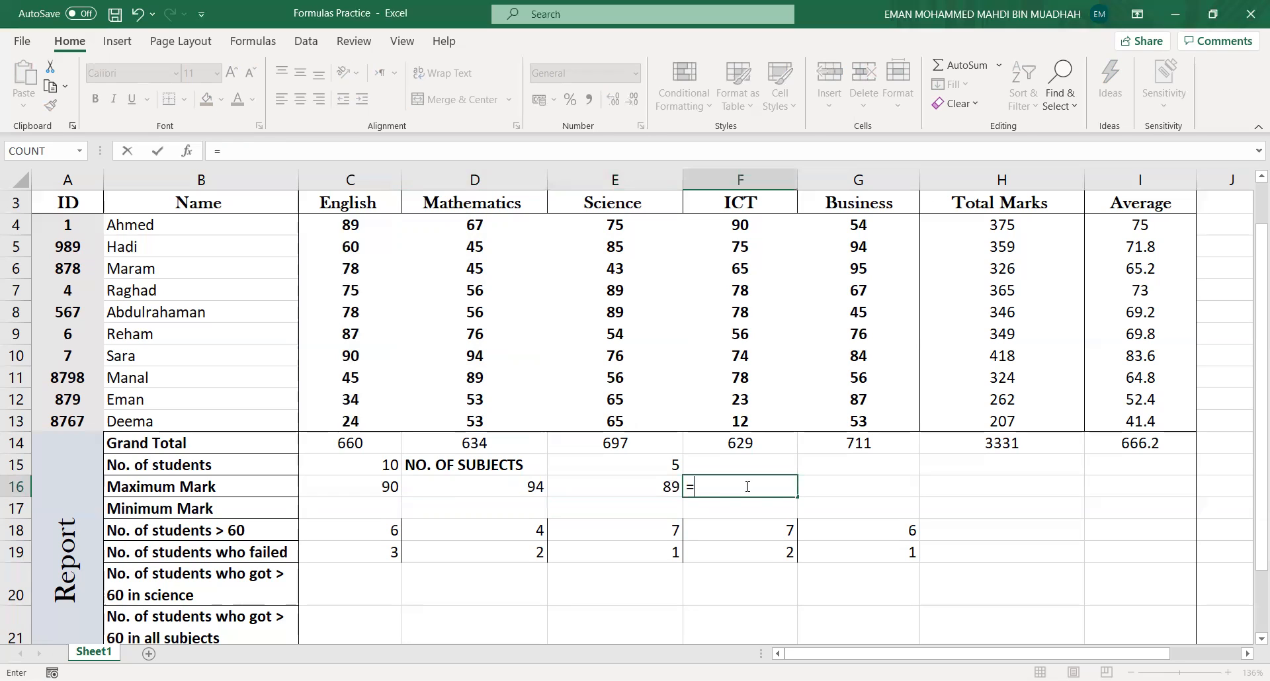
pyautogui.write('MAX(')
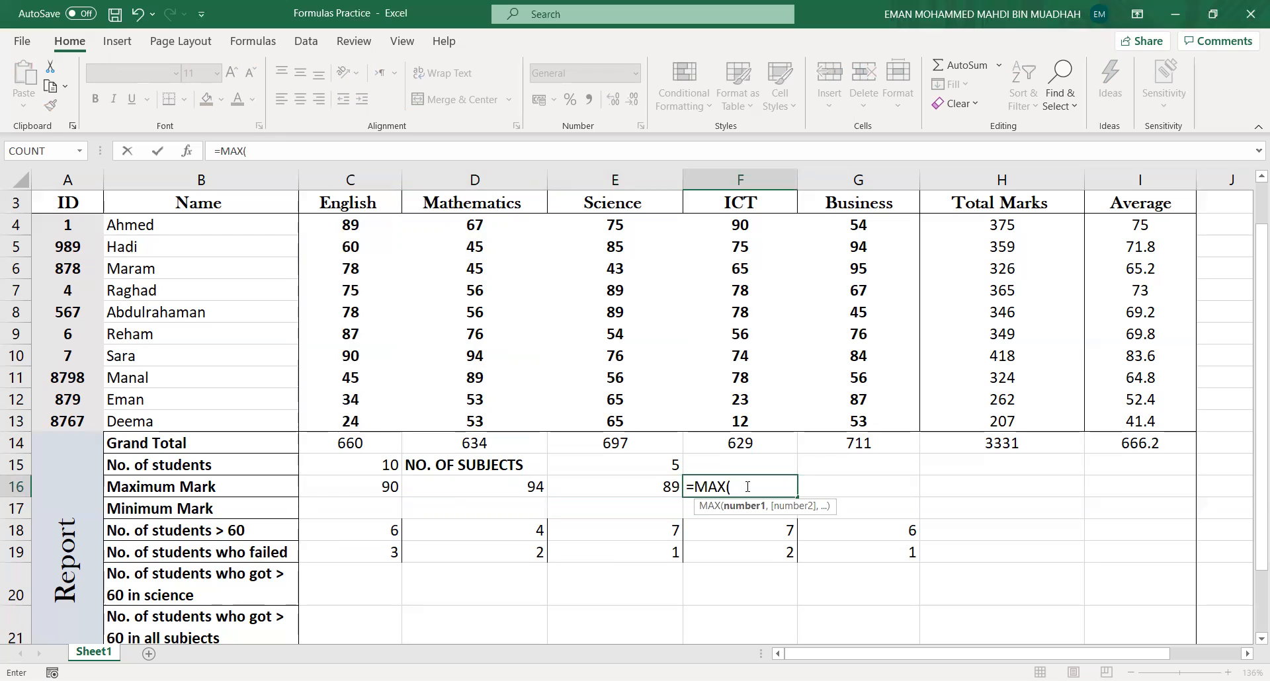
pyautogui.write('F4')
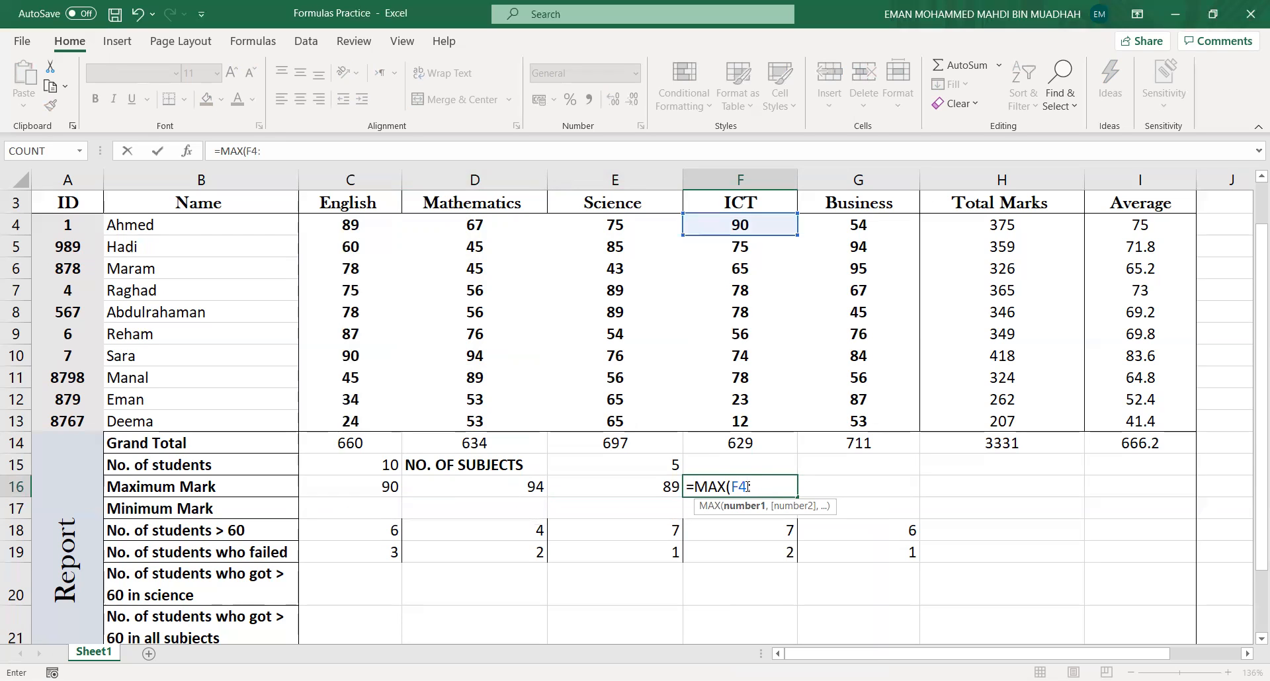
pyautogui.write(':F13)')
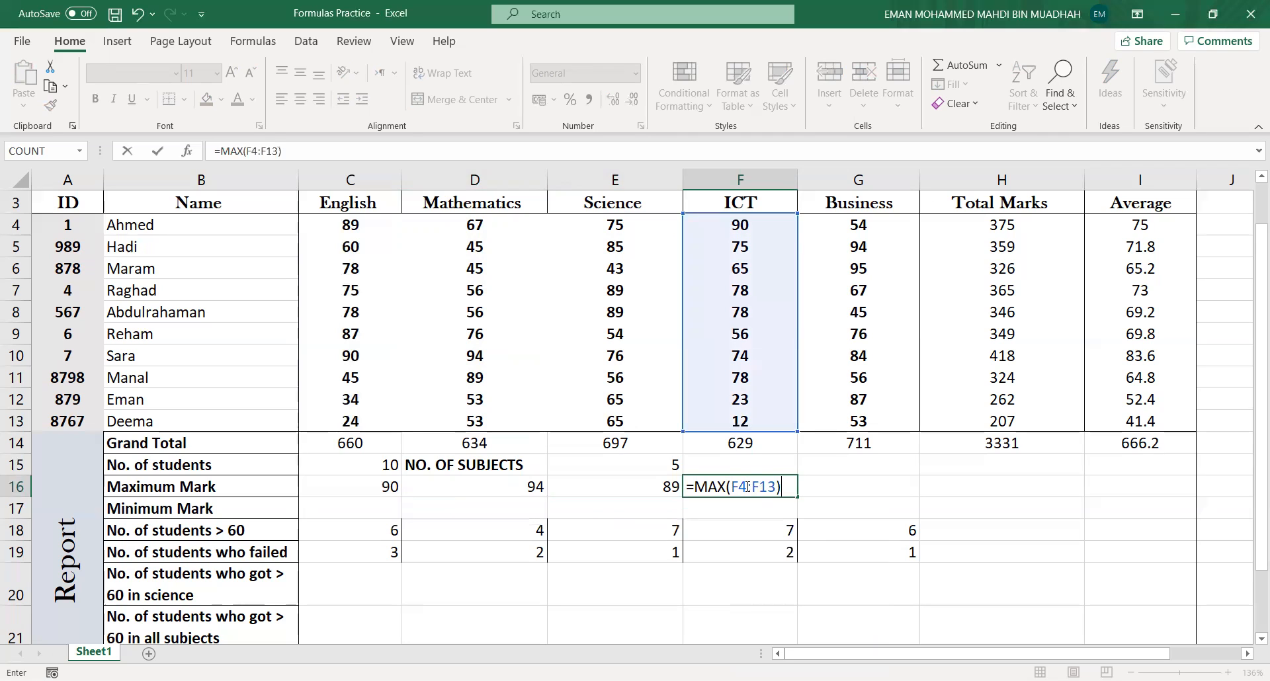
pyautogui.press('Return')
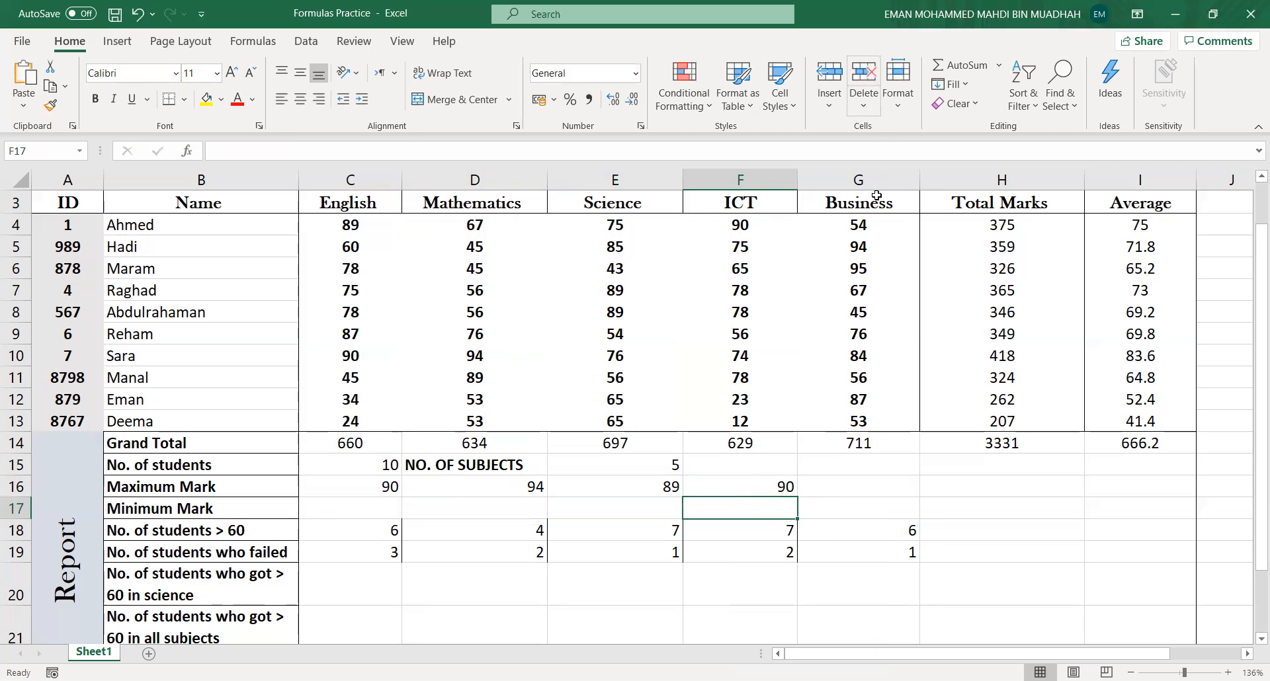
pyautogui.click(792, 492)
pyautogui.moveTo(796, 495)
pyautogui.mouseDown()
pyautogui.moveTo(873, 492)
pyautogui.moveTo(814, 498)
pyautogui.mouseUp()
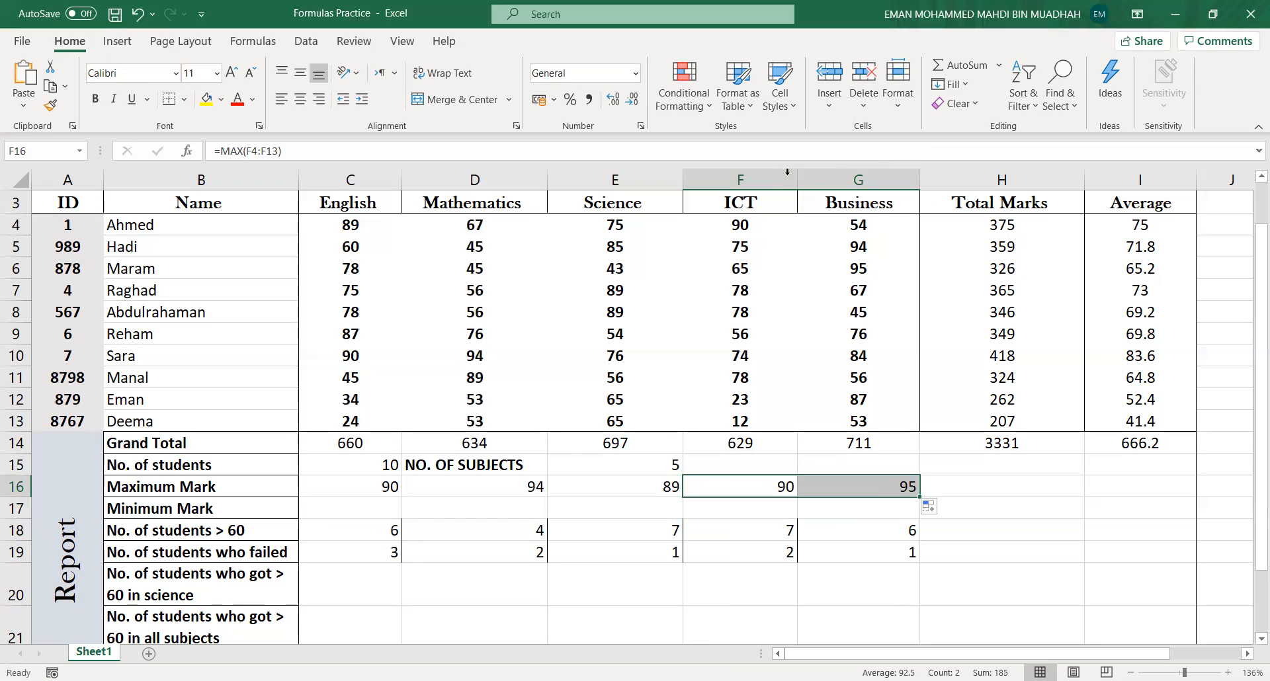
# - Enter =MIN(C4:C13) in cell C17 for the lowest English mark and fill it across to G17
pyautogui.click(365, 507)
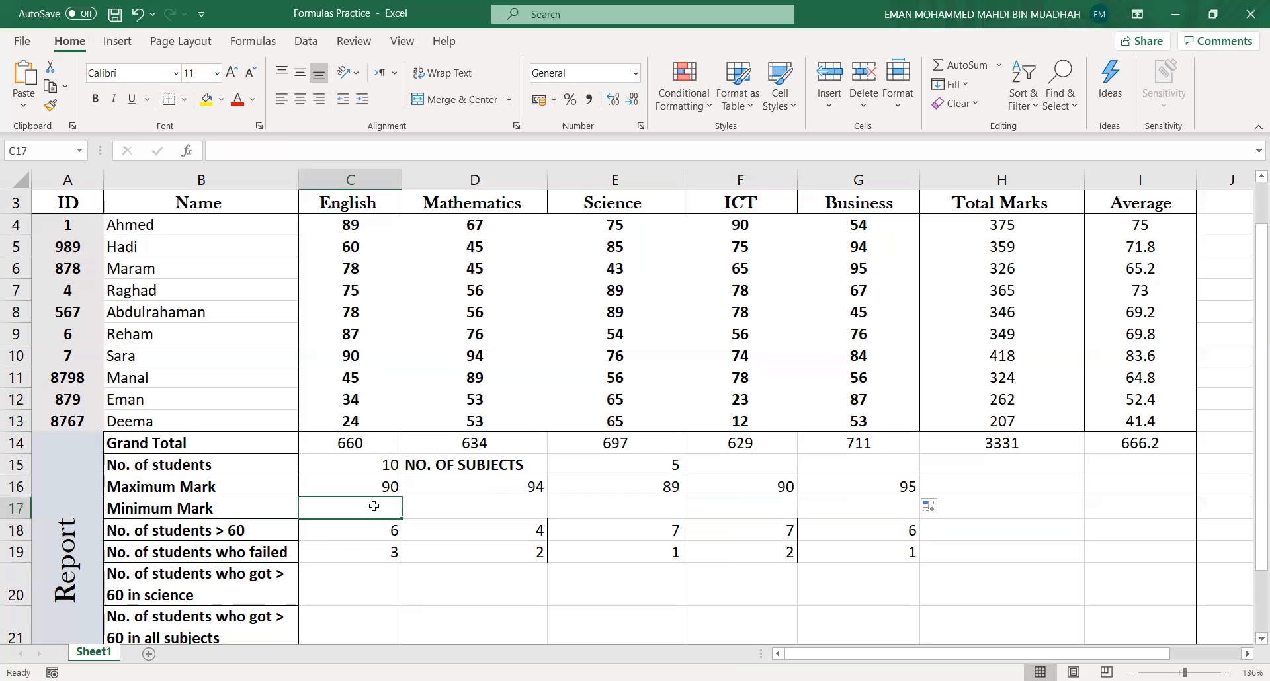
pyautogui.write('=')
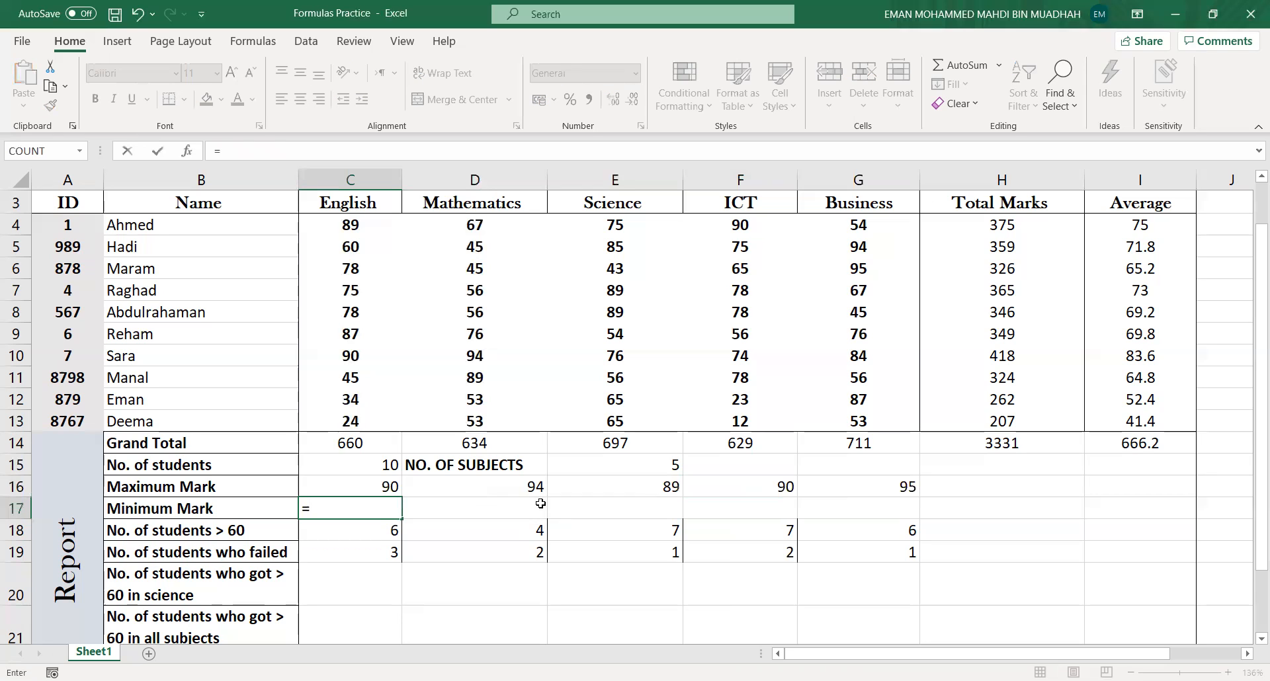
pyautogui.write('MIN')
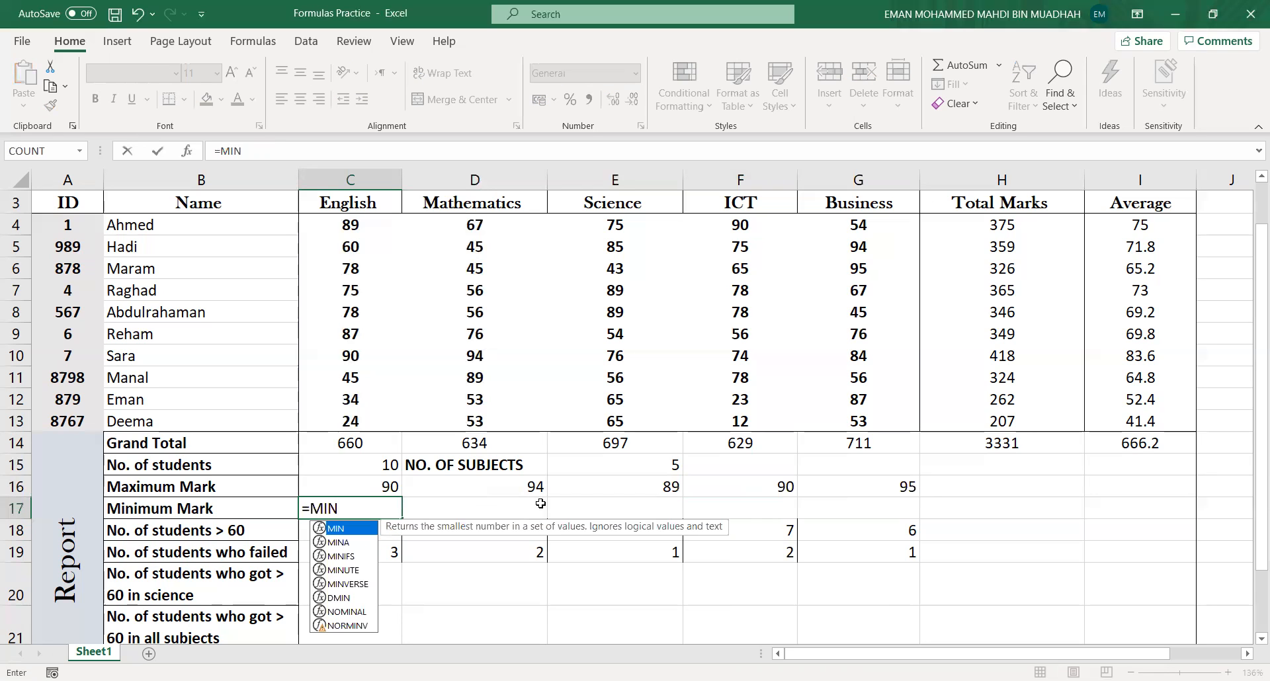
pyautogui.write('(')
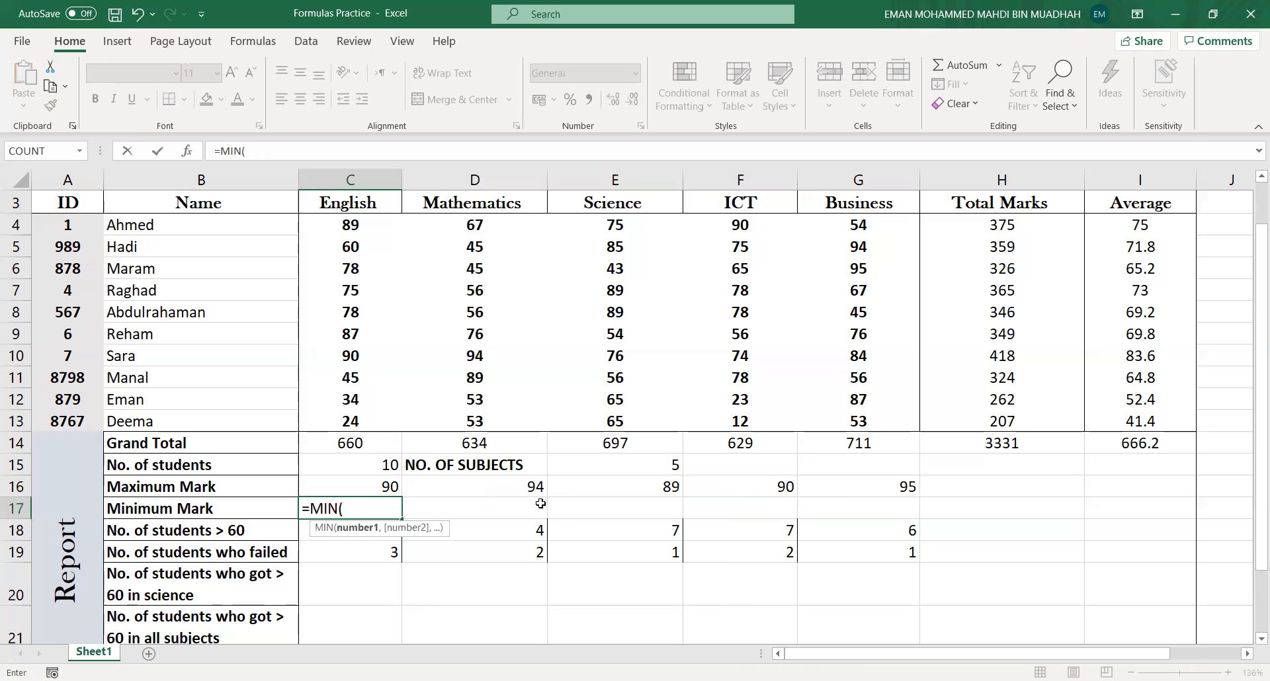
pyautogui.write('C4:C13)')
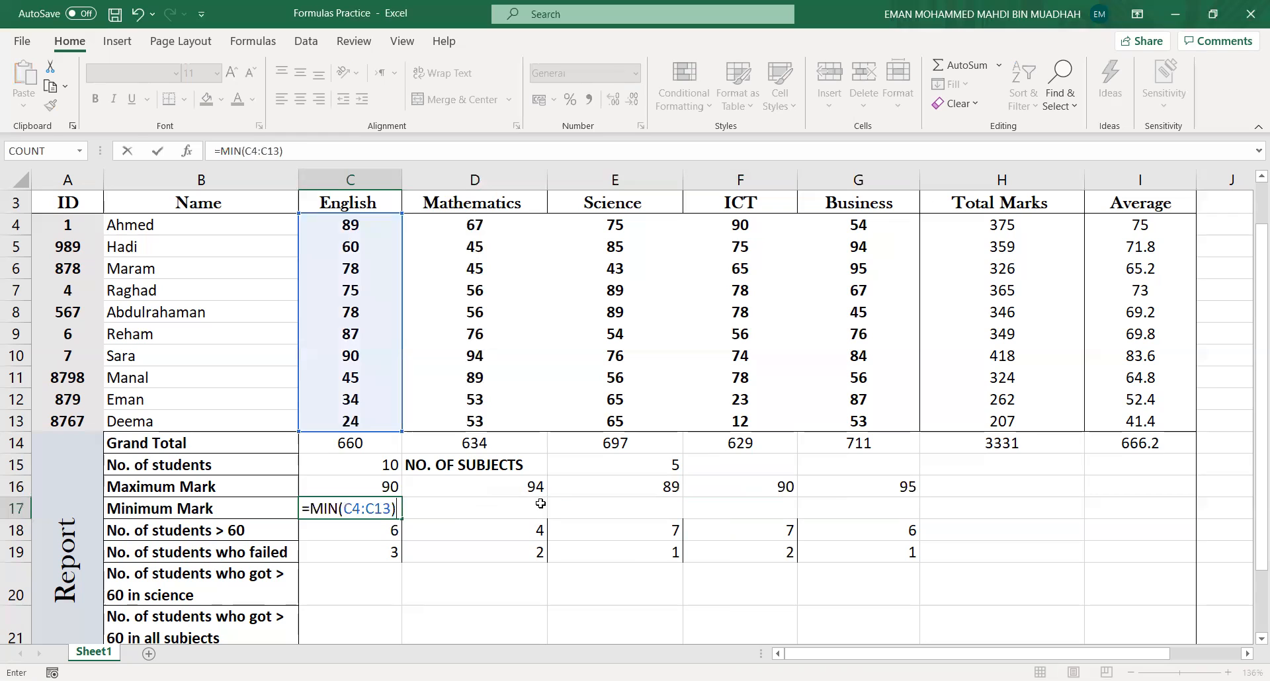
pyautogui.press('Return')
pyautogui.click(393, 511)
pyautogui.moveTo(402, 519); pyautogui.dragTo(916, 522)
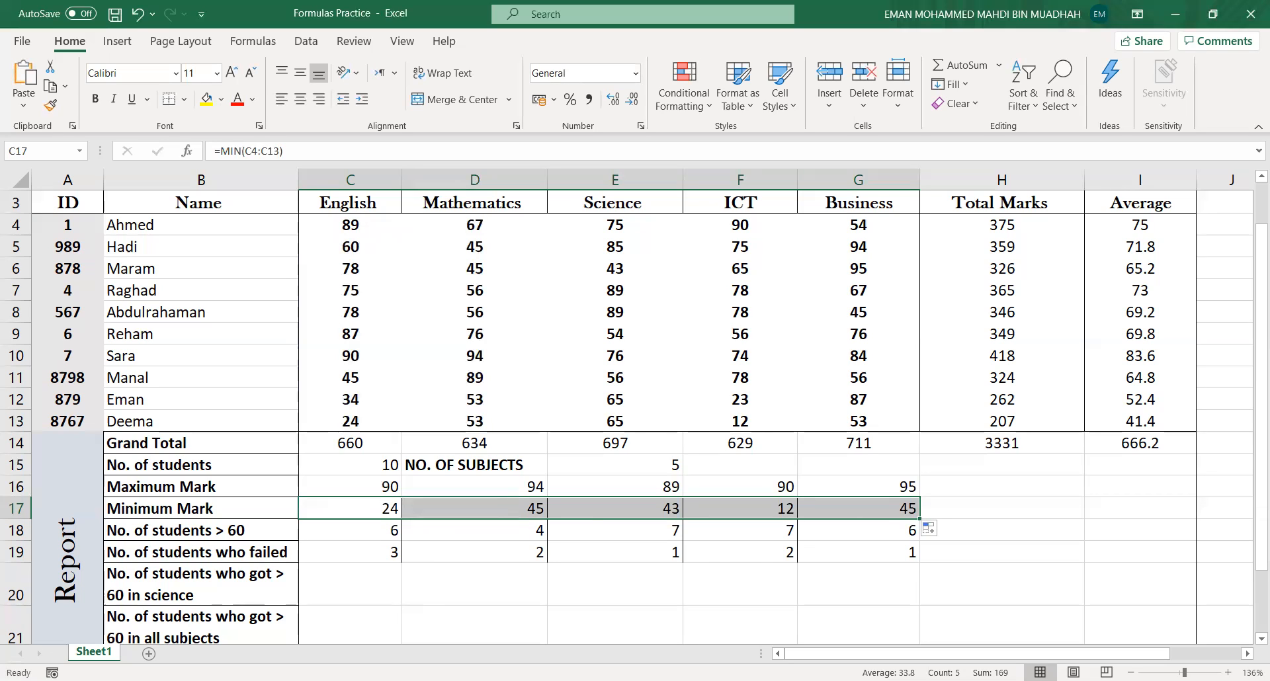
# - Extend the Maximum Mark and Minimum Mark formulas from the Business column into the Total Marks and Average columns
pyautogui.click(972, 509)
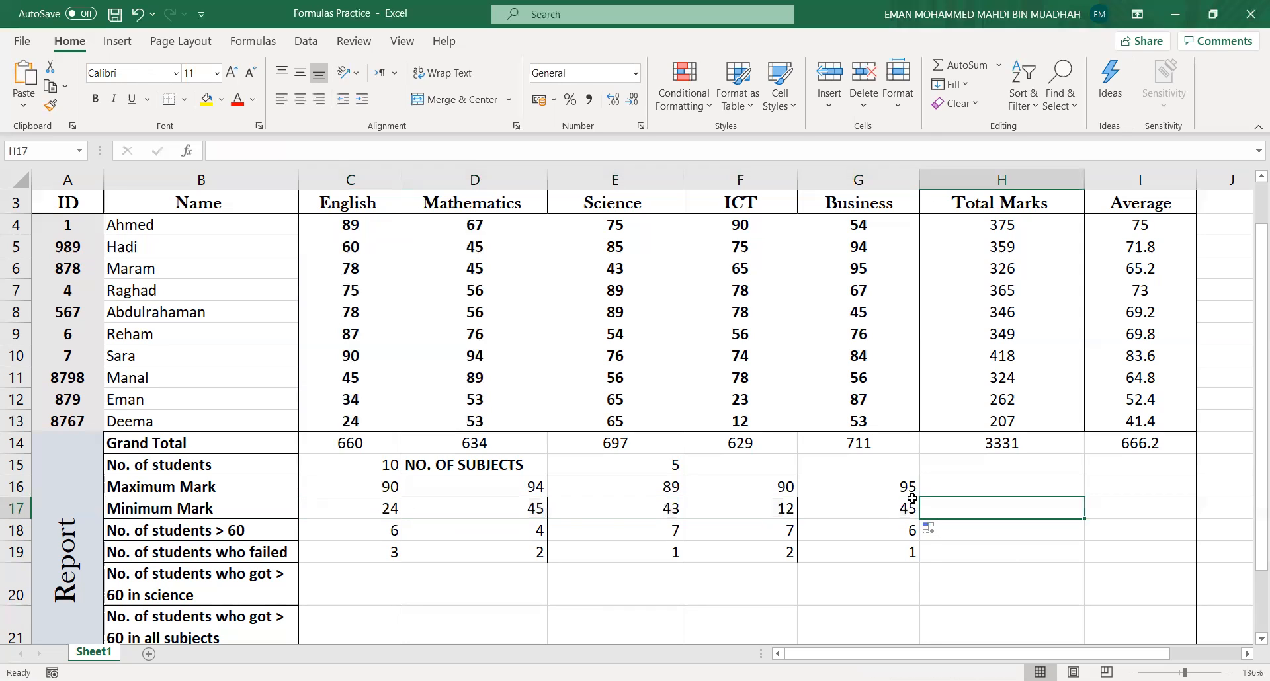
pyautogui.click(913, 491)
pyautogui.moveTo(919, 496); pyautogui.dragTo(1156, 497)
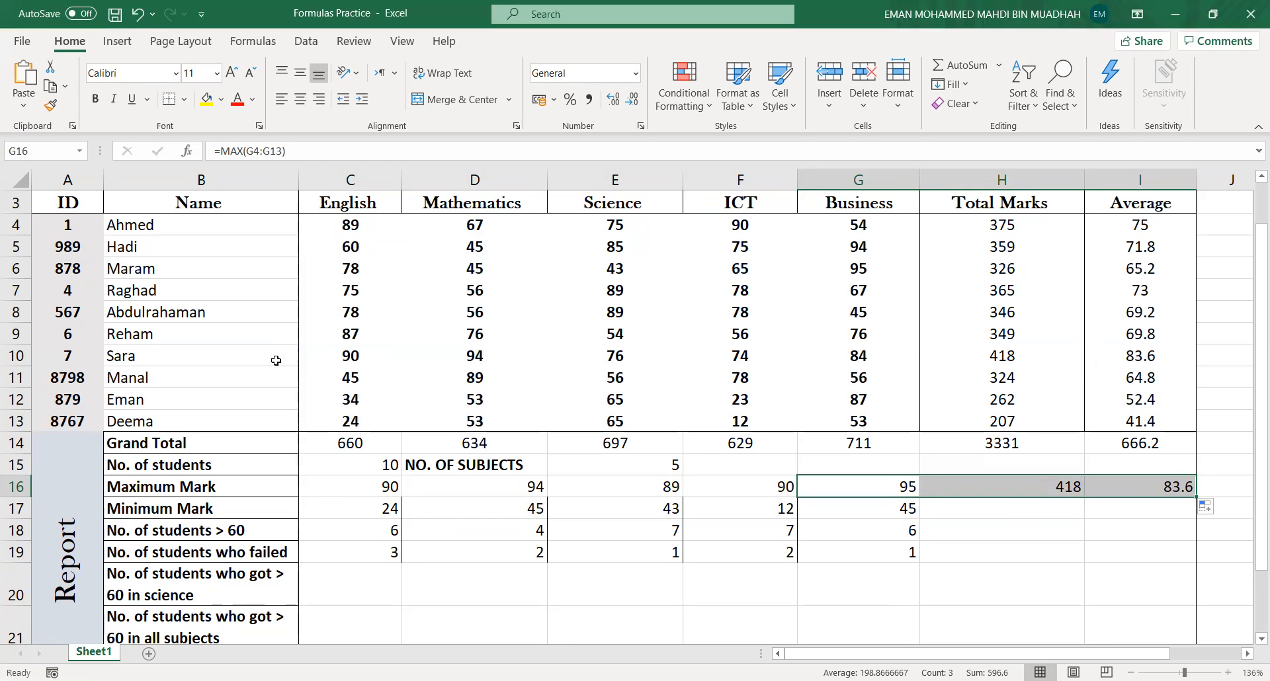
pyautogui.click(900, 516)
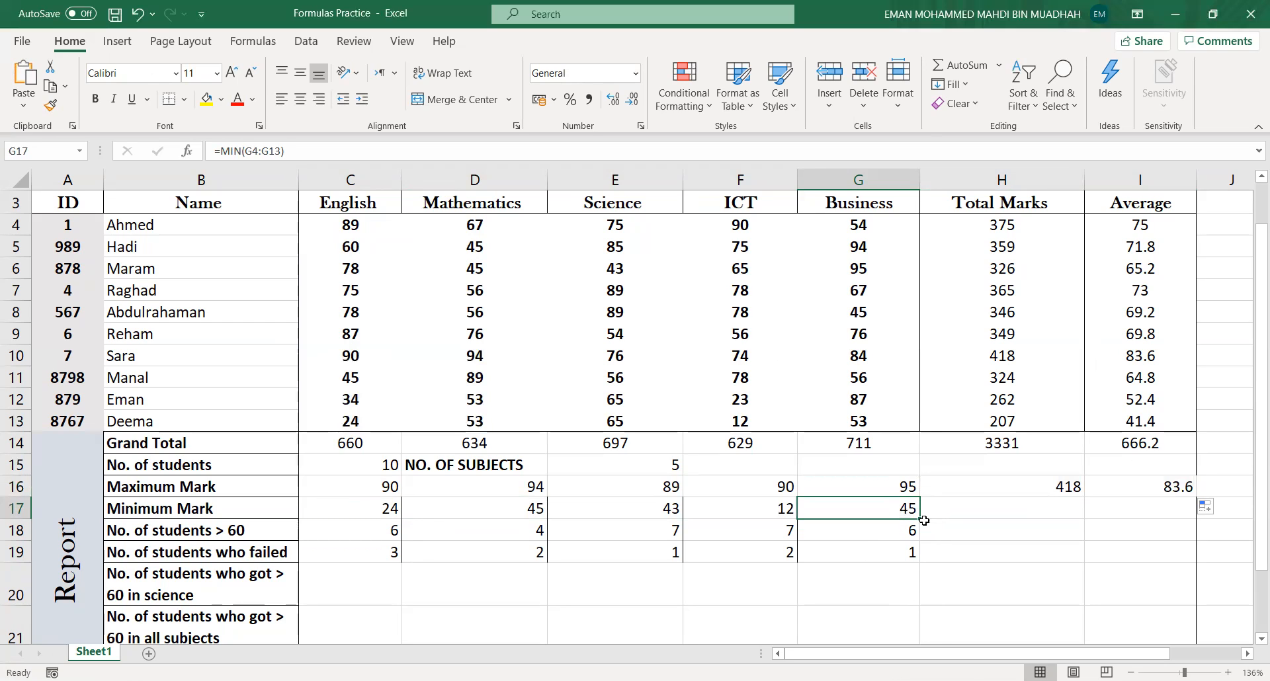
pyautogui.moveTo(919, 519); pyautogui.dragTo(1167, 516)
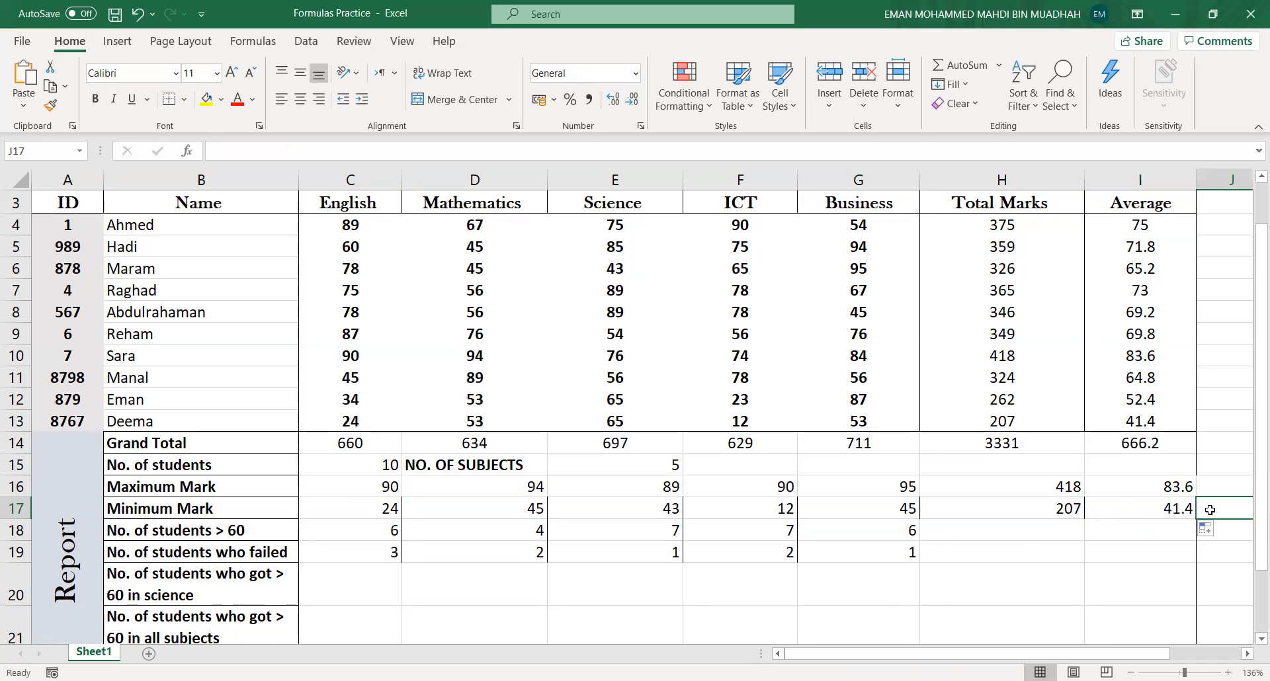
# - Highlight the highest and lowest averages in I10 and I13 with a yellow fill and save the workbook
pyautogui.click(1162, 508)
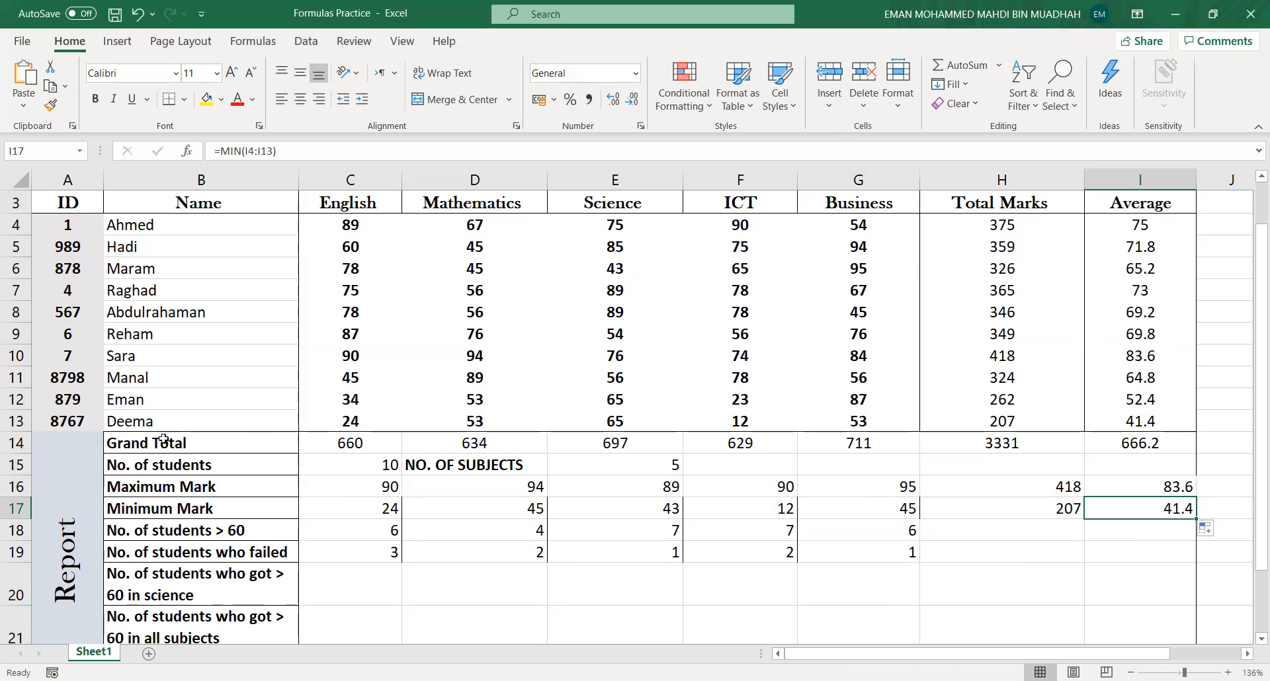
pyautogui.click(1164, 490)
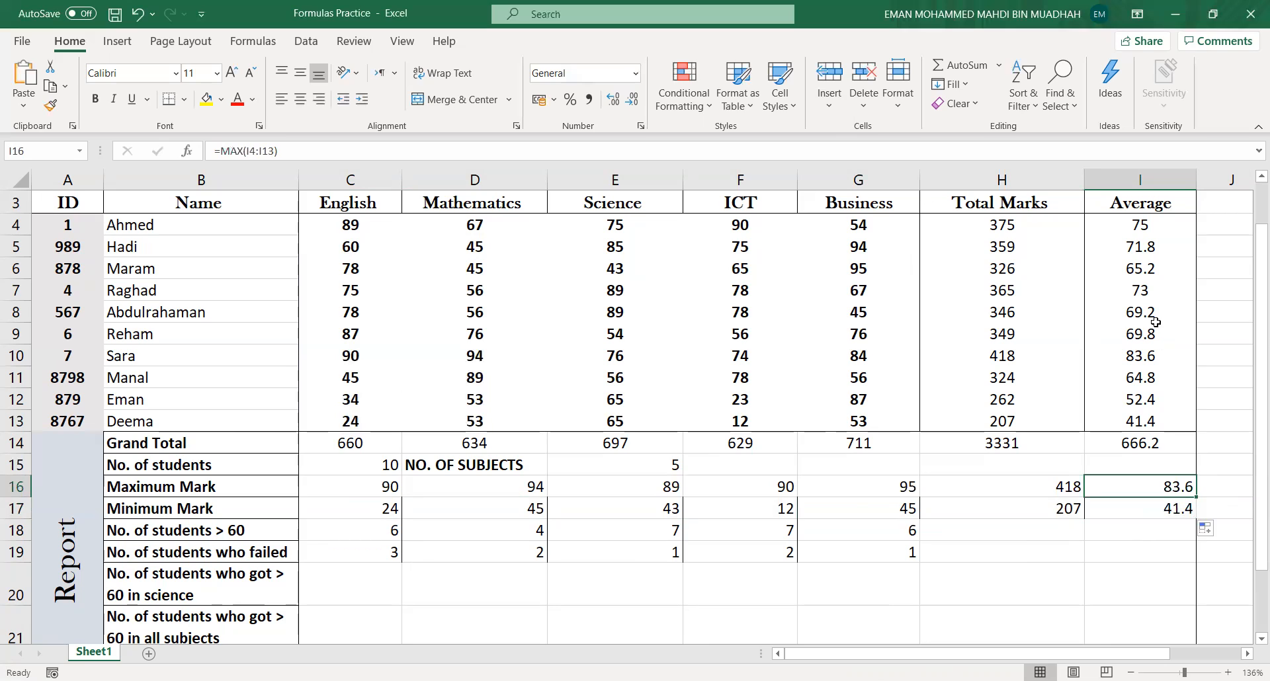
pyautogui.click(1151, 357)
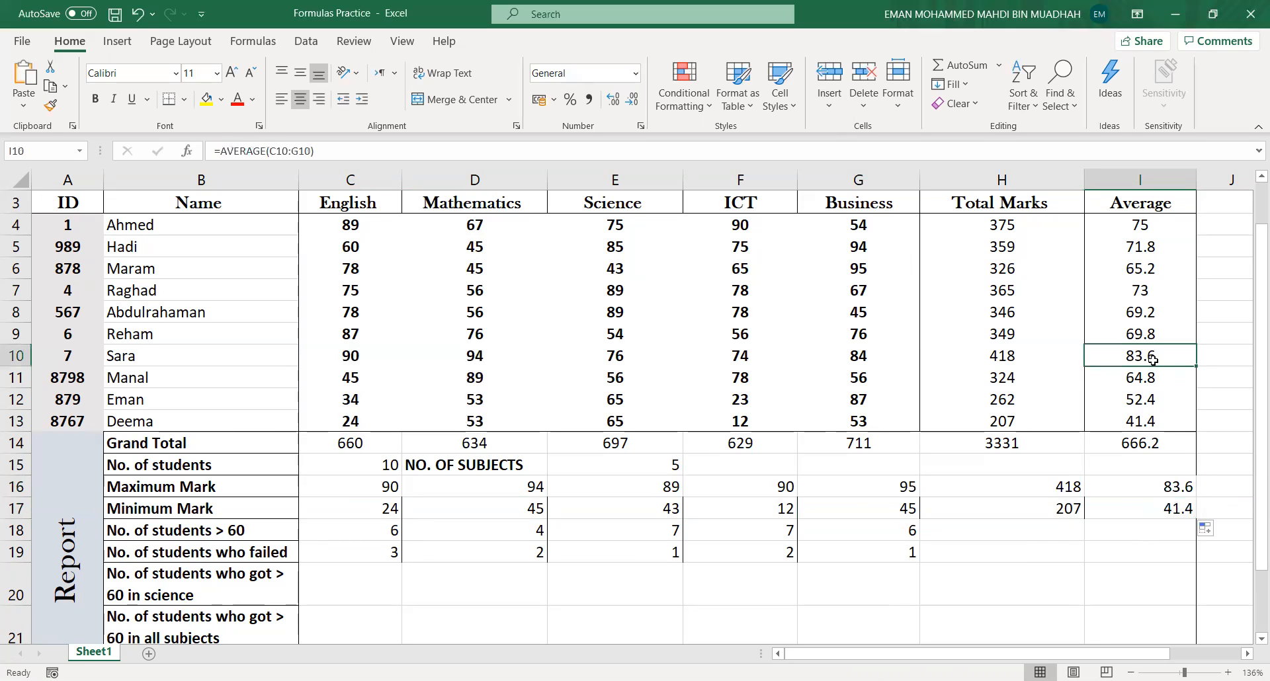
pyautogui.click(206, 99)
pyautogui.click(1129, 418)
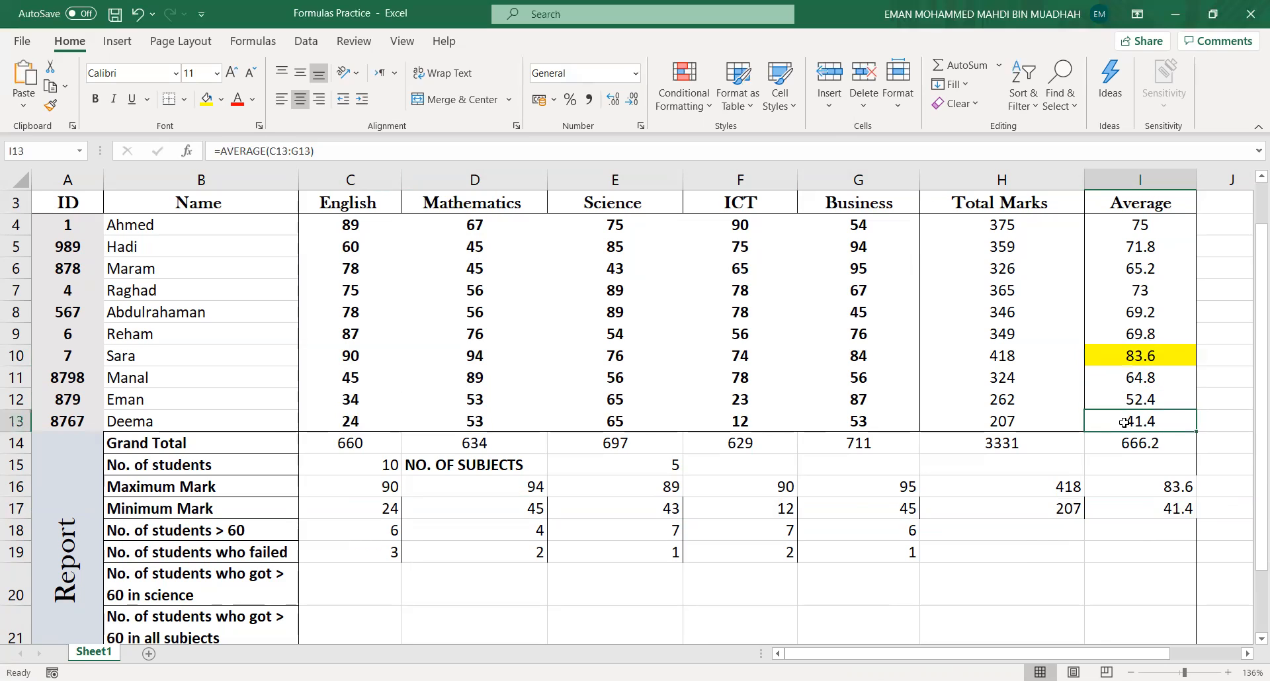
pyautogui.click(210, 102)
pyautogui.click(1160, 520)
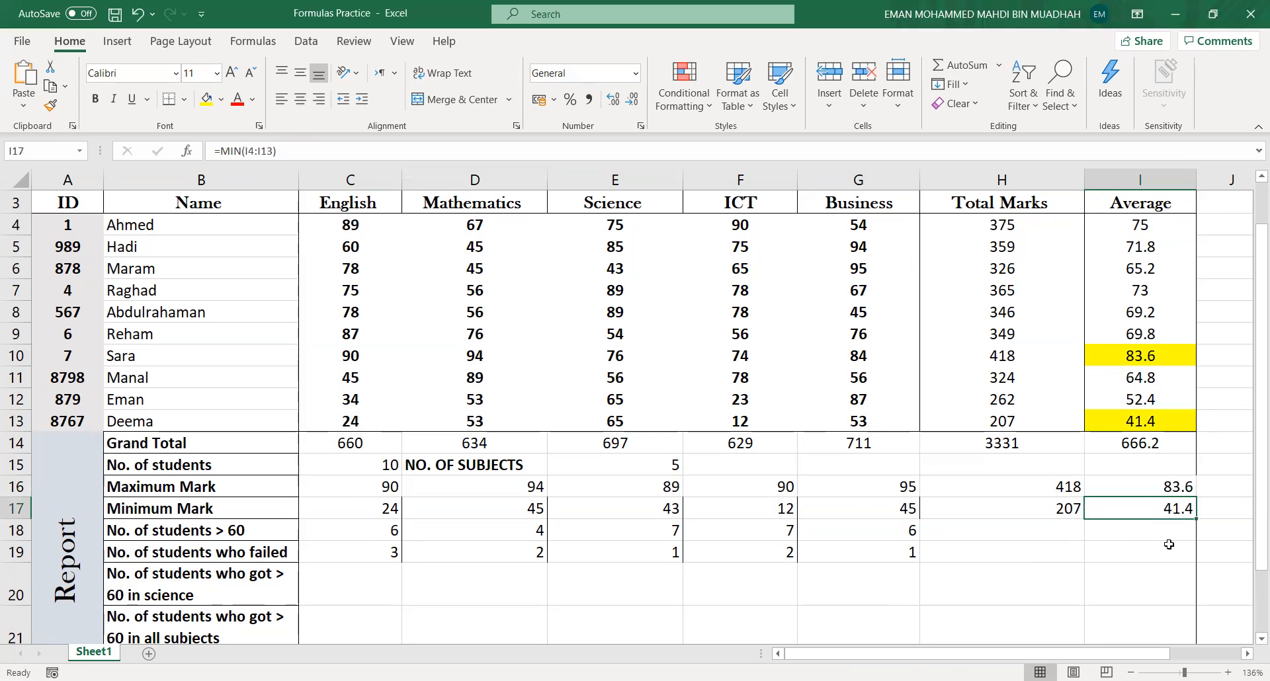
pyautogui.hotkey('ctrl', 's')
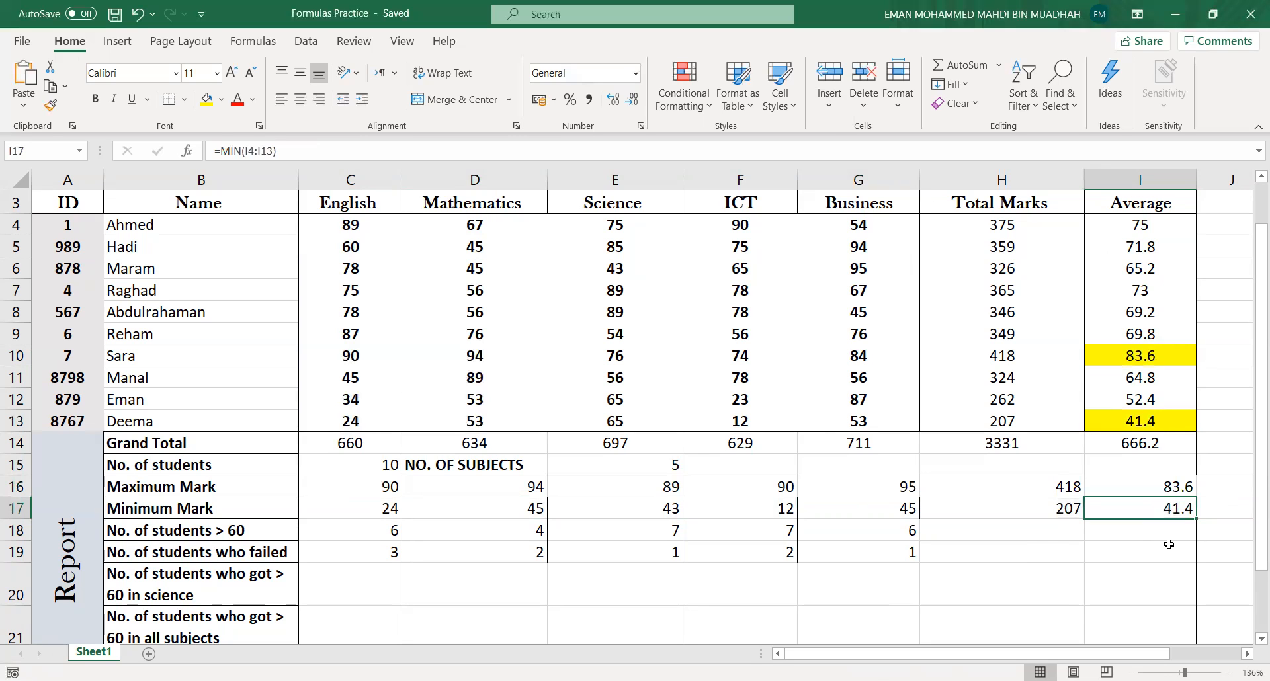
pyautogui.scroll(-2, 884, 567)
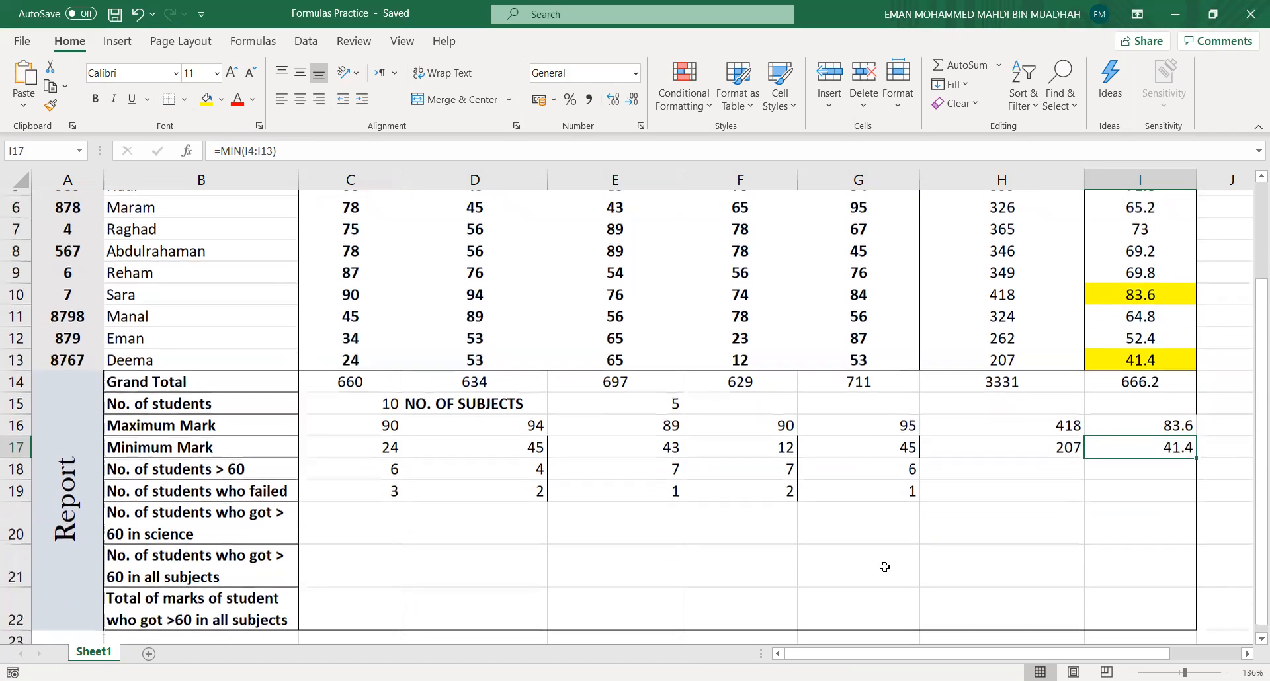
pyautogui.scroll(-1, 884, 566)
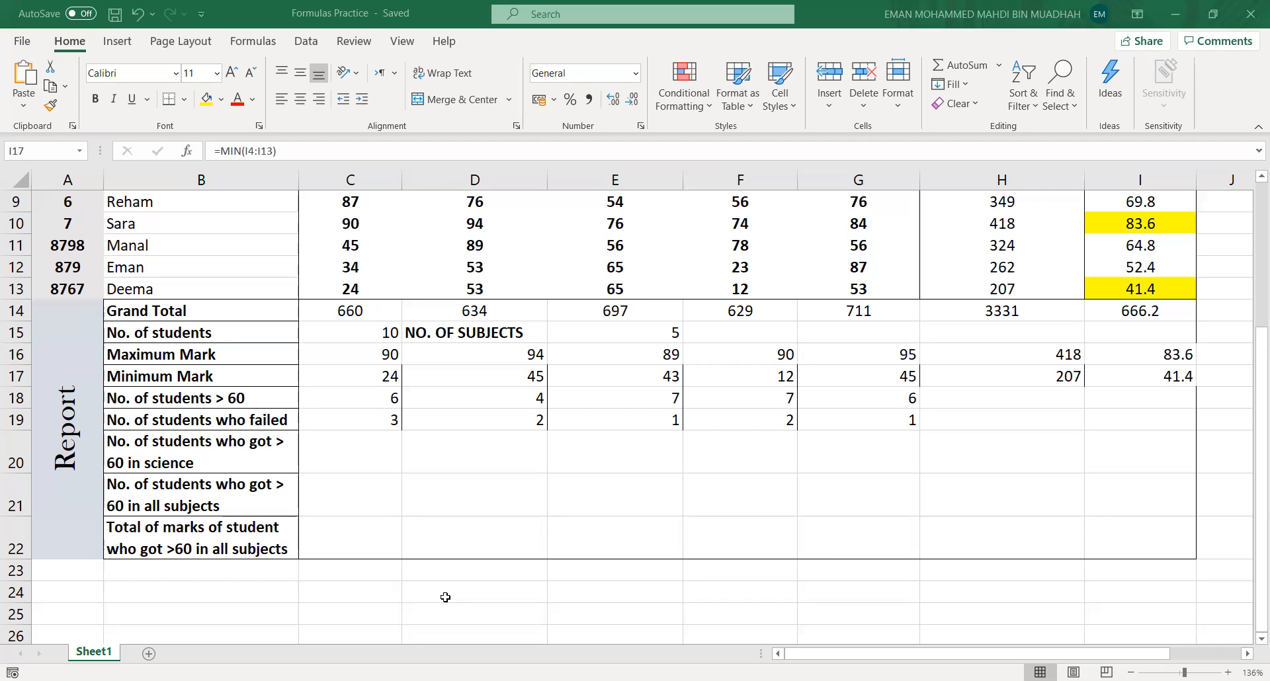
pyautogui.click(402, 454)
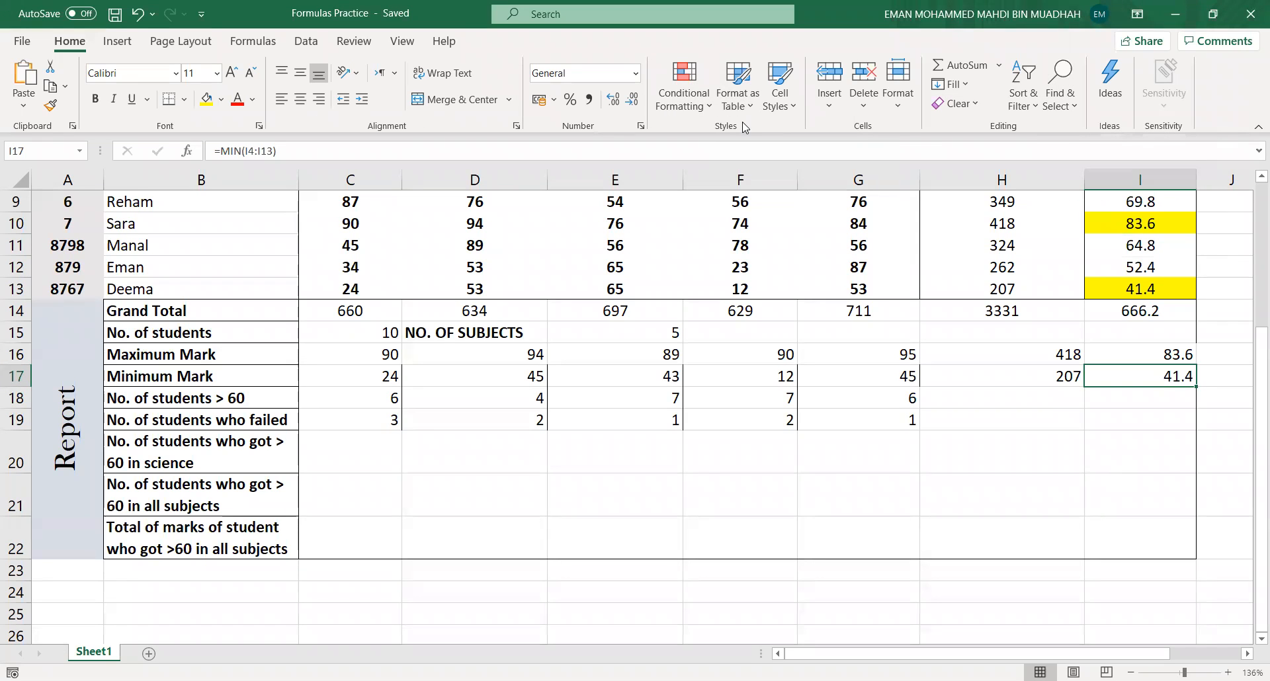
pyautogui.click(783, 109)
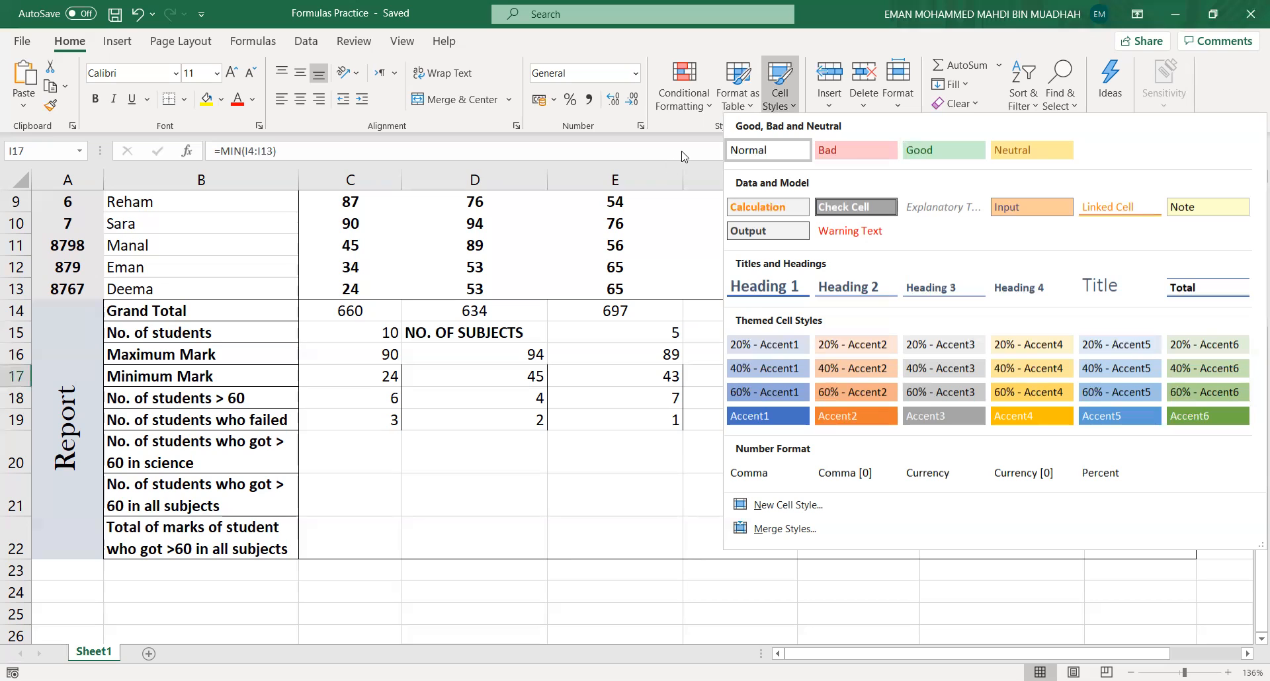
pyautogui.click(744, 110)
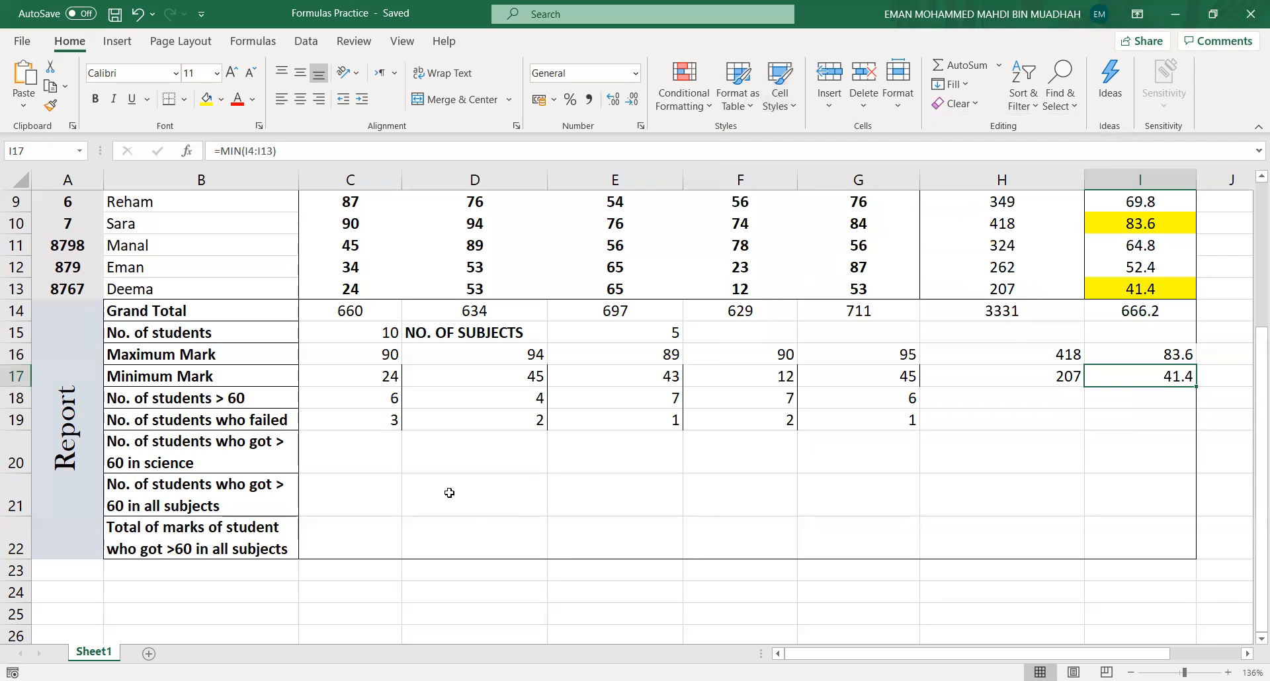
pyautogui.click(377, 417)
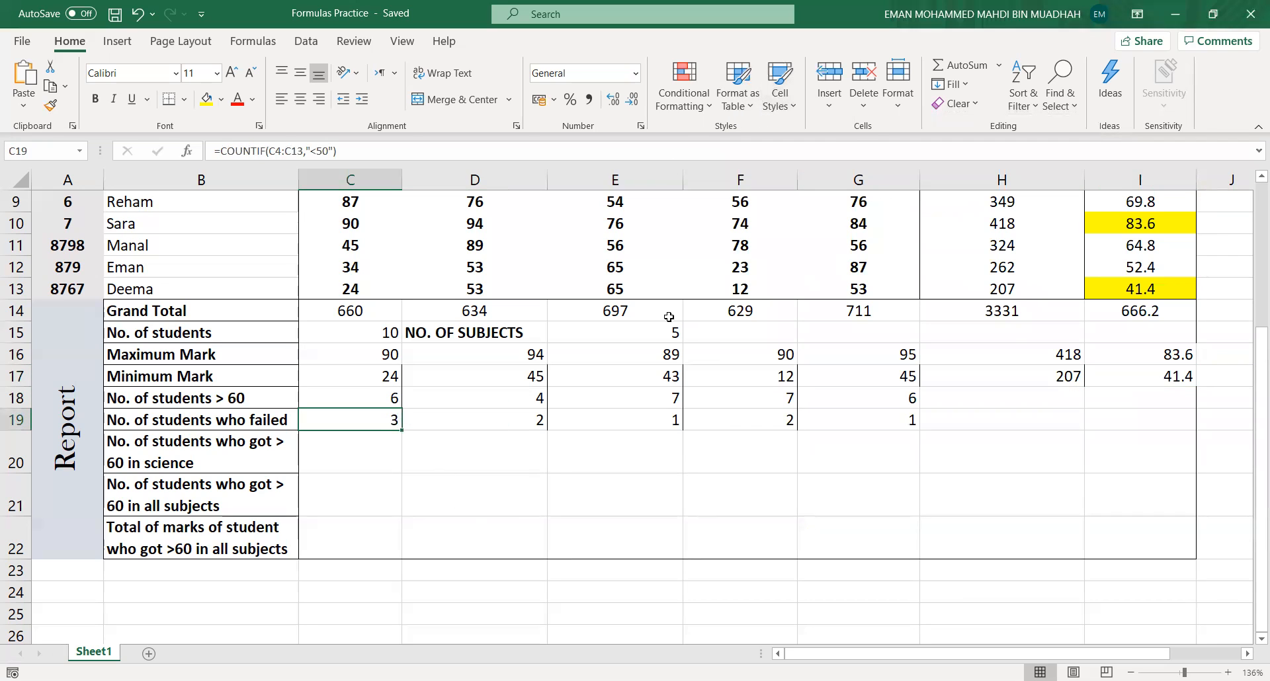
pyautogui.click(779, 99)
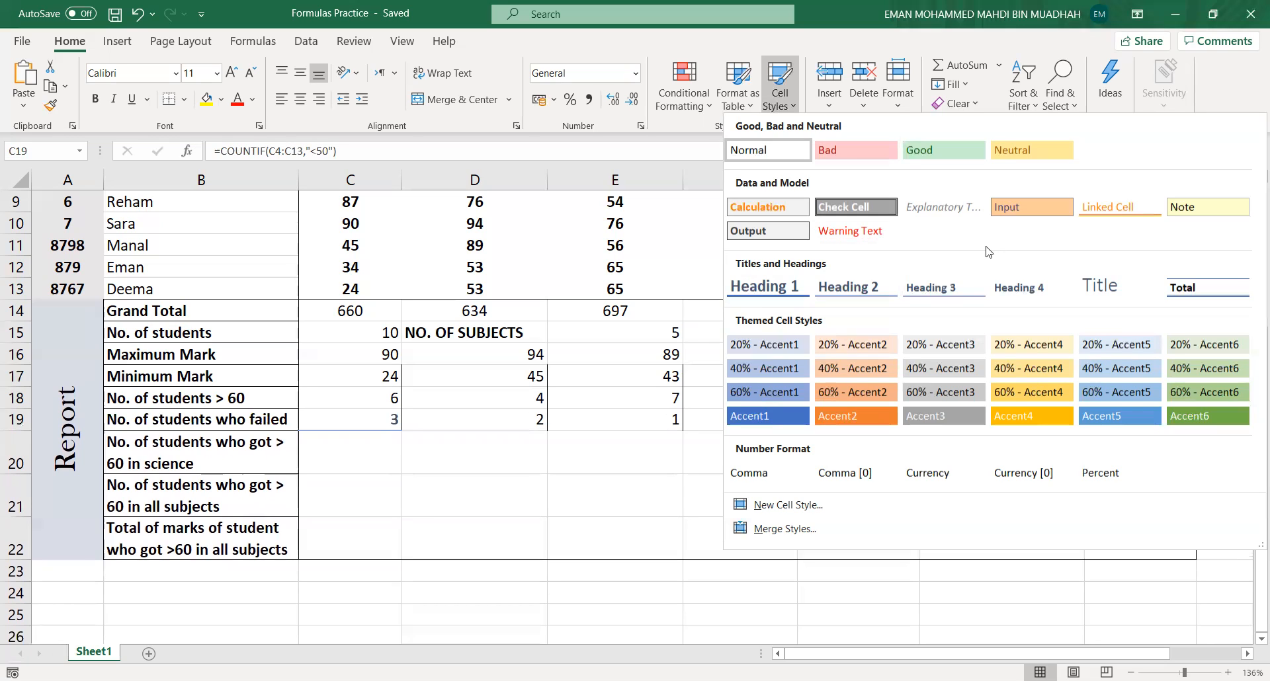
pyautogui.click(656, 460)
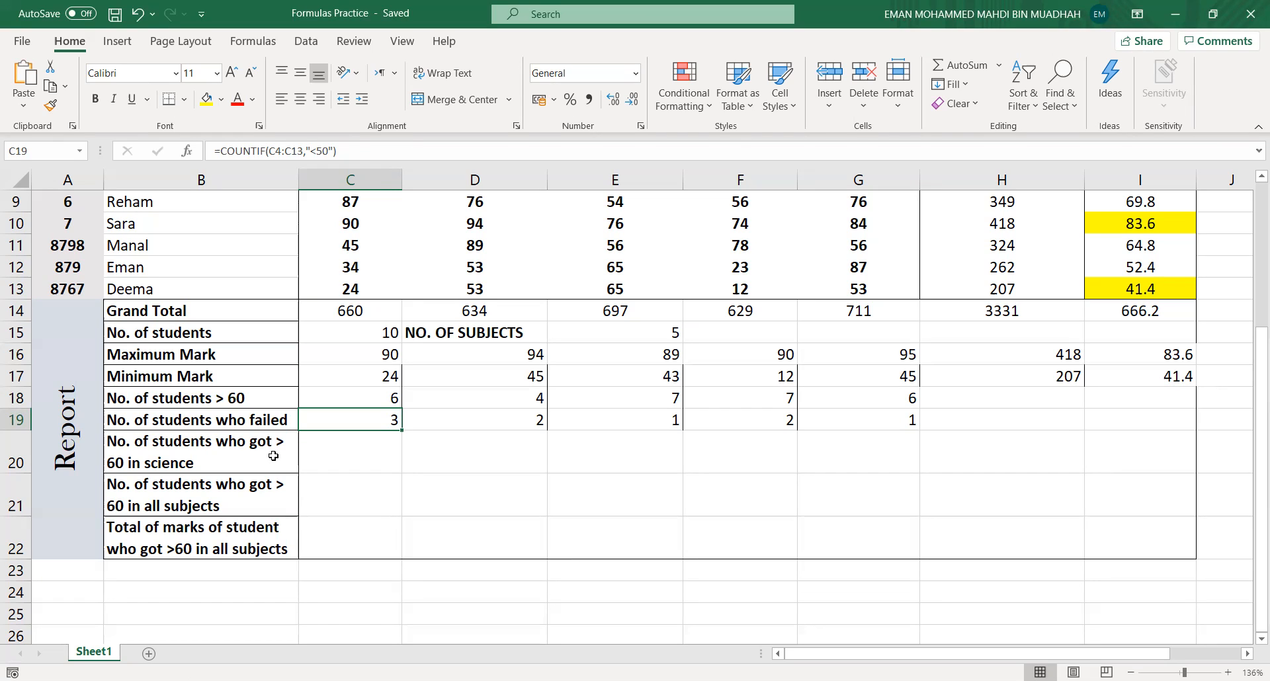
# - Check the existing COUNTIF formulas in the report rows for students above 60 and students who failed
pyautogui.click(347, 399)
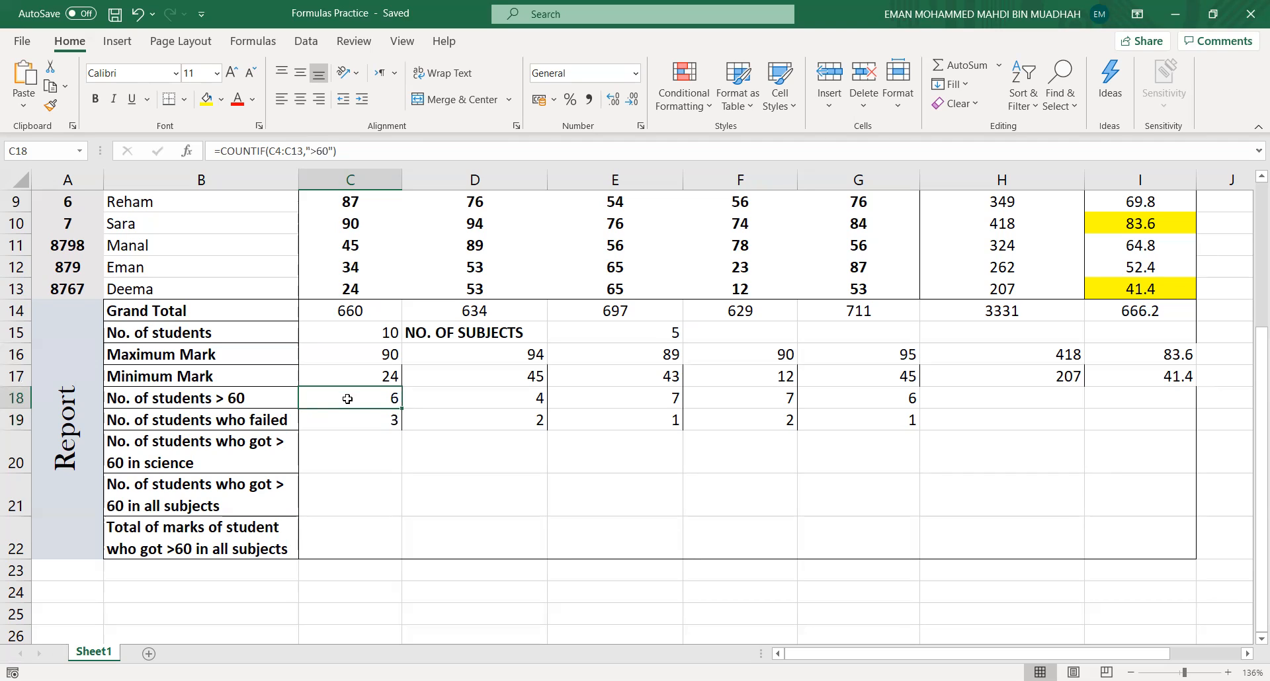
pyautogui.click(352, 441)
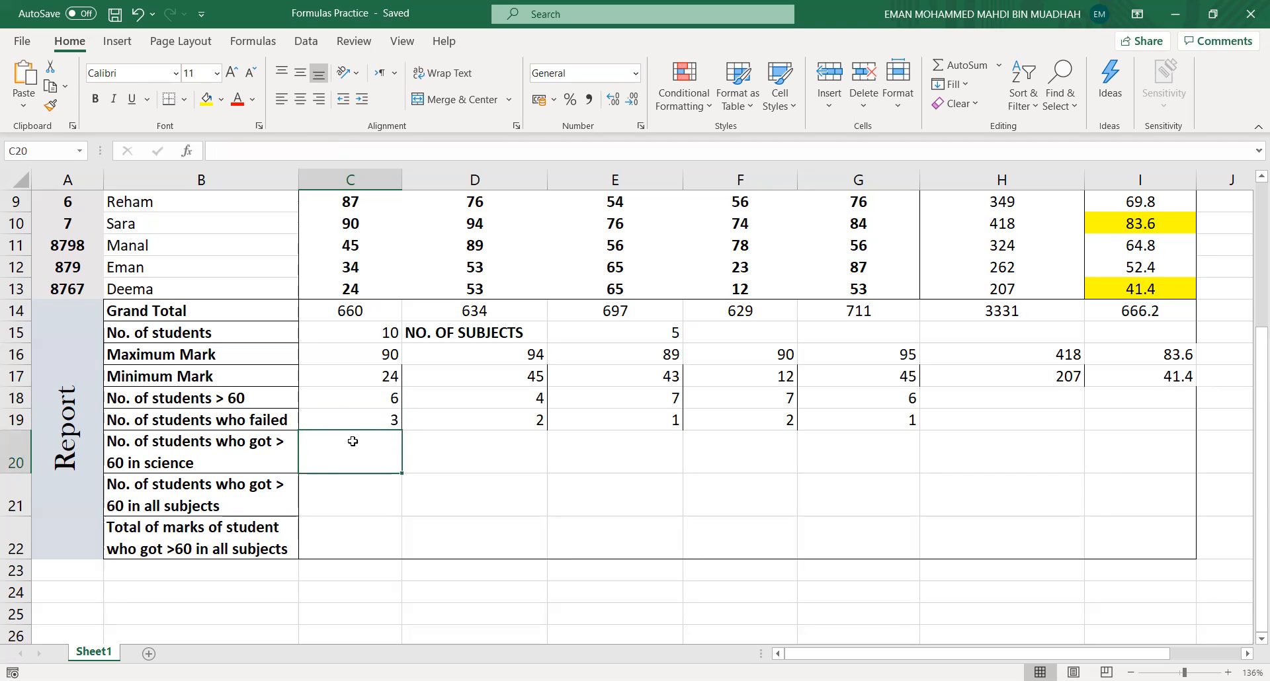
pyautogui.click(362, 400)
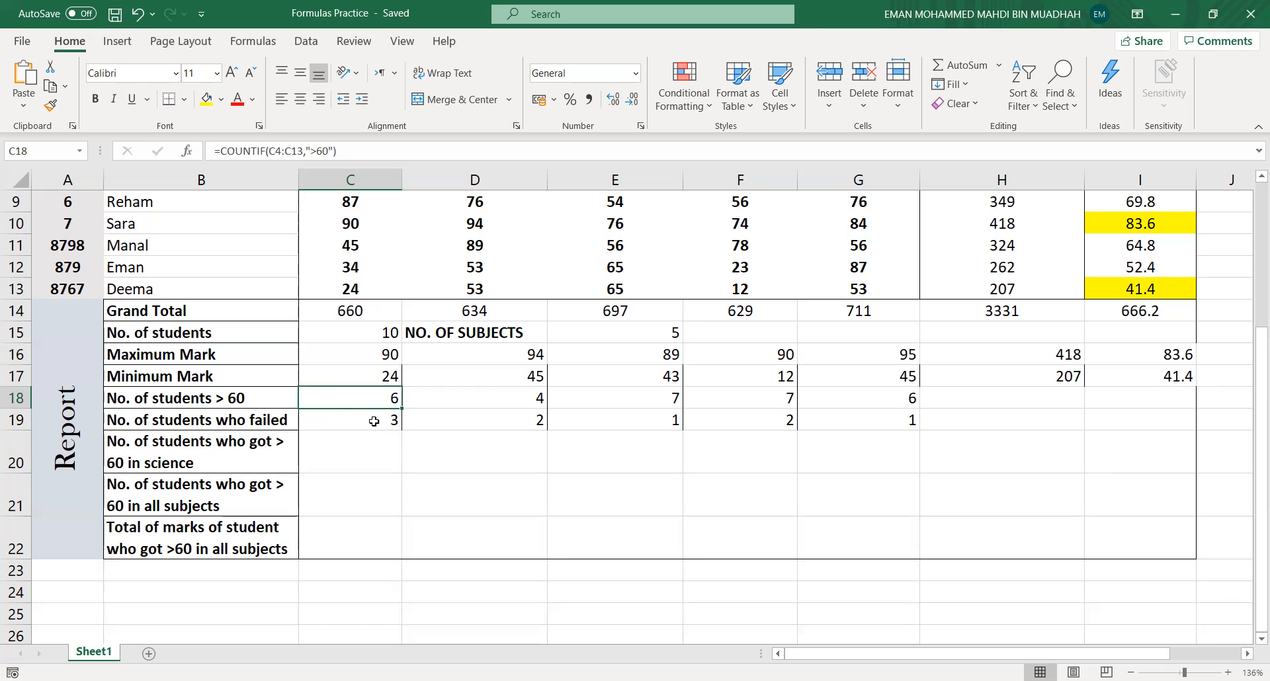
pyautogui.click(385, 457)
pyautogui.write('=')
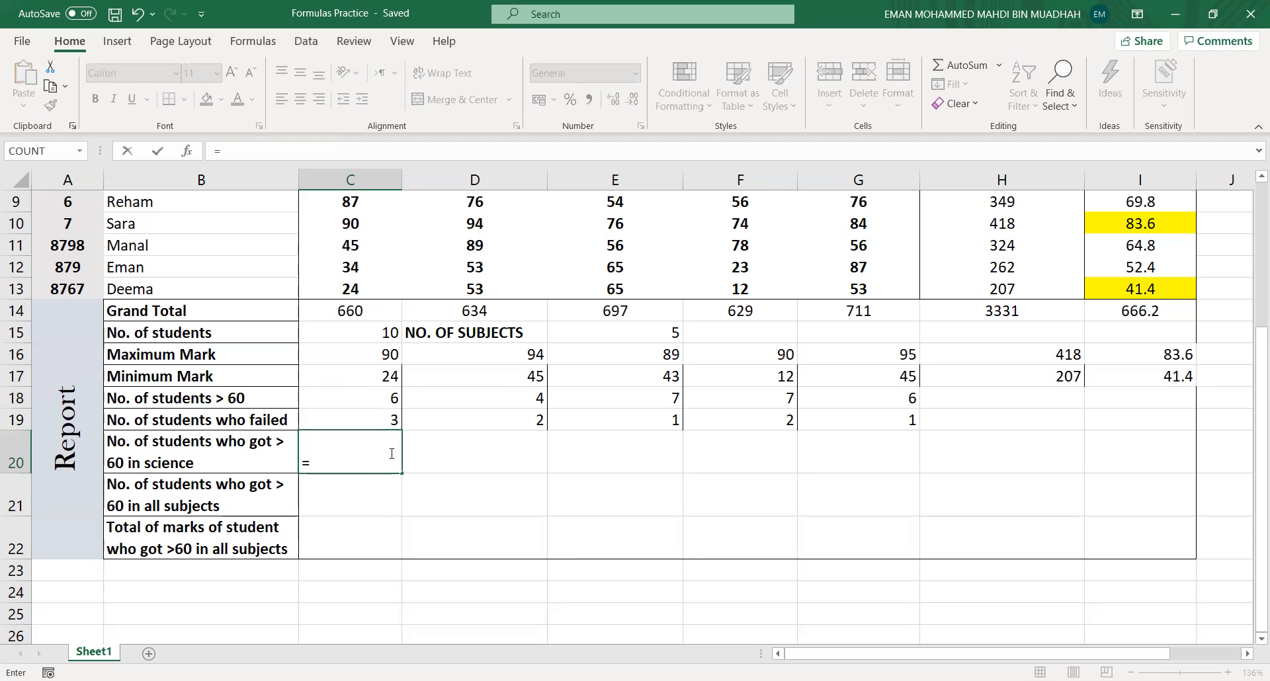
pyautogui.write('COUNTIF')
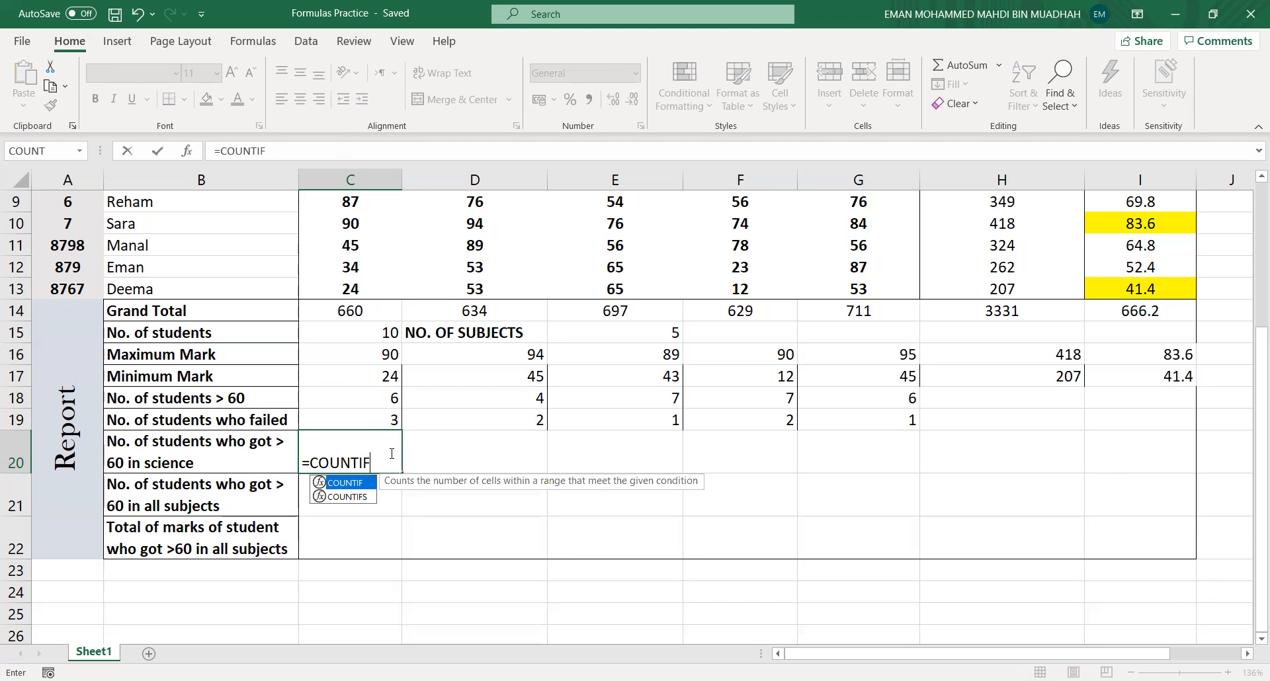
pyautogui.click(389, 457)
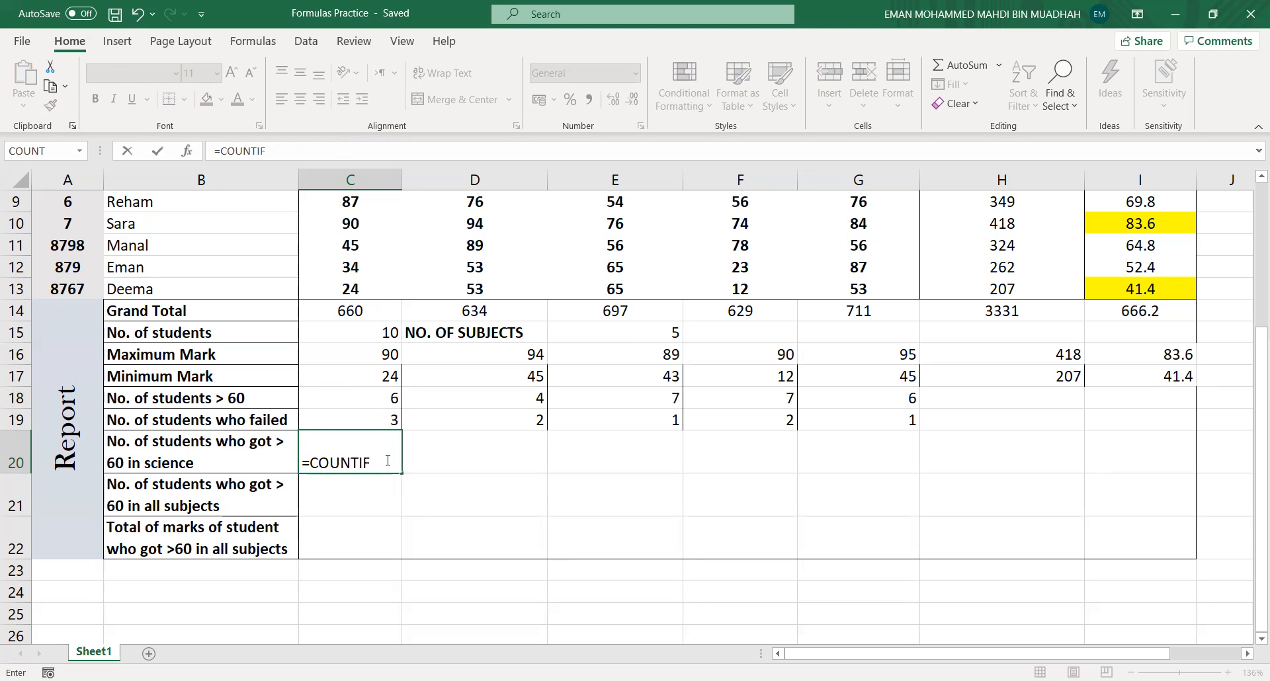
pyautogui.click(551, 150)
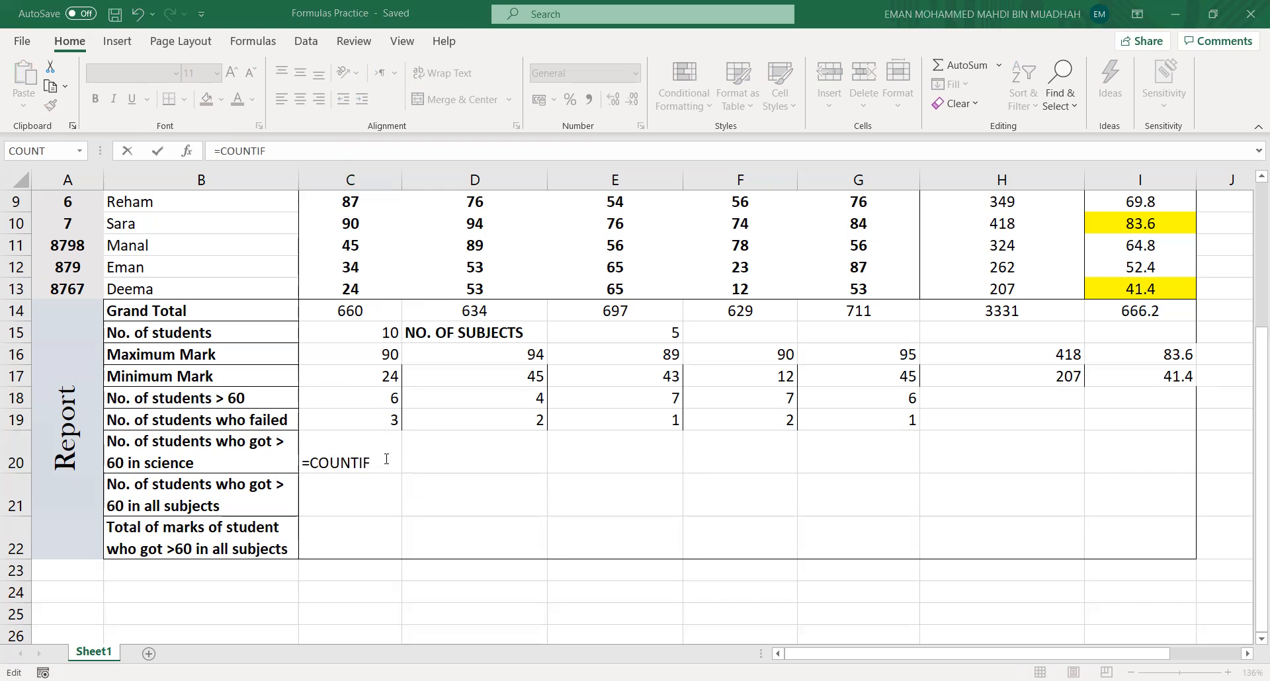
pyautogui.doubleClick(386, 459)
pyautogui.press('BackSpace')
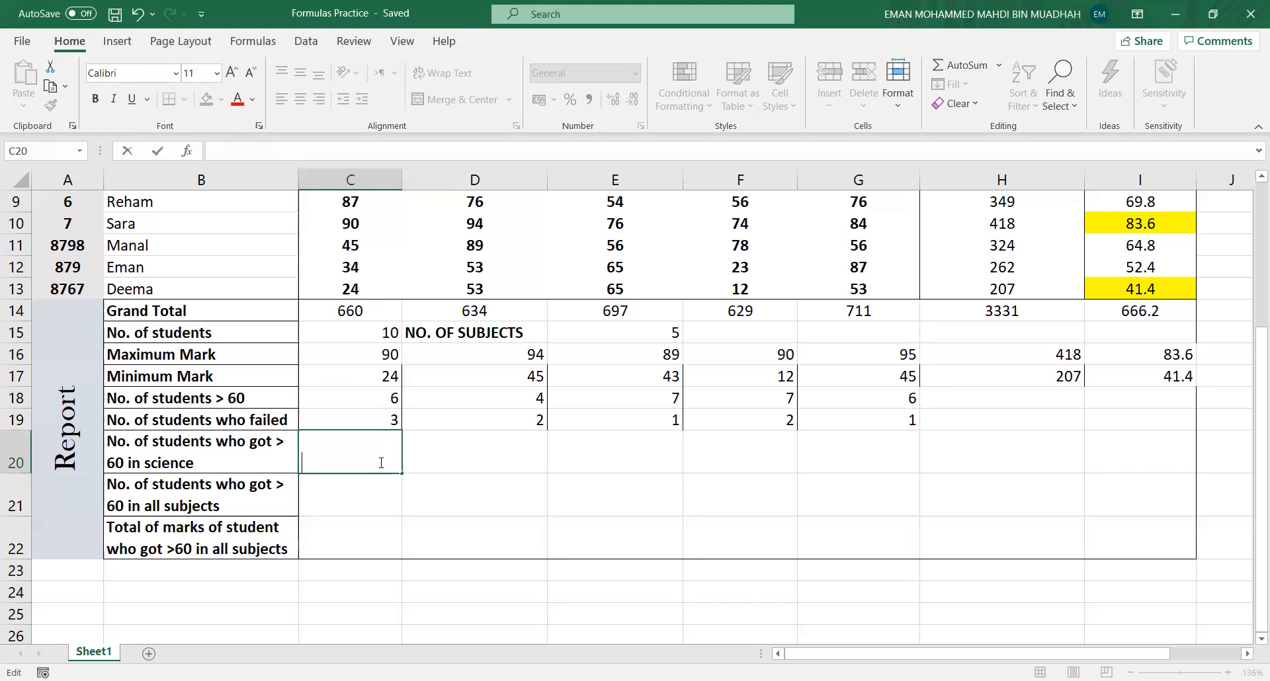
pyautogui.click(864, 615)
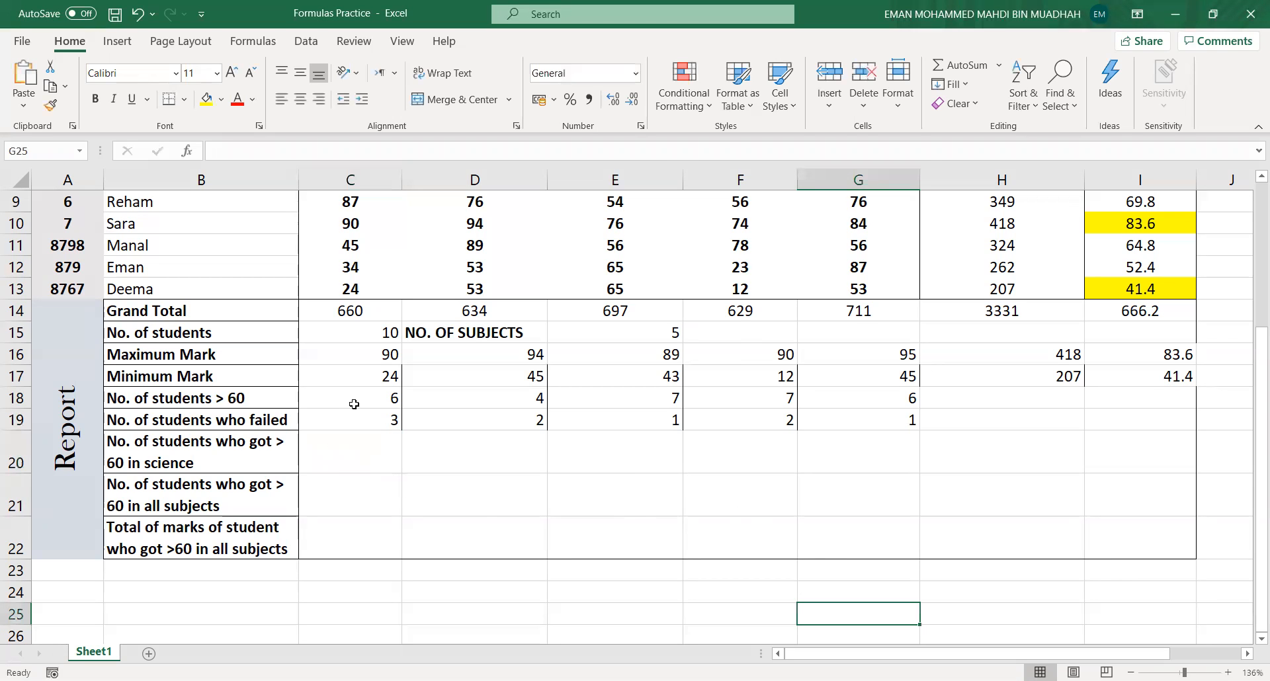
# - Enter =COUNTIF(E4:E13,">60") in cell C20 to count students who got more than 60 in science
pyautogui.scroll(3, 357, 403)
pyautogui.scroll(-2, 663, 451)
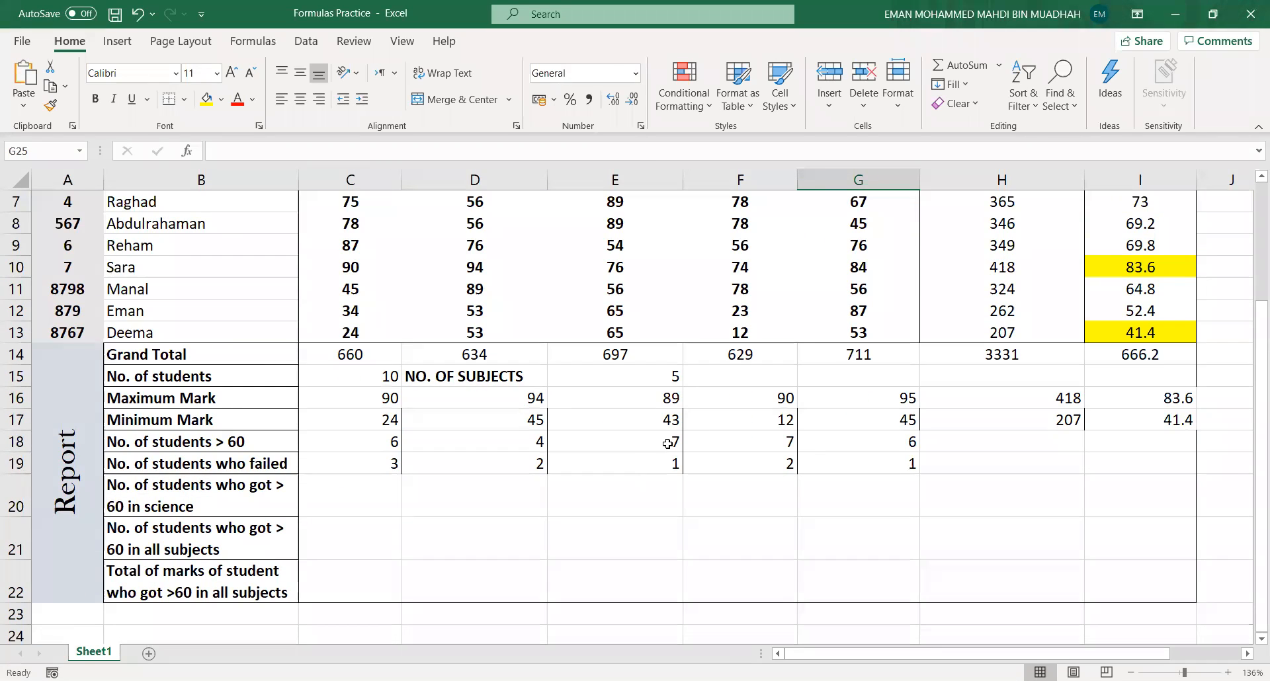
pyautogui.click(659, 441)
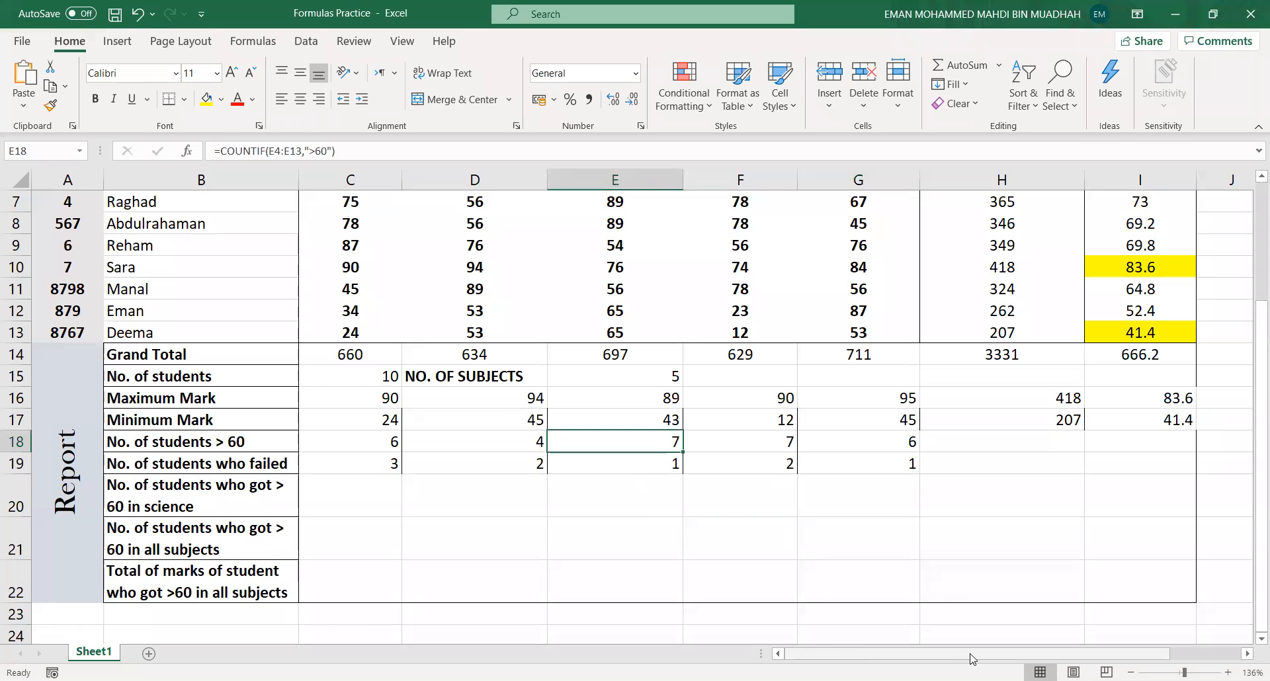
pyautogui.click(321, 506)
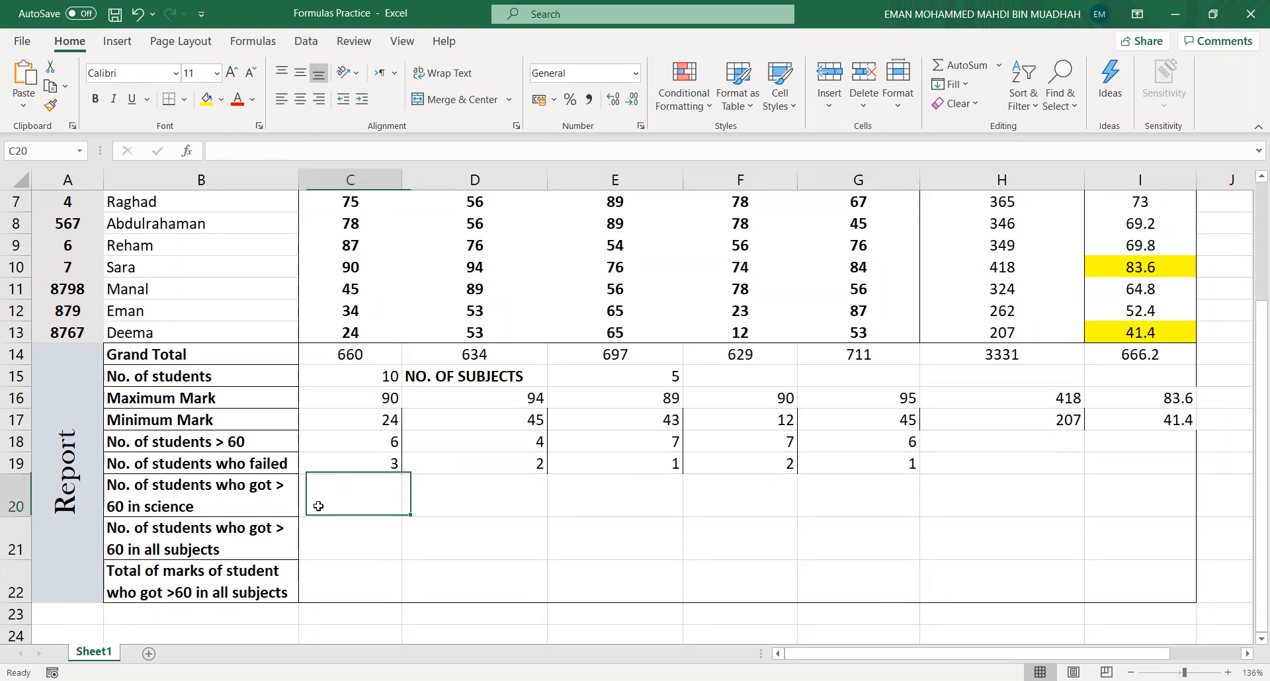
pyautogui.write('=')
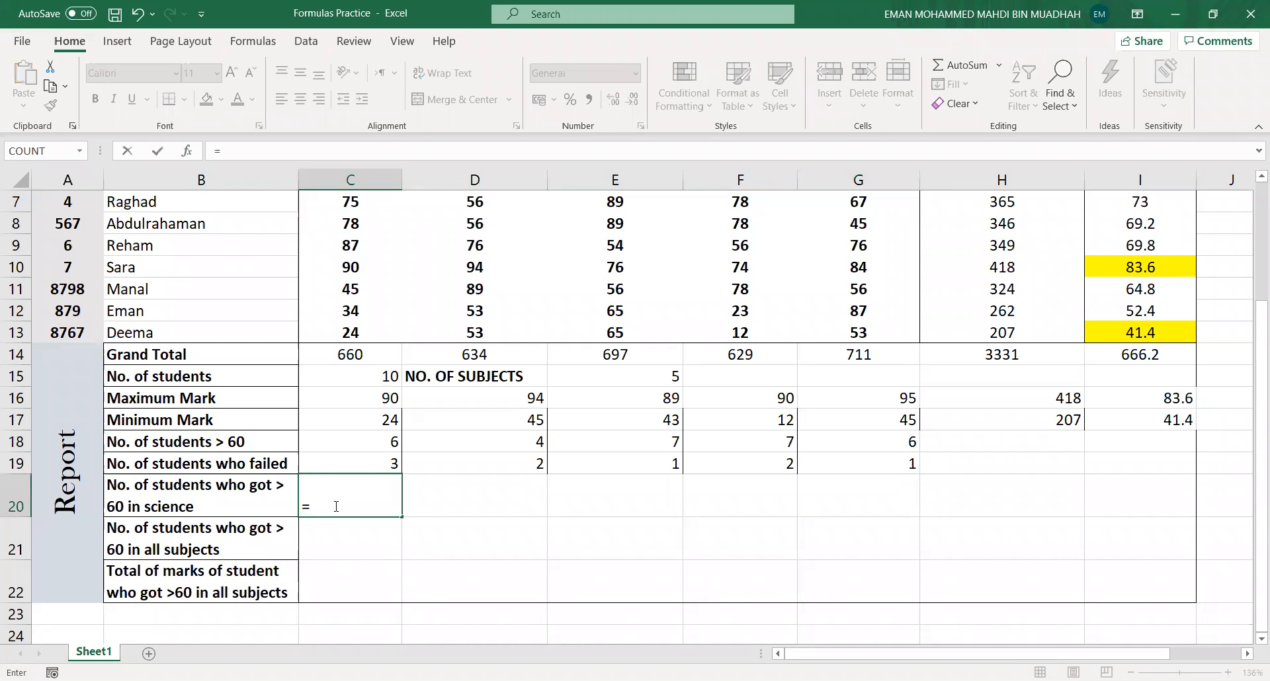
pyautogui.write('COUNTIF(')
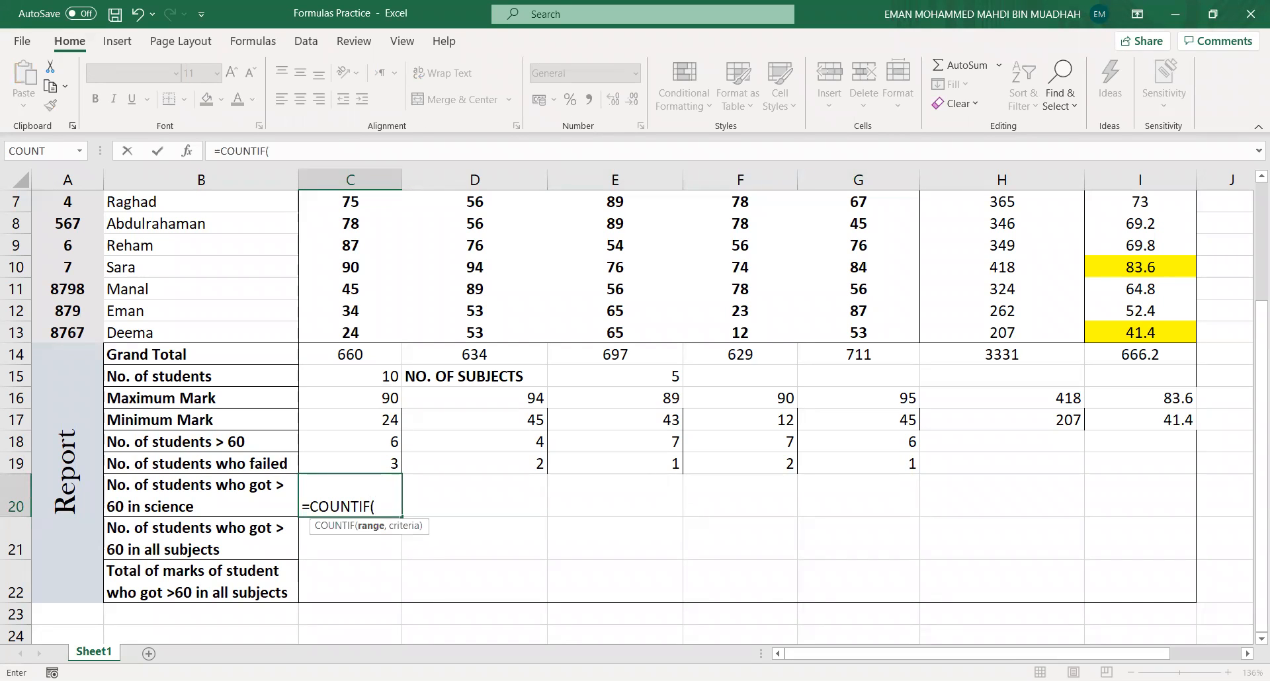
pyautogui.click(1167, 636)
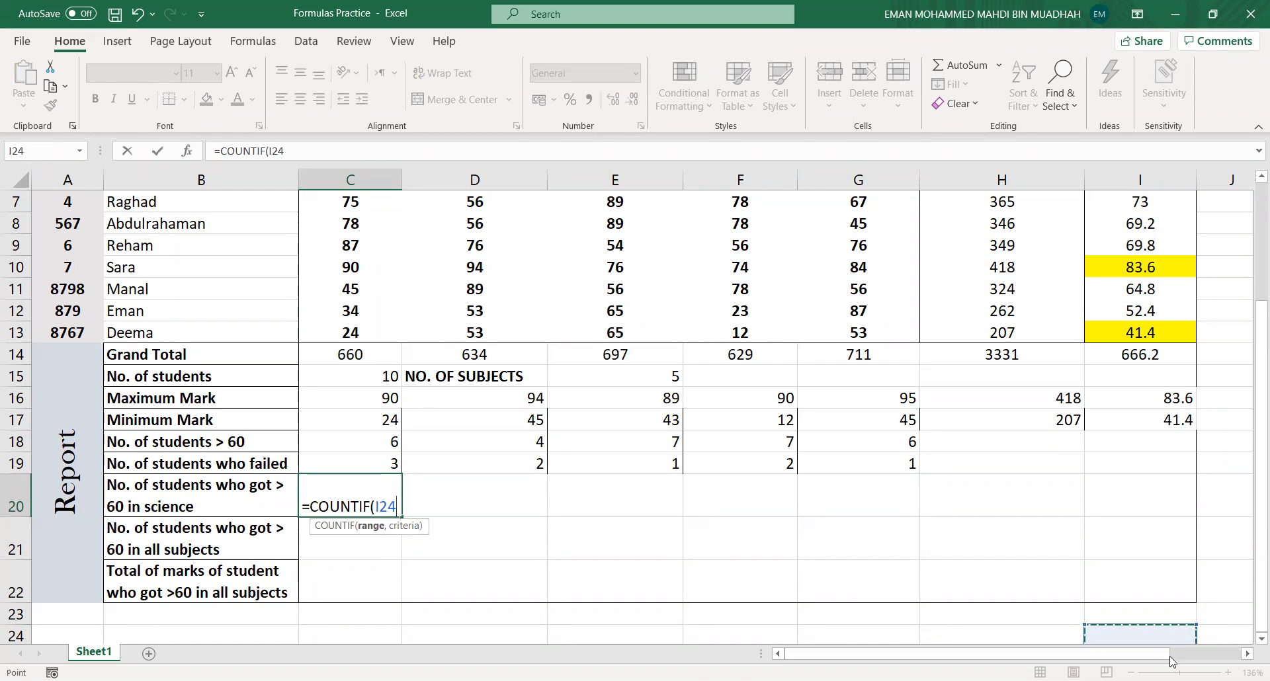
pyautogui.click(394, 506)
pyautogui.press('BackSpace')
pyautogui.press('BackSpace')
pyautogui.press('BackSpace')
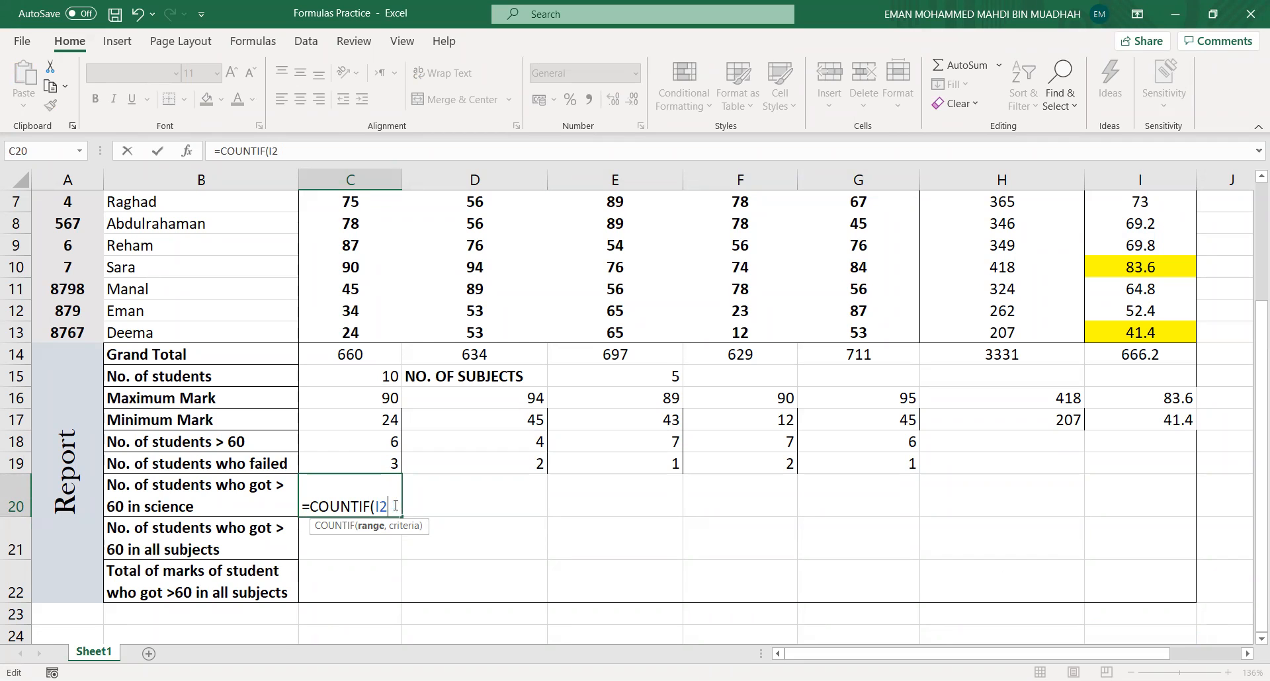
pyautogui.scroll(2, 562, 244)
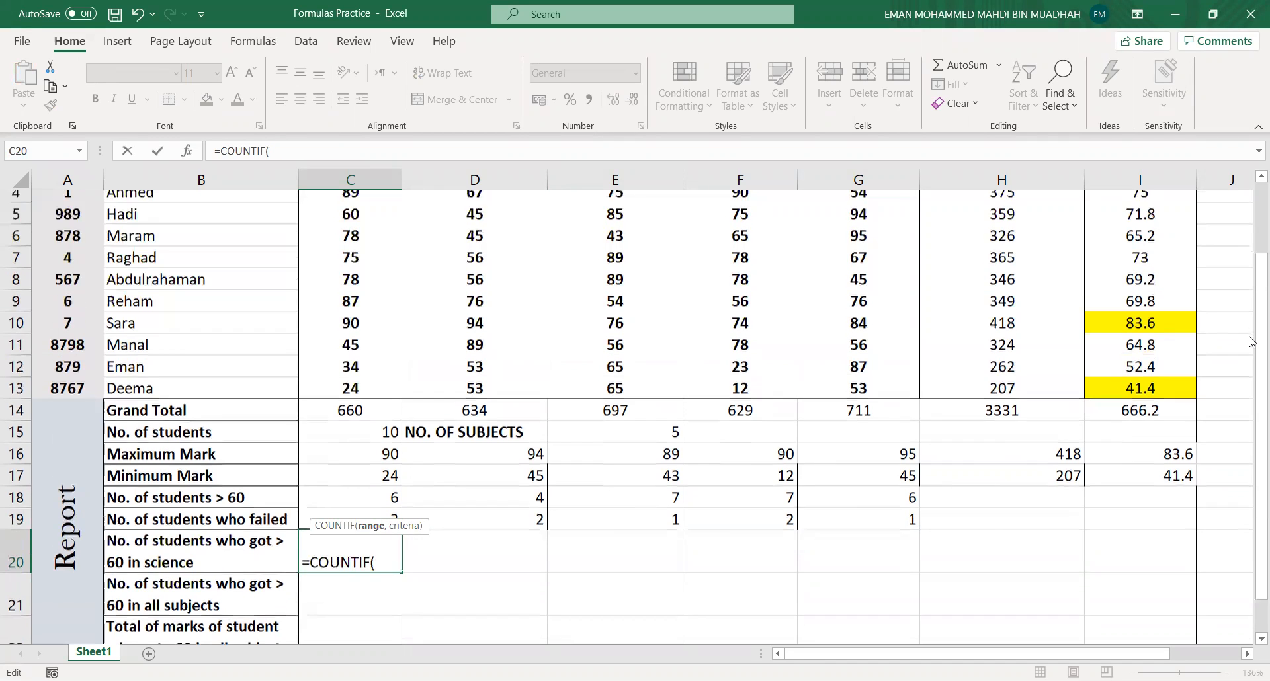
pyautogui.scroll(-2, 561, 244)
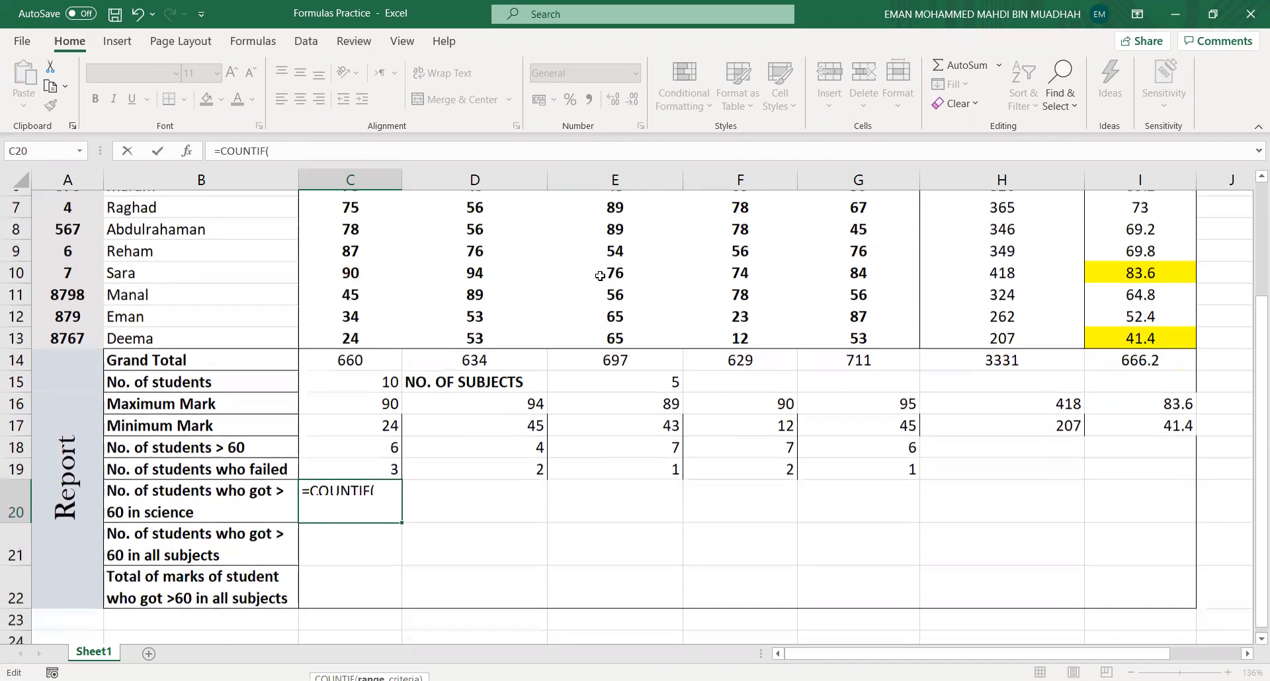
pyautogui.write('E4:')
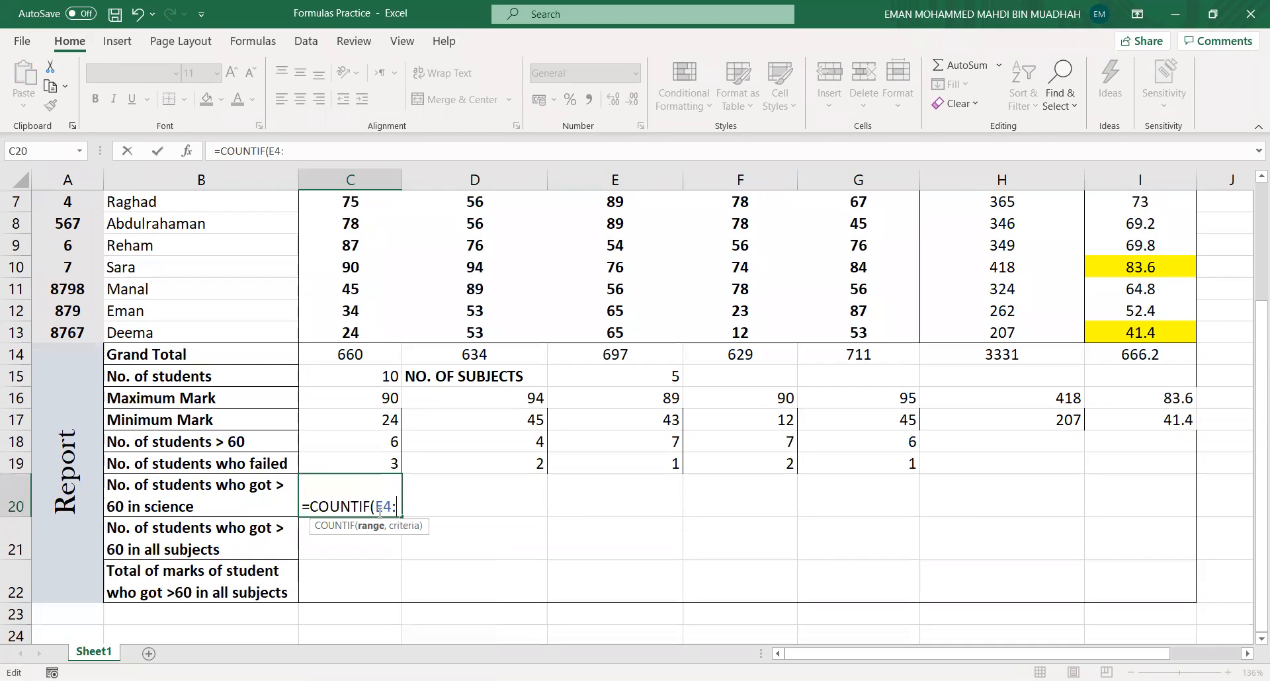
pyautogui.write('E')
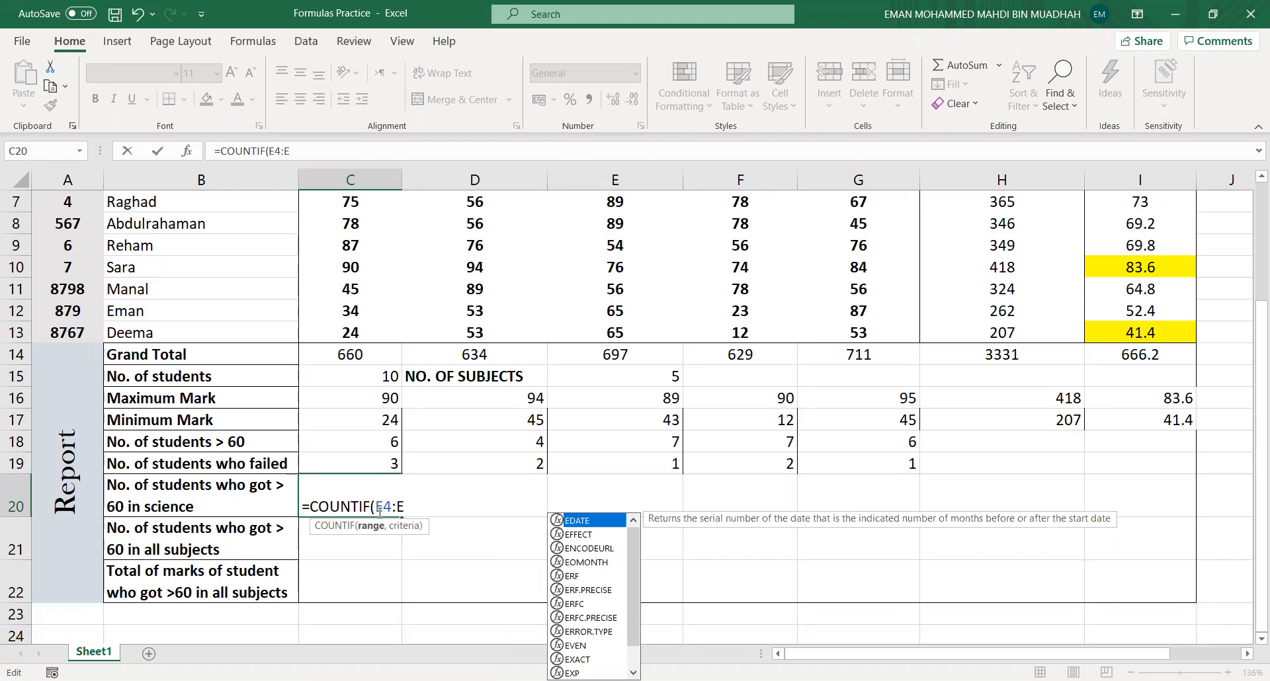
pyautogui.write('13')
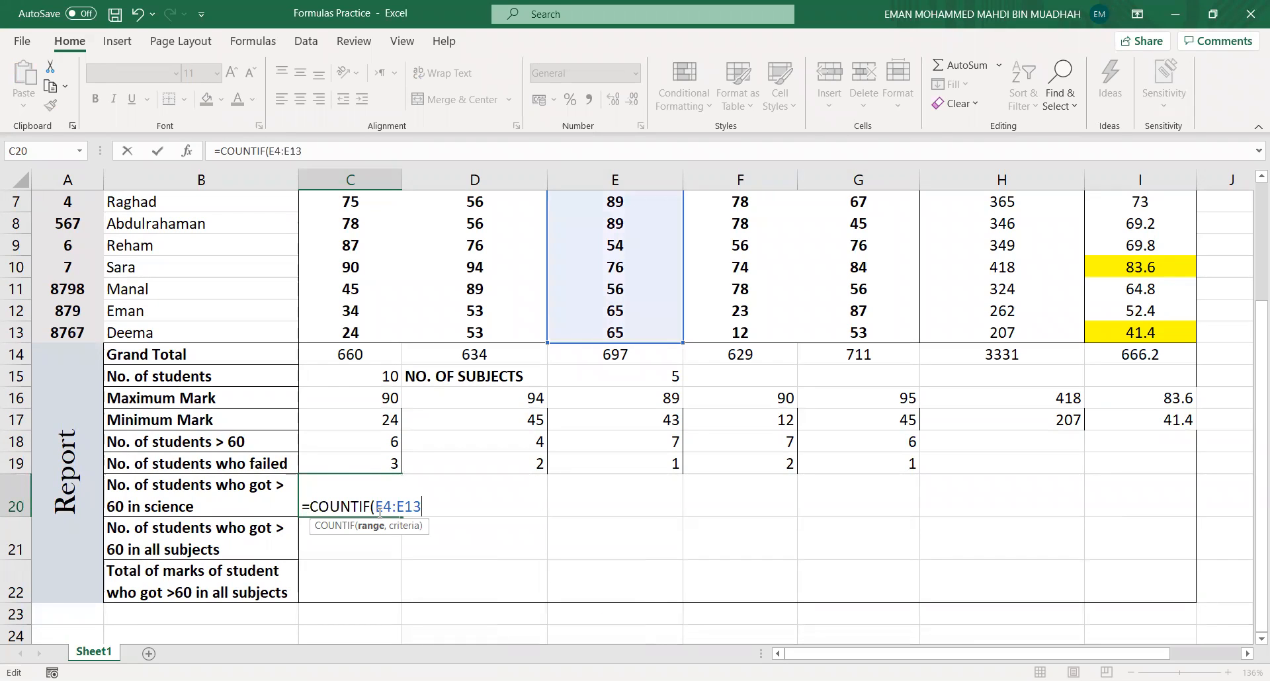
pyautogui.write(',">60')
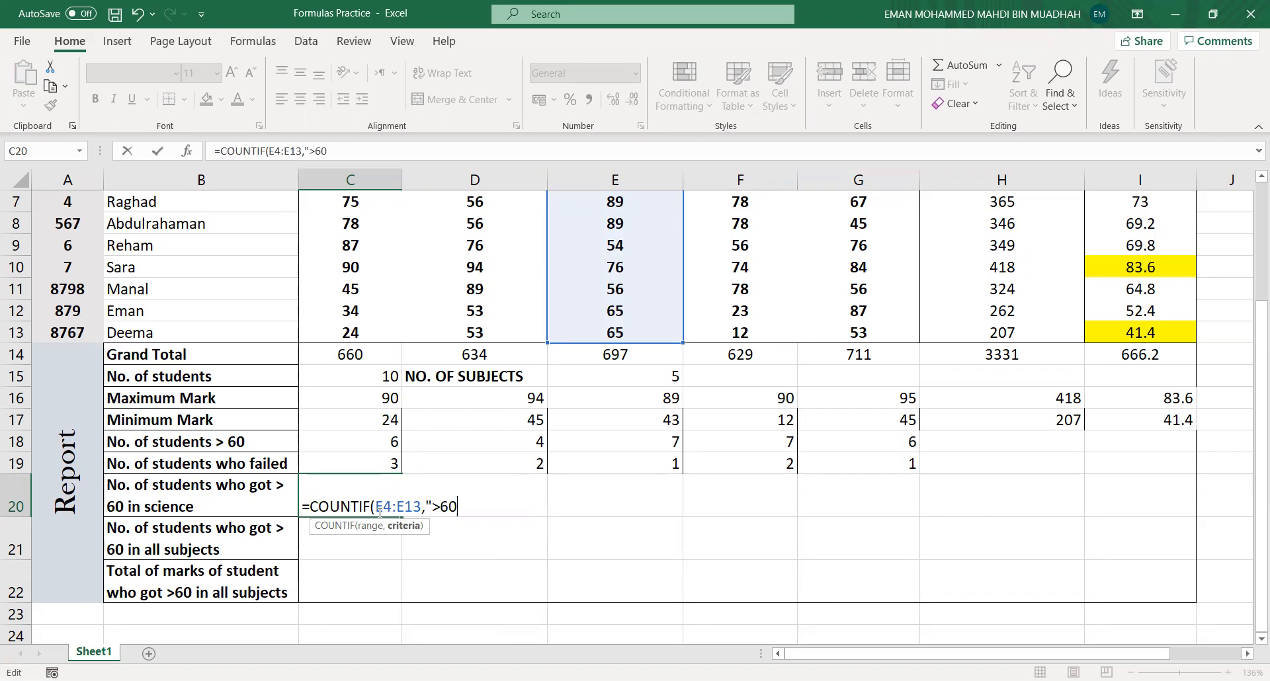
pyautogui.write('")')
pyautogui.hotkey('ctrl', 'Return')
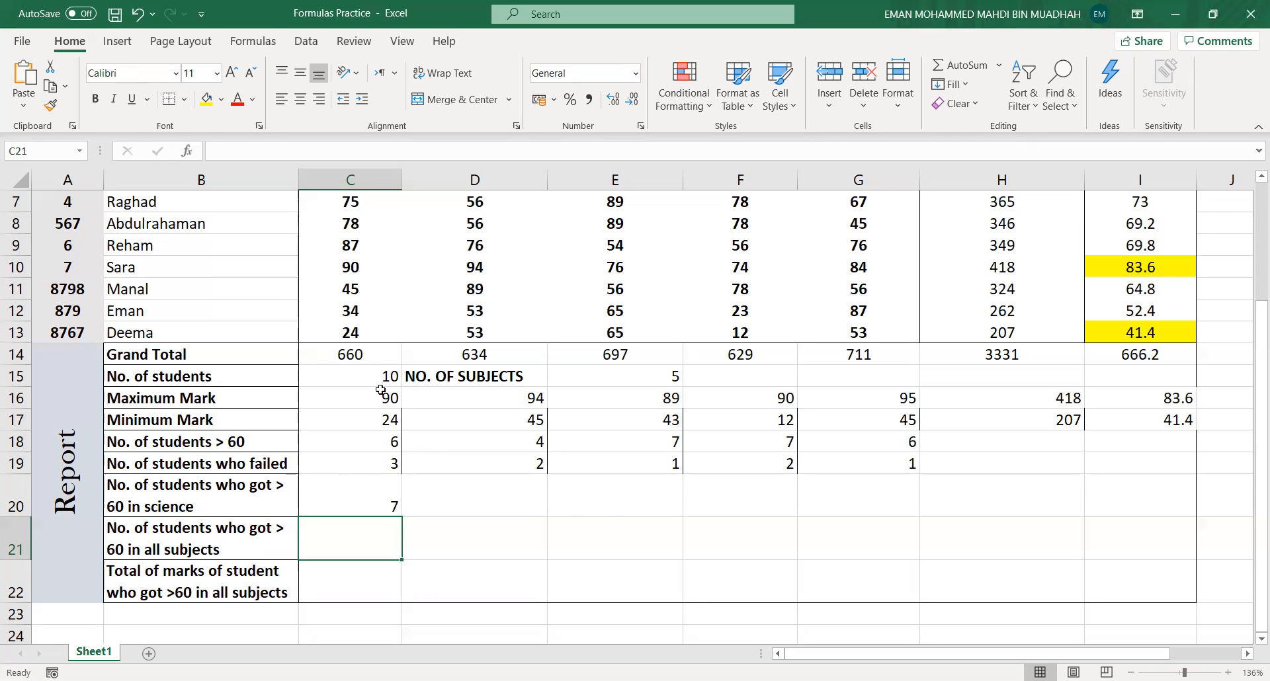
# - Review the report's row labels and formulas from No. of students down to the science count
pyautogui.click(342, 469)
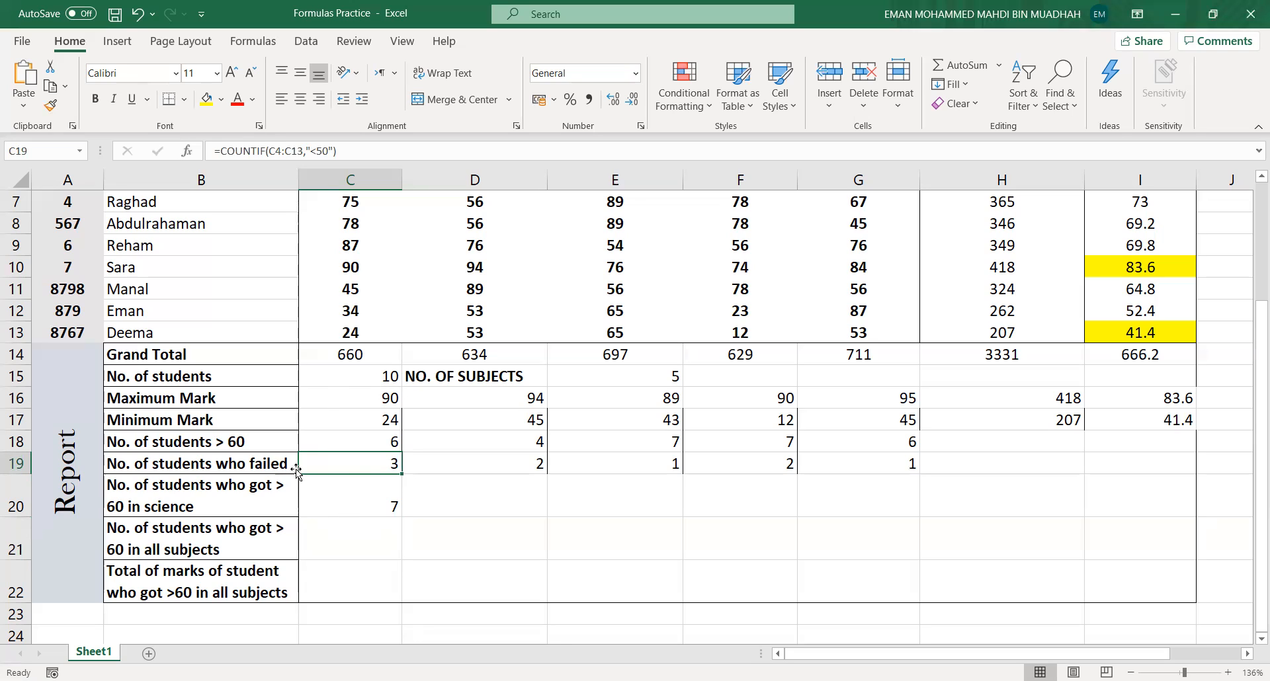
pyautogui.click(354, 378)
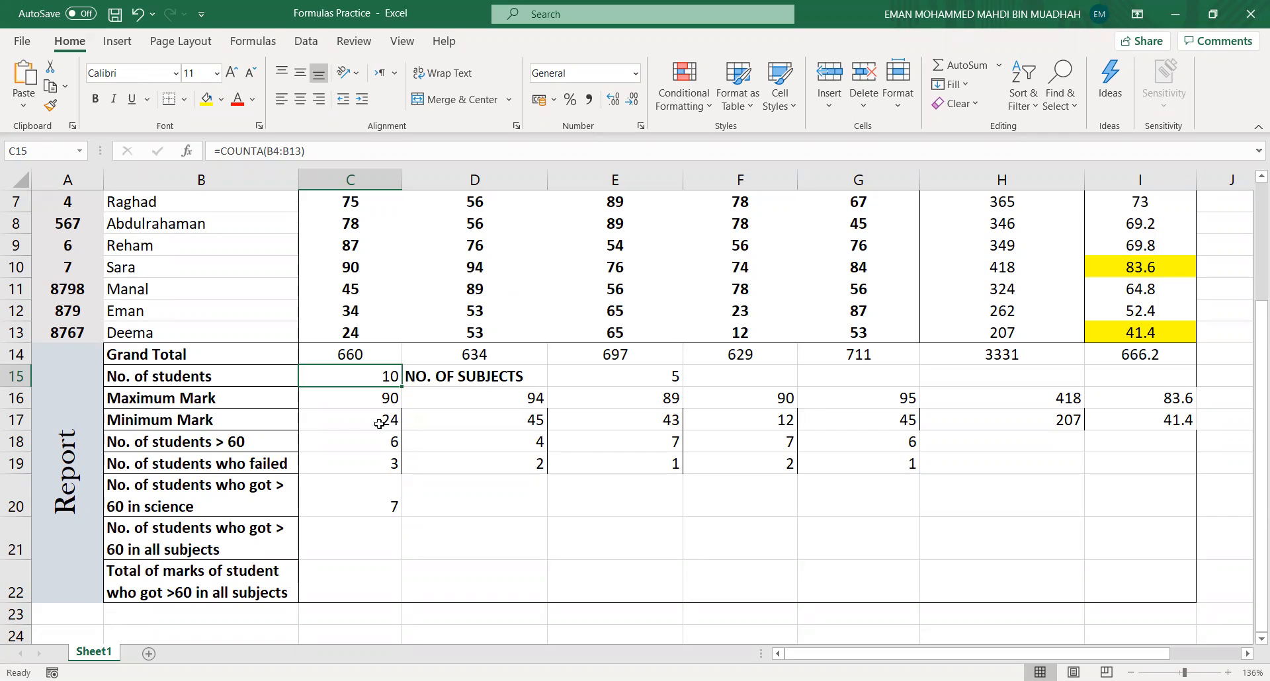
pyautogui.click(248, 448)
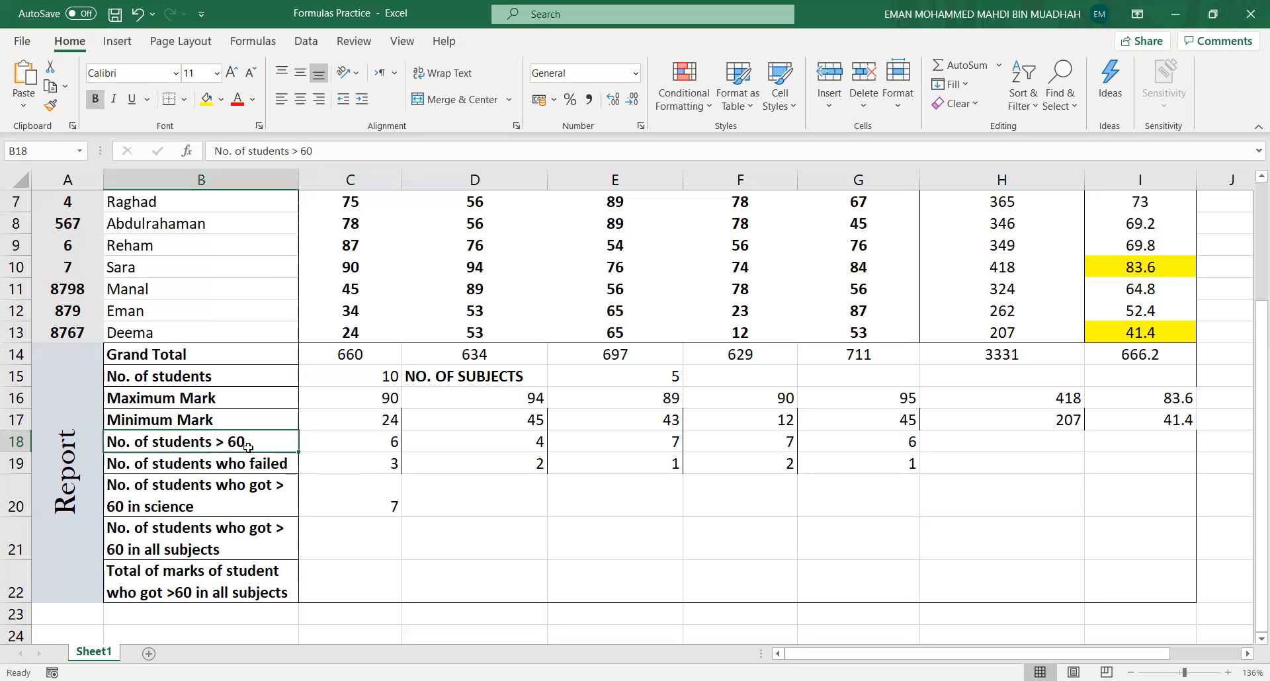
pyautogui.click(255, 471)
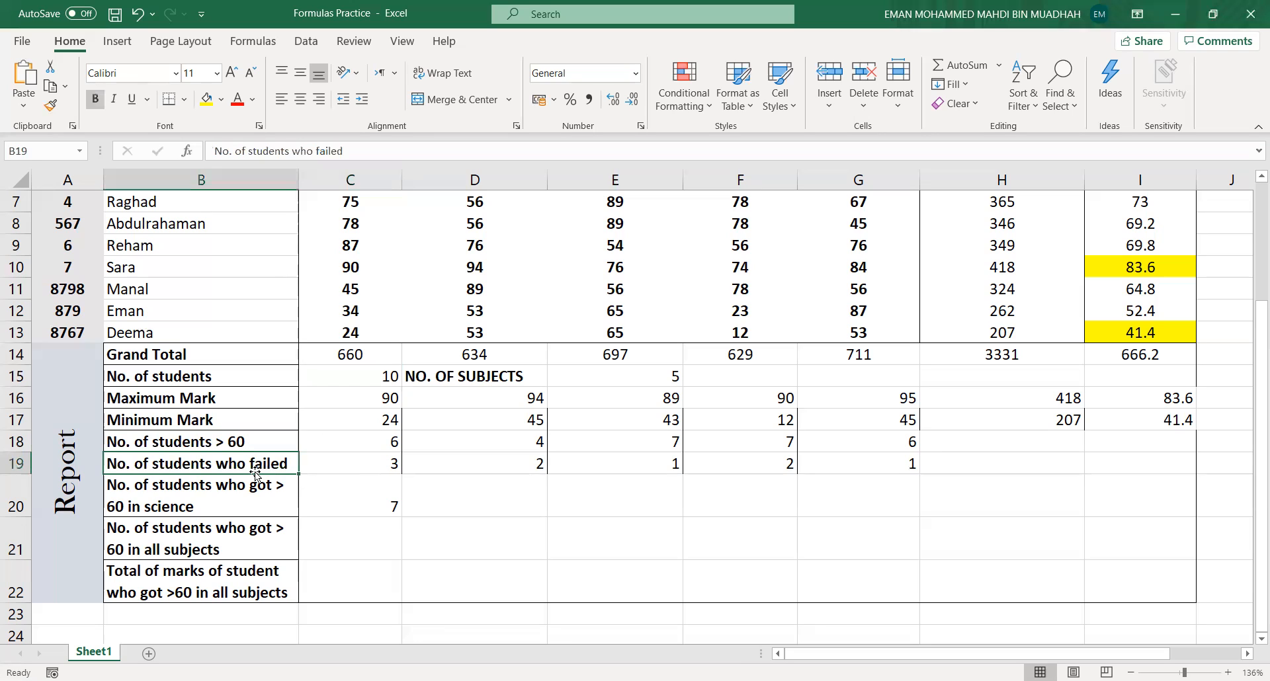
pyautogui.click(279, 520)
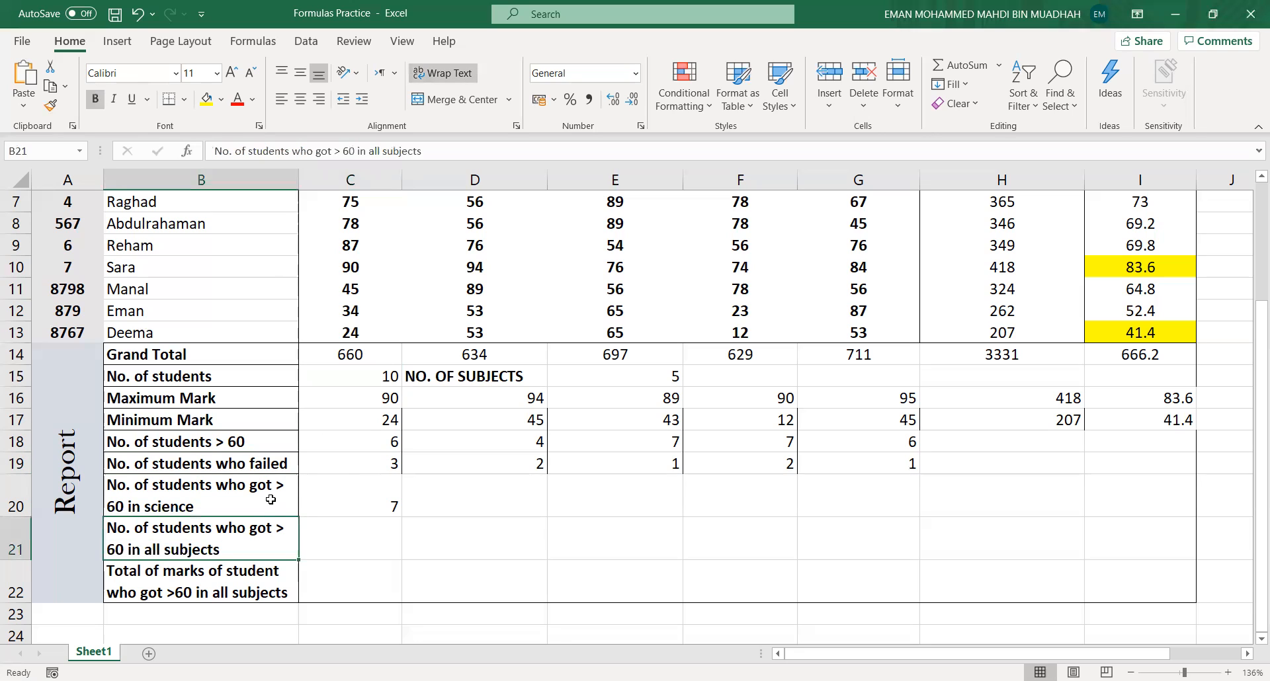
pyautogui.click(271, 499)
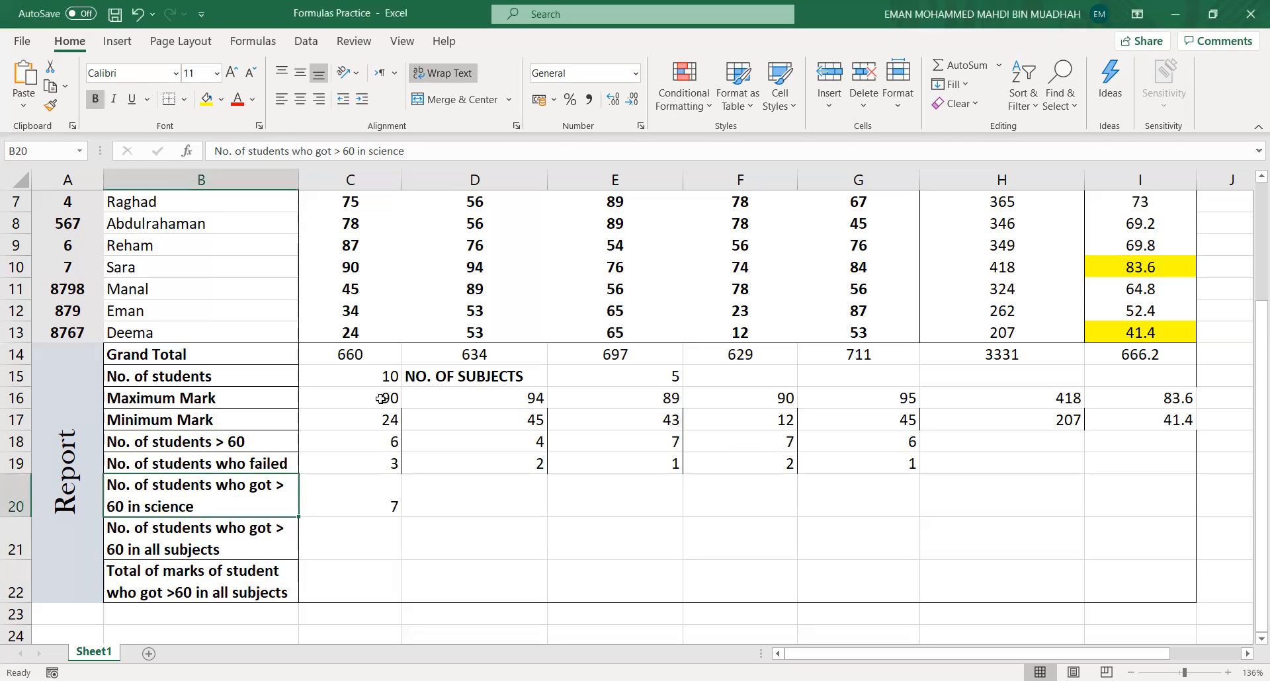
pyautogui.click(381, 398)
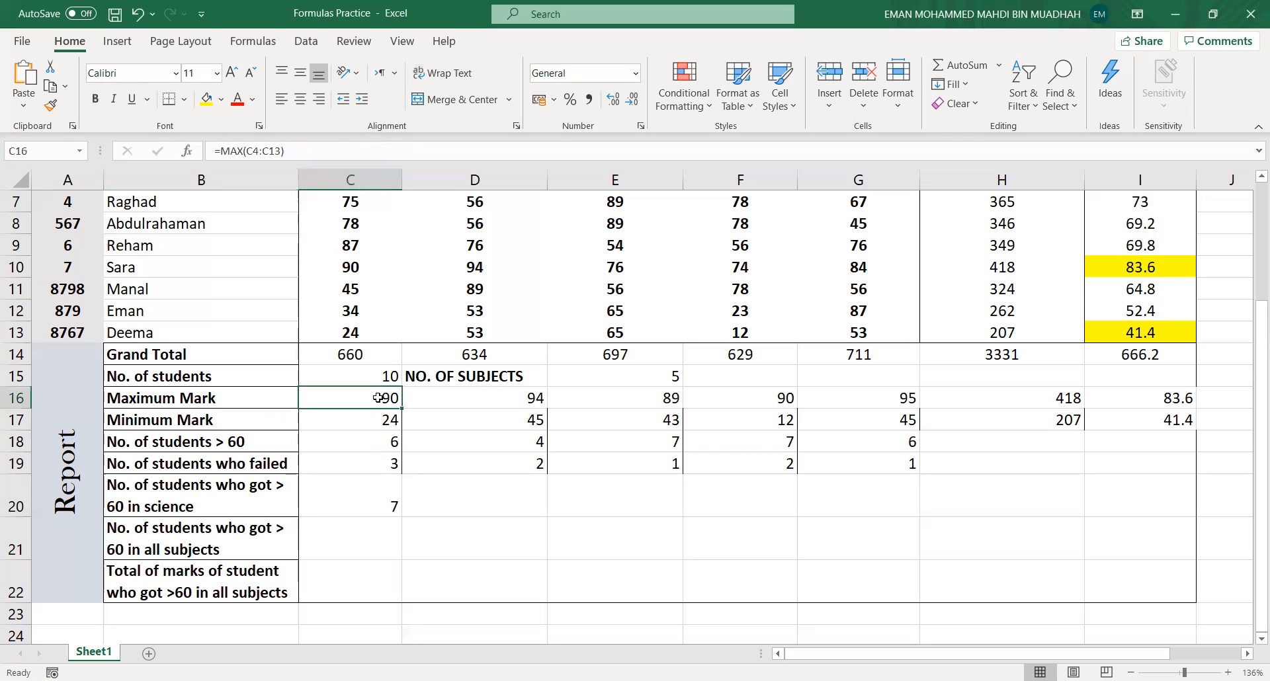
pyautogui.click(323, 421)
pyautogui.click(349, 441)
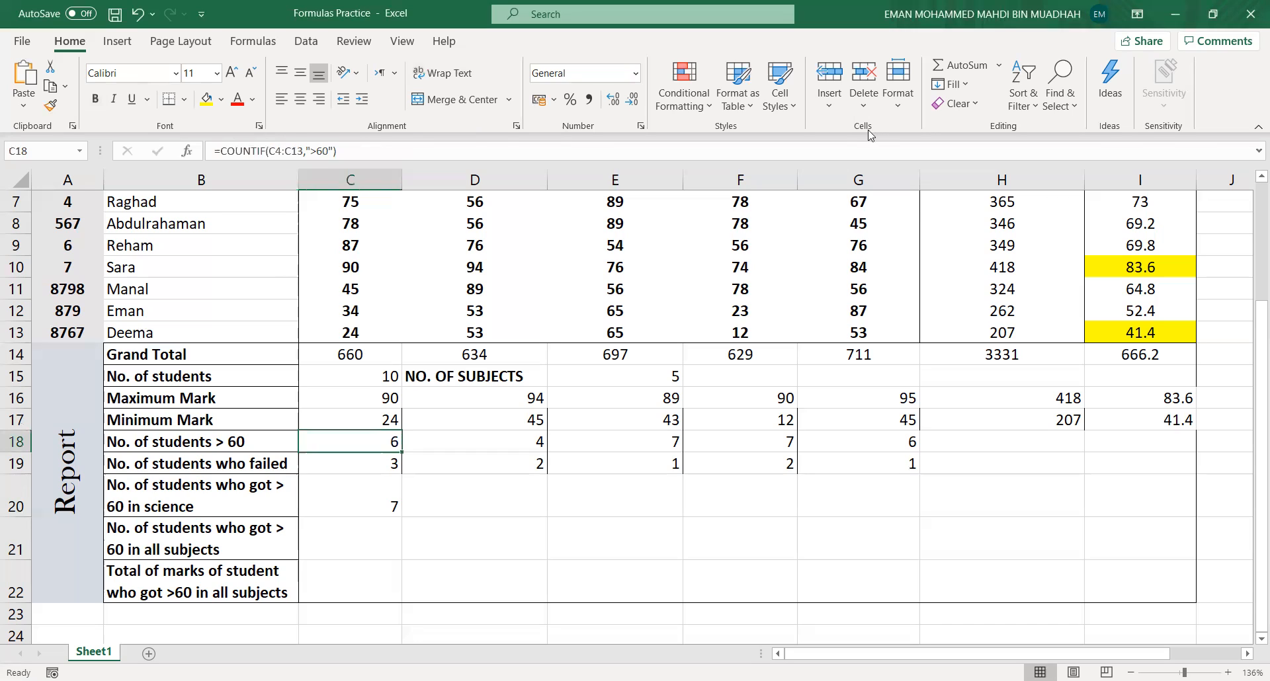
pyautogui.click(911, 206)
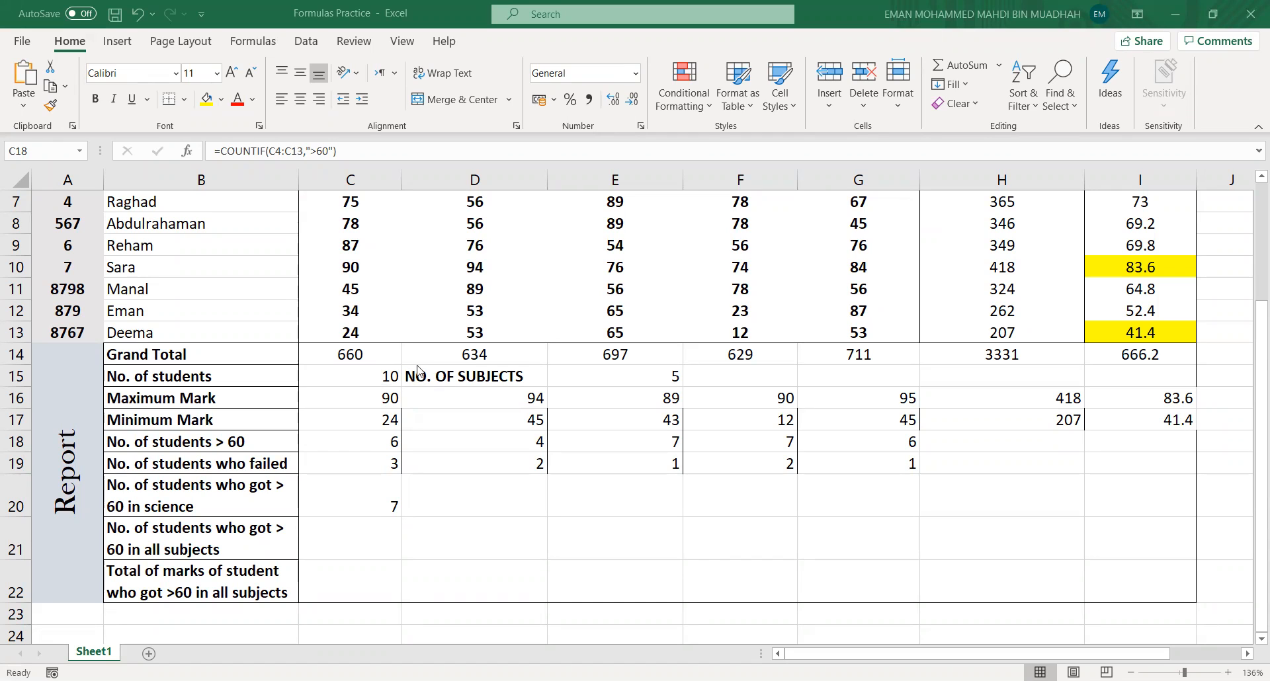
pyautogui.click(378, 376)
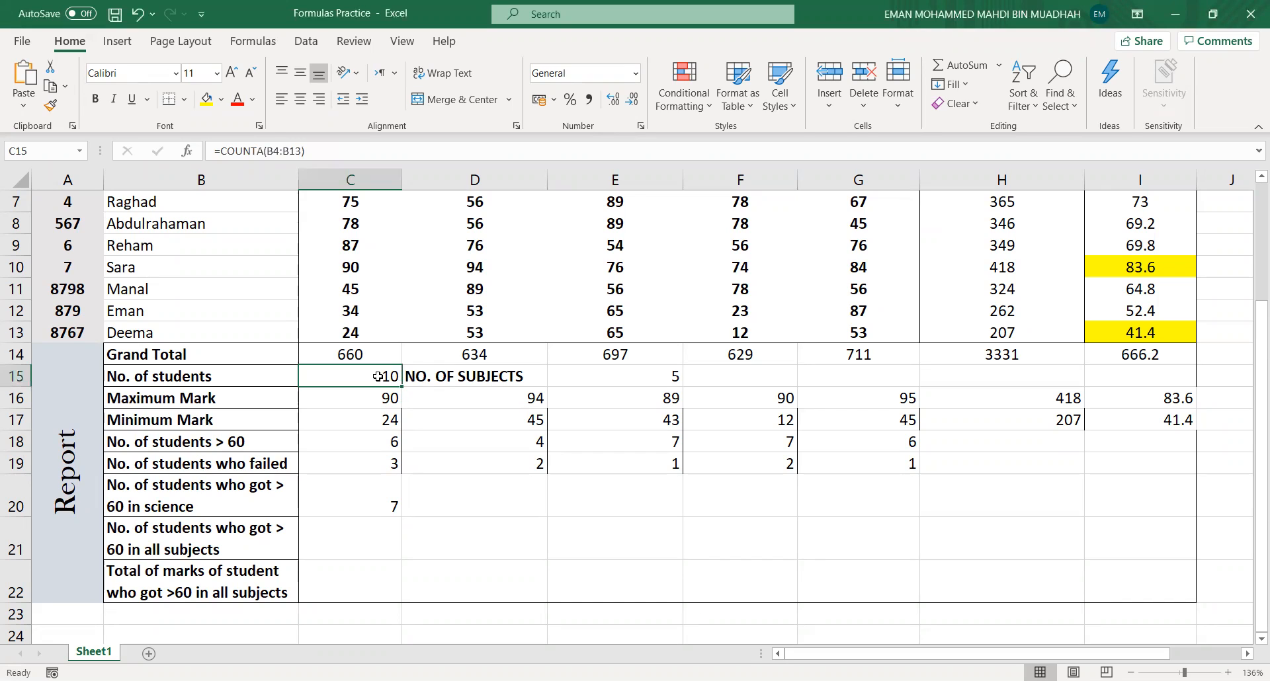
pyautogui.click(390, 505)
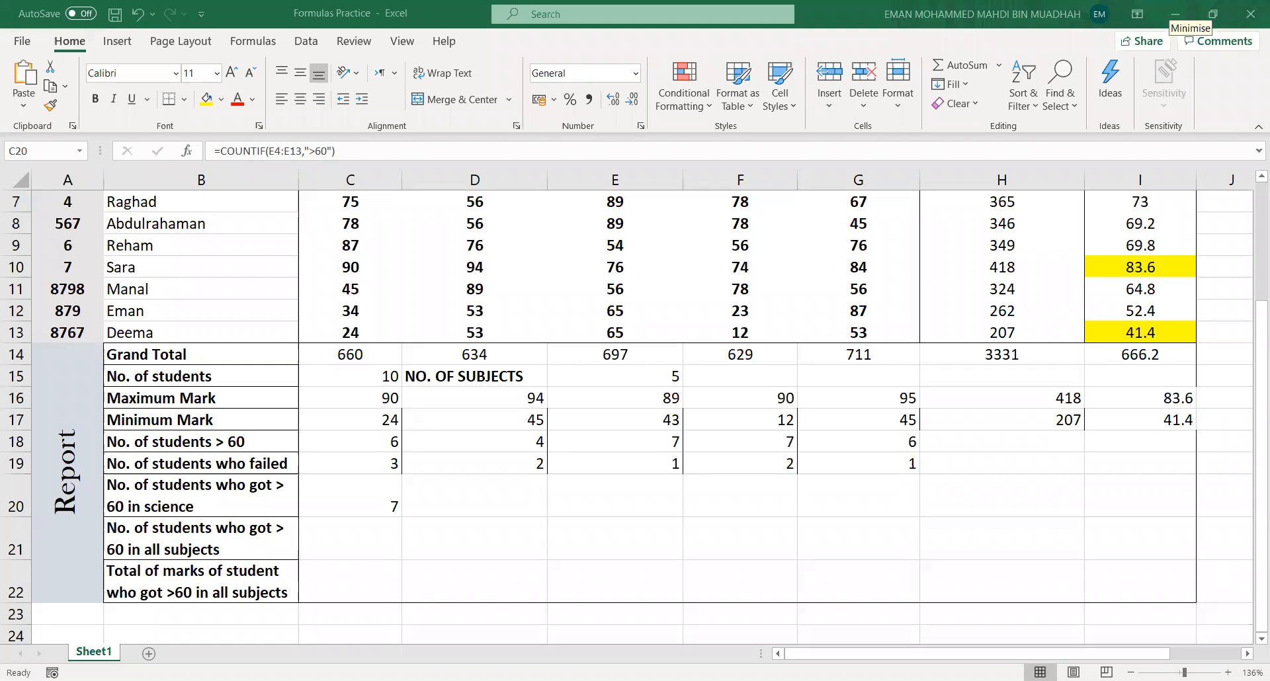
pyautogui.click(337, 501)
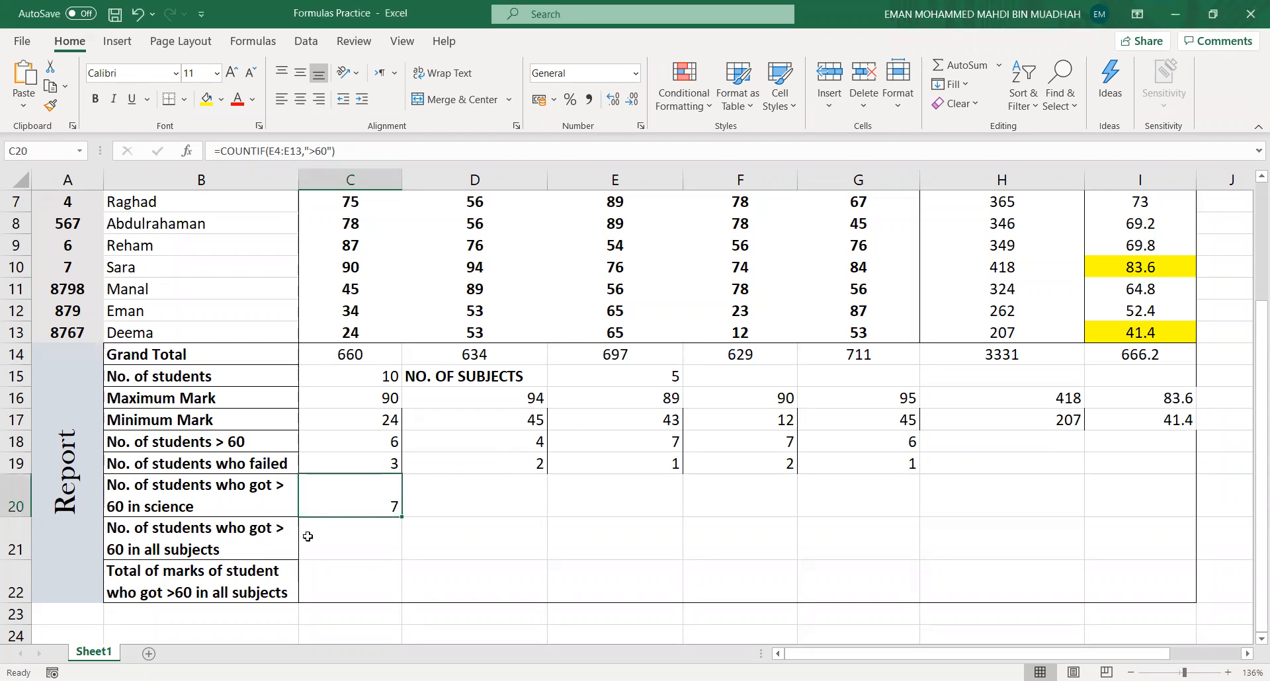
# - Start a COUNTIF formula in cell C21 for students above 60 in all subjects, using C4:C13 as the first range
pyautogui.click(339, 545)
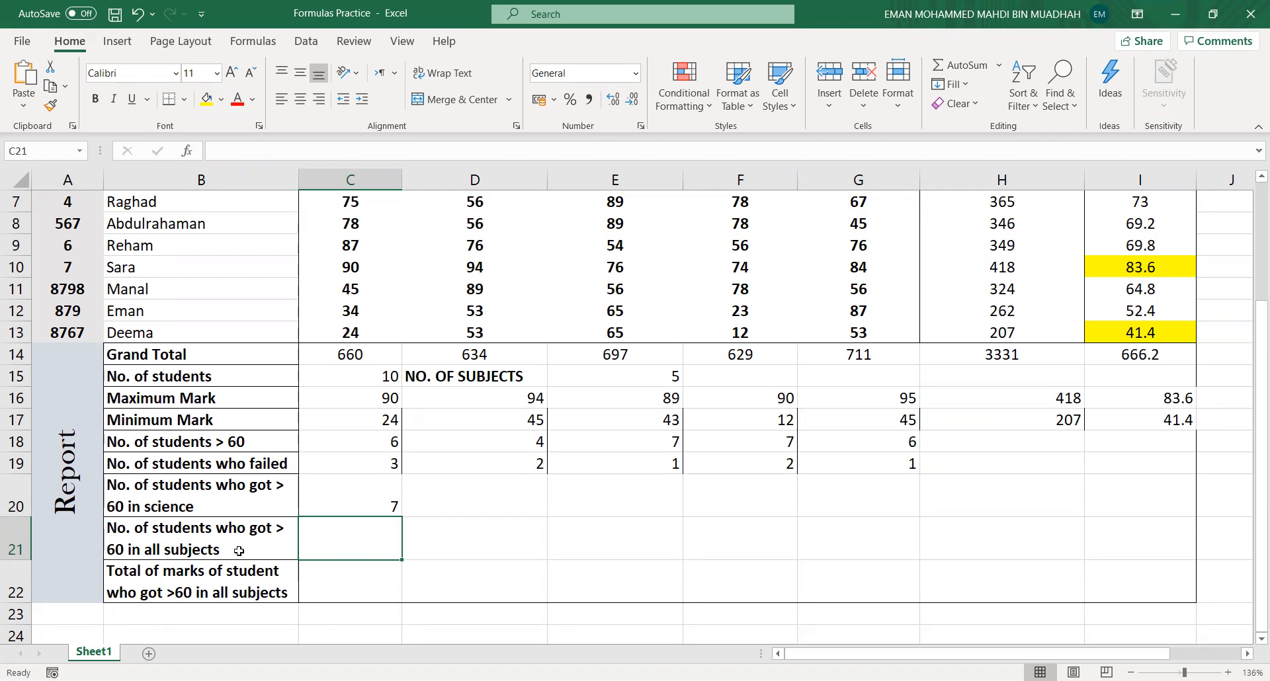
pyautogui.write('=')
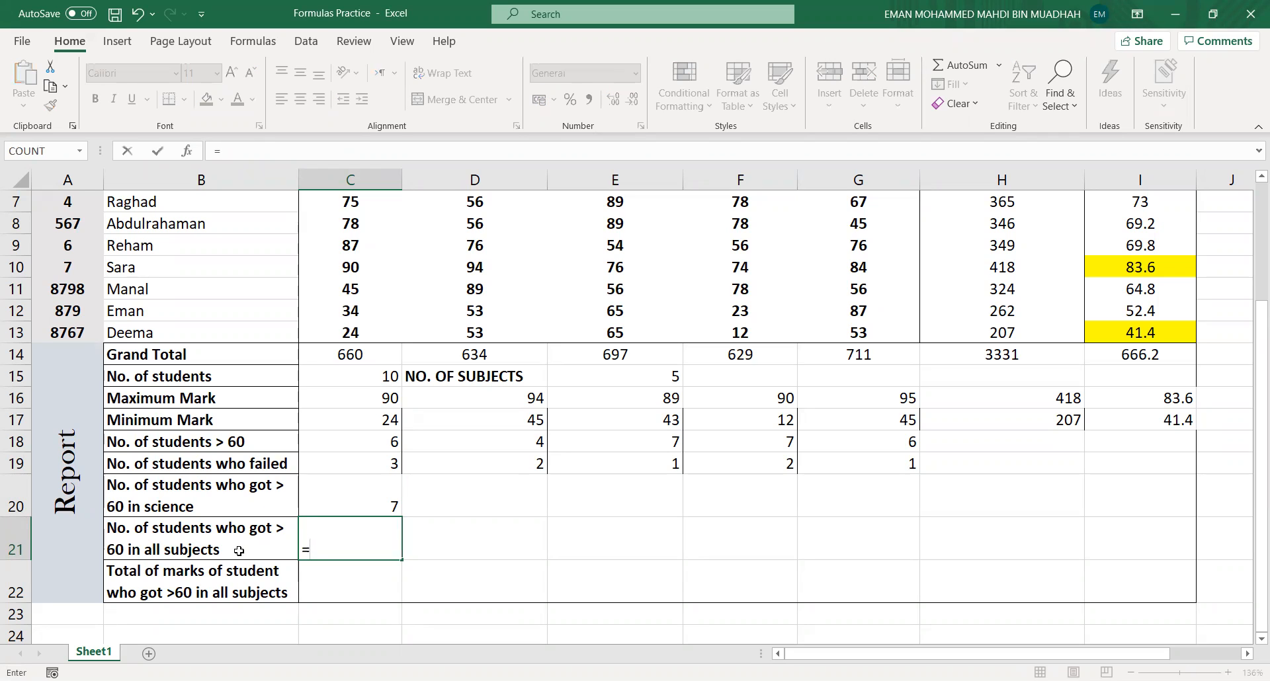
pyautogui.write('COUN')
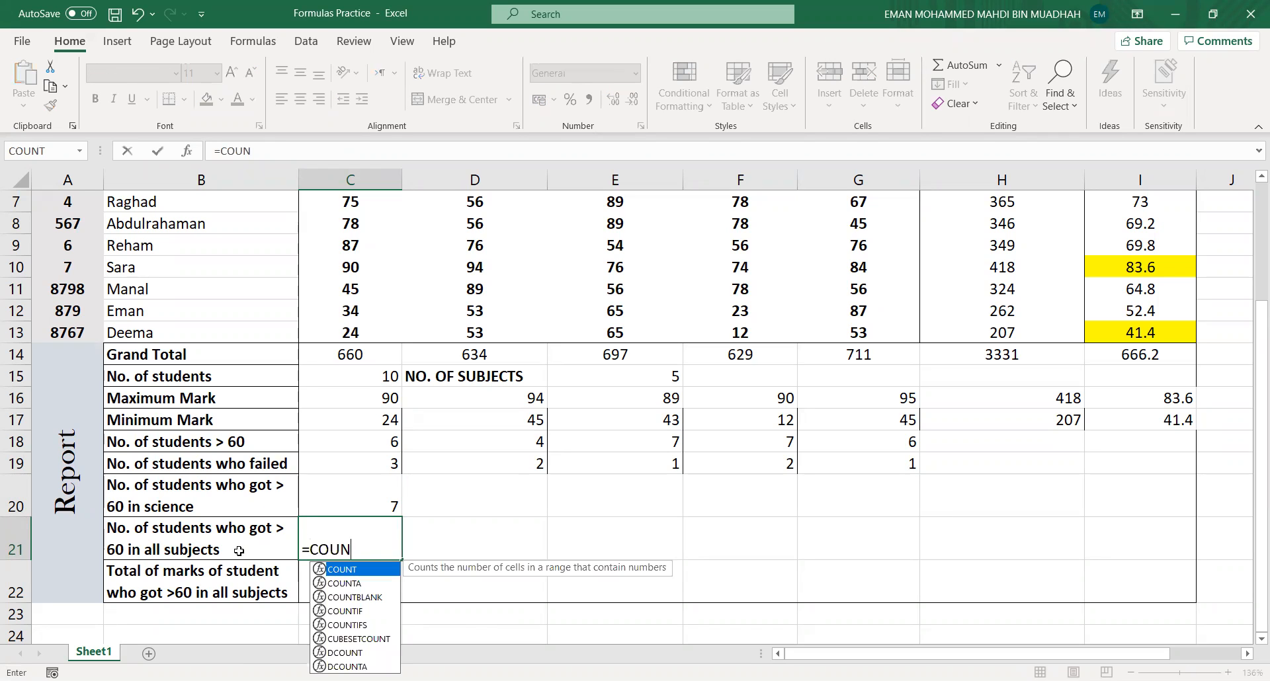
pyautogui.write('TIF')
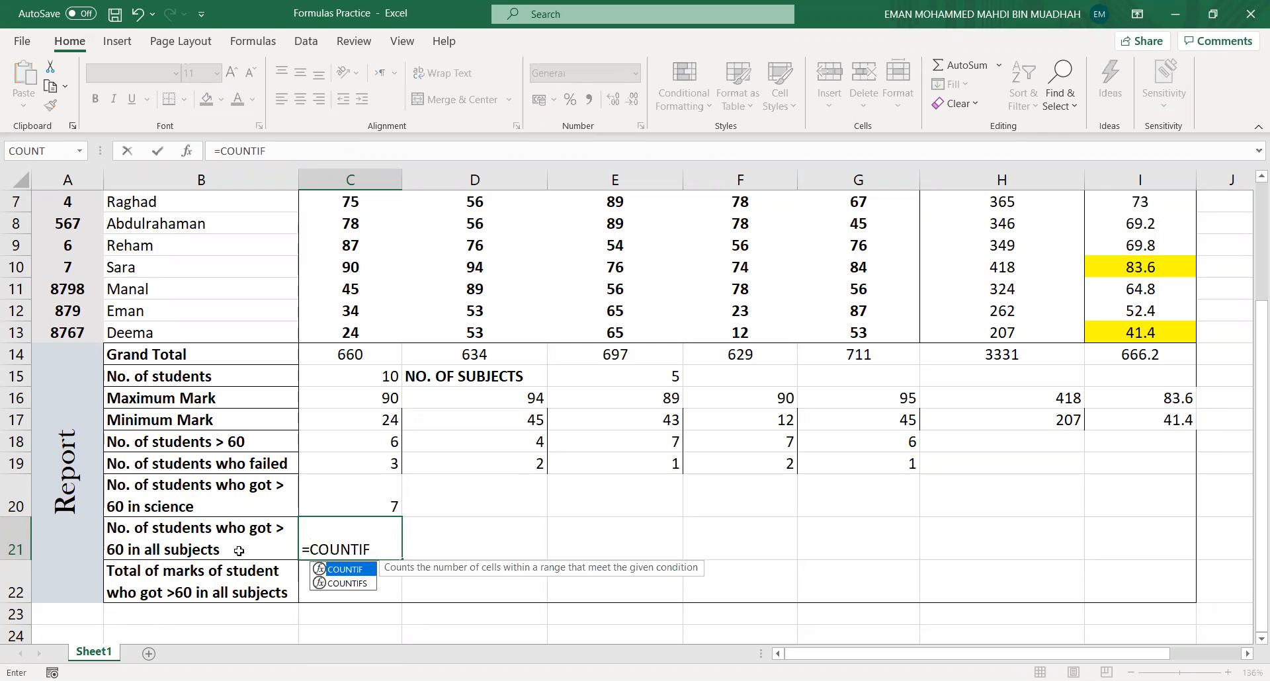
pyautogui.write('(')
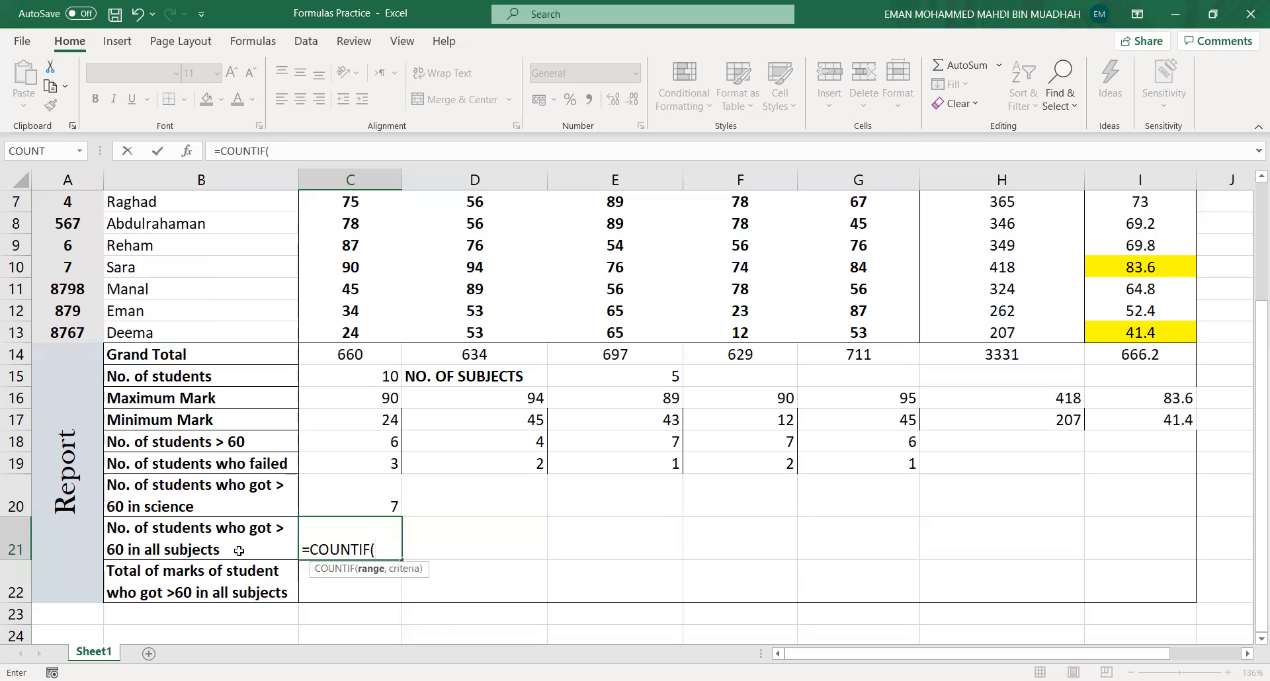
pyautogui.write('C')
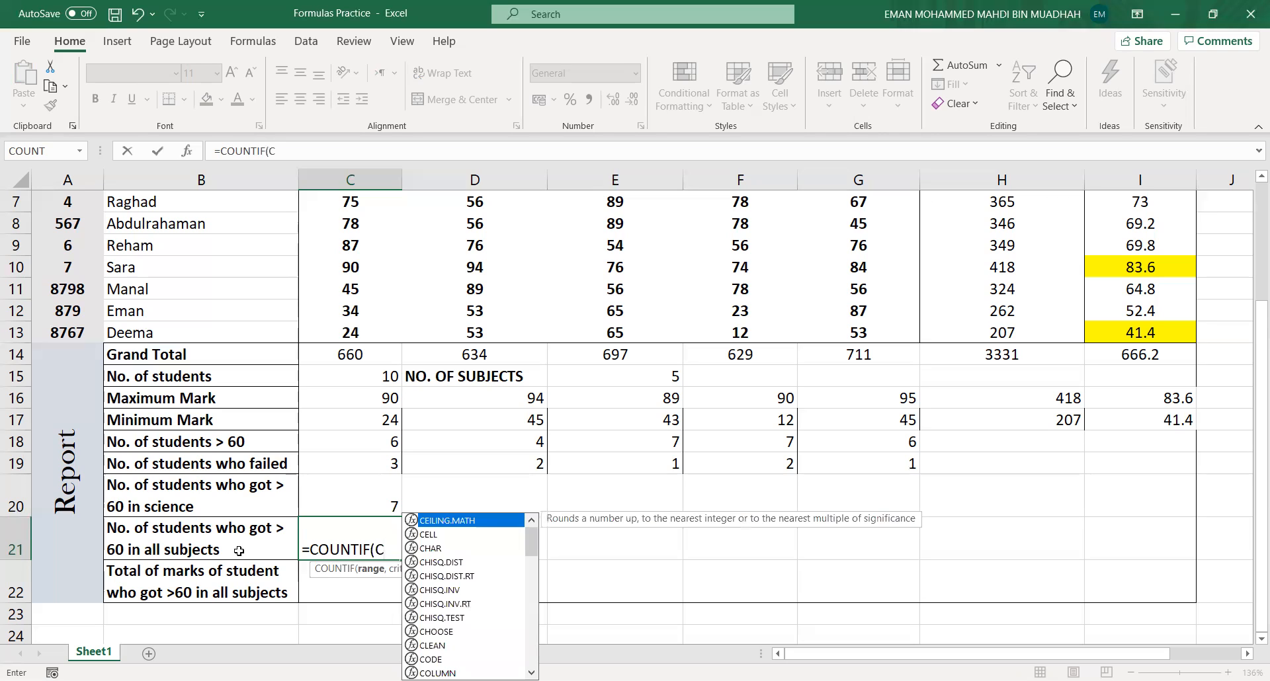
pyautogui.write('4')
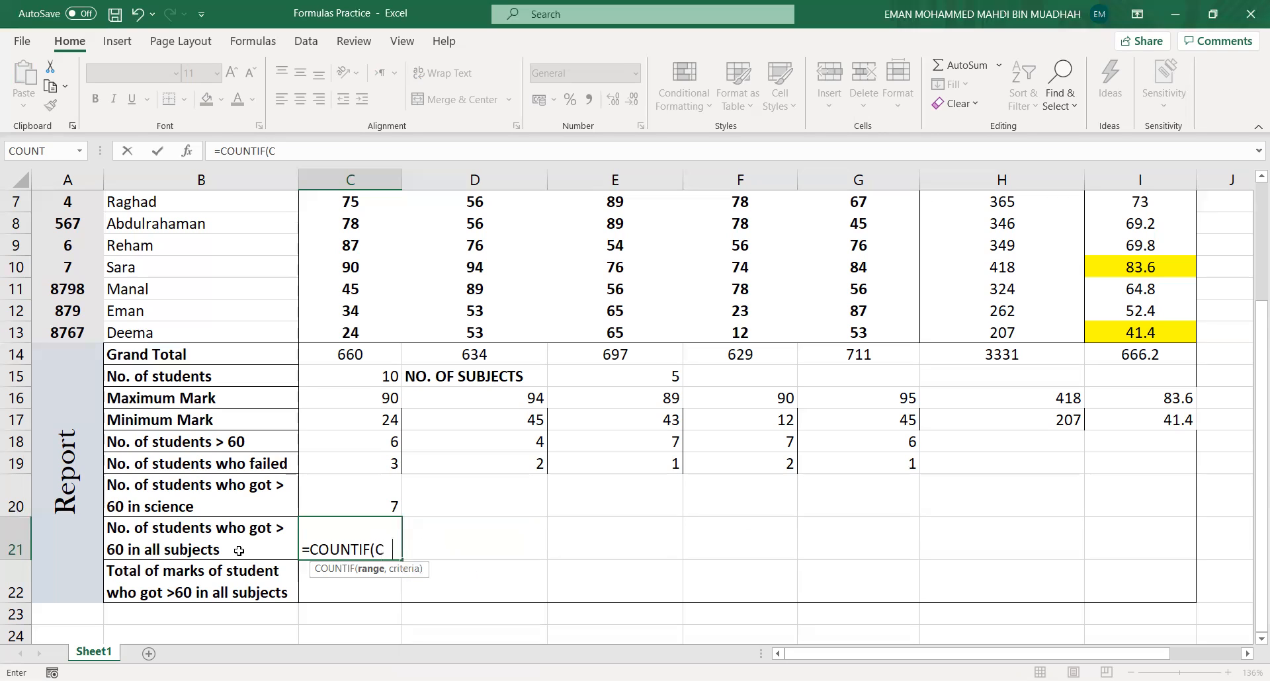
pyautogui.write(':C13')
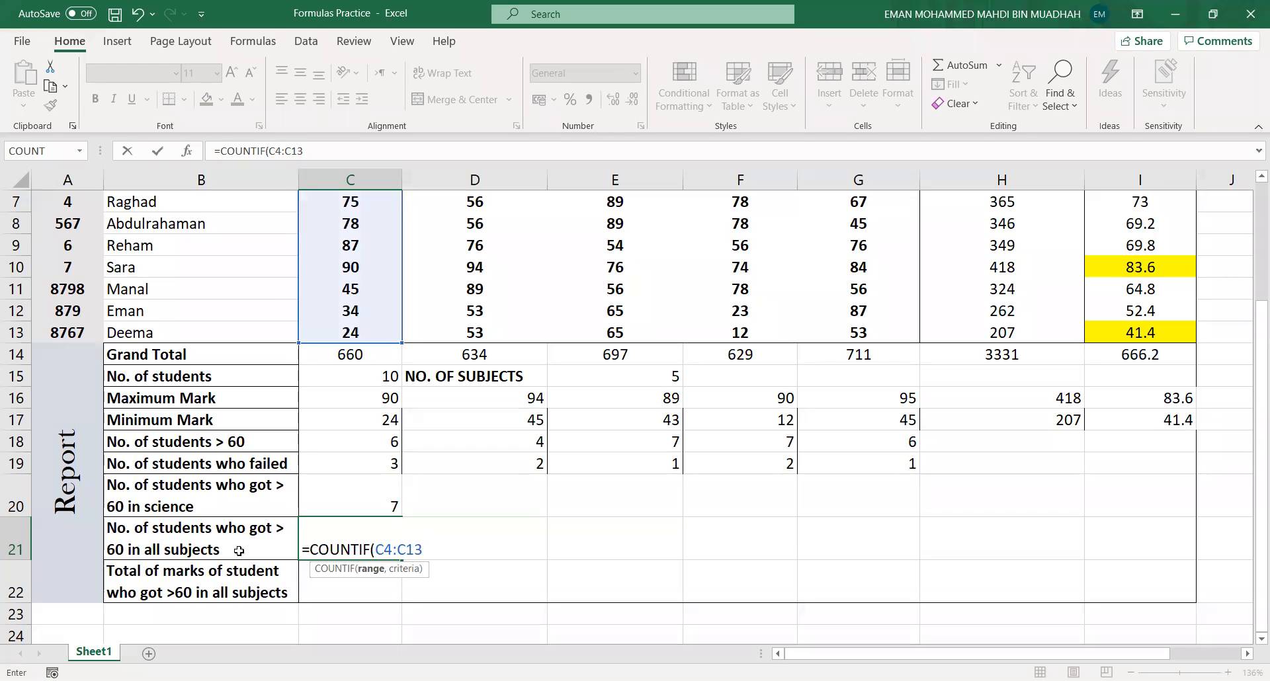
pyautogui.write(',')
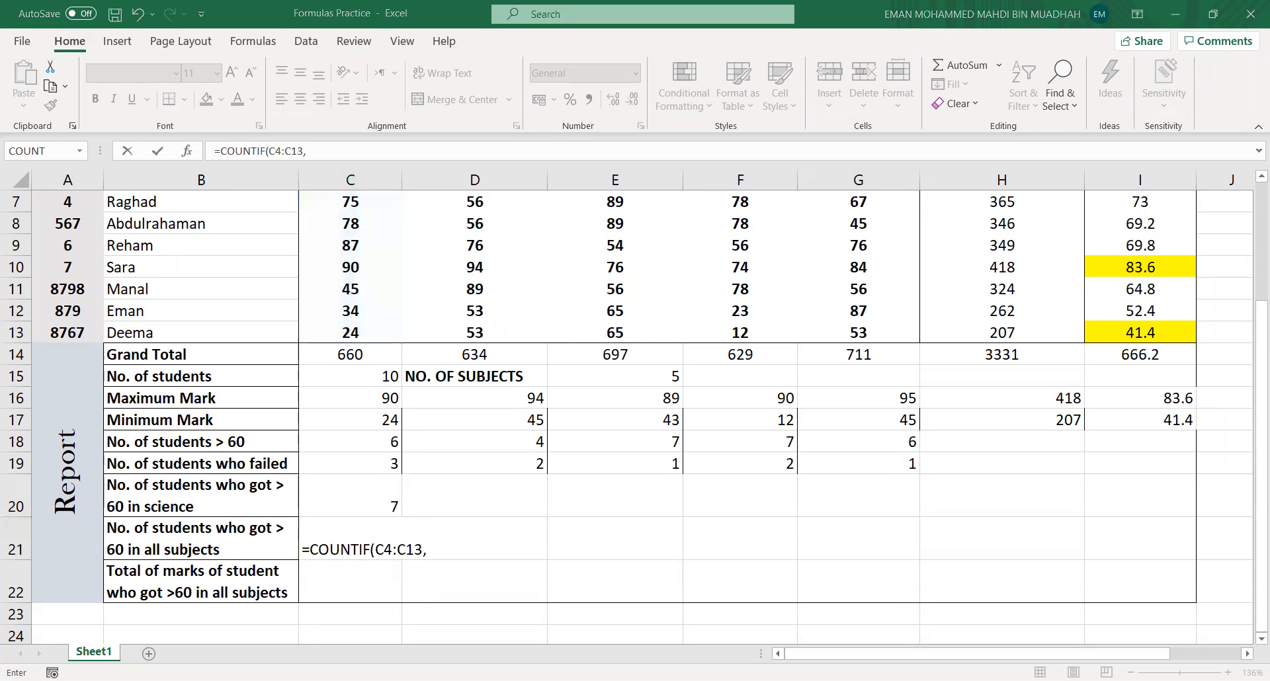
pyautogui.click(423, 534)
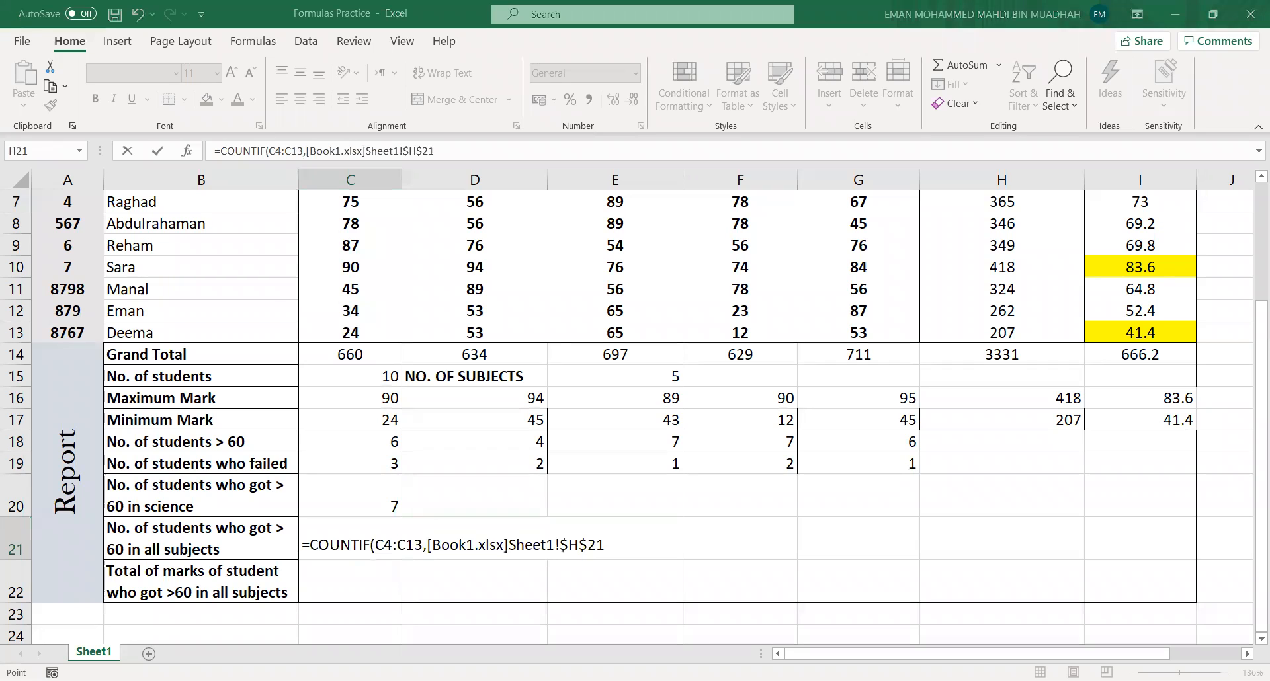
pyautogui.click(368, 579)
pyautogui.click(368, 609)
pyautogui.click(90, 549)
pyautogui.click(423, 535)
pyautogui.click(533, 549)
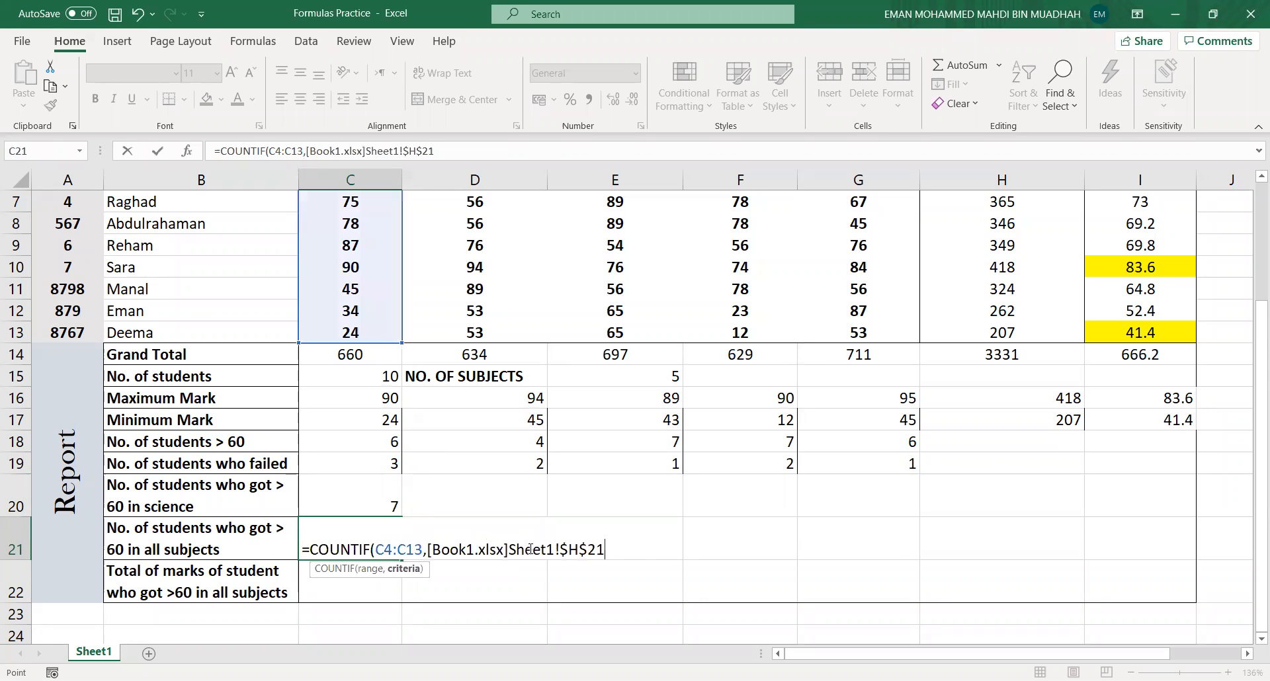
pyautogui.press('BackSpace')
pyautogui.press('BackSpace')
pyautogui.press('BackSpace')
pyautogui.press('BackSpace')
pyautogui.press('BackSpace')
pyautogui.press('BackSpace')
pyautogui.press('BackSpace')
pyautogui.press('BackSpace')
pyautogui.press('BackSpace')
pyautogui.press('BackSpace')
pyautogui.press('BackSpace')
pyautogui.press('BackSpace')
pyautogui.press('BackSpace')
pyautogui.press('BackSpace')
pyautogui.press('BackSpace')
pyautogui.press('BackSpace')
pyautogui.press('BackSpace')
pyautogui.press('BackSpace')
pyautogui.press('BackSpace')
pyautogui.press('BackSpace')
pyautogui.press('BackSpace')
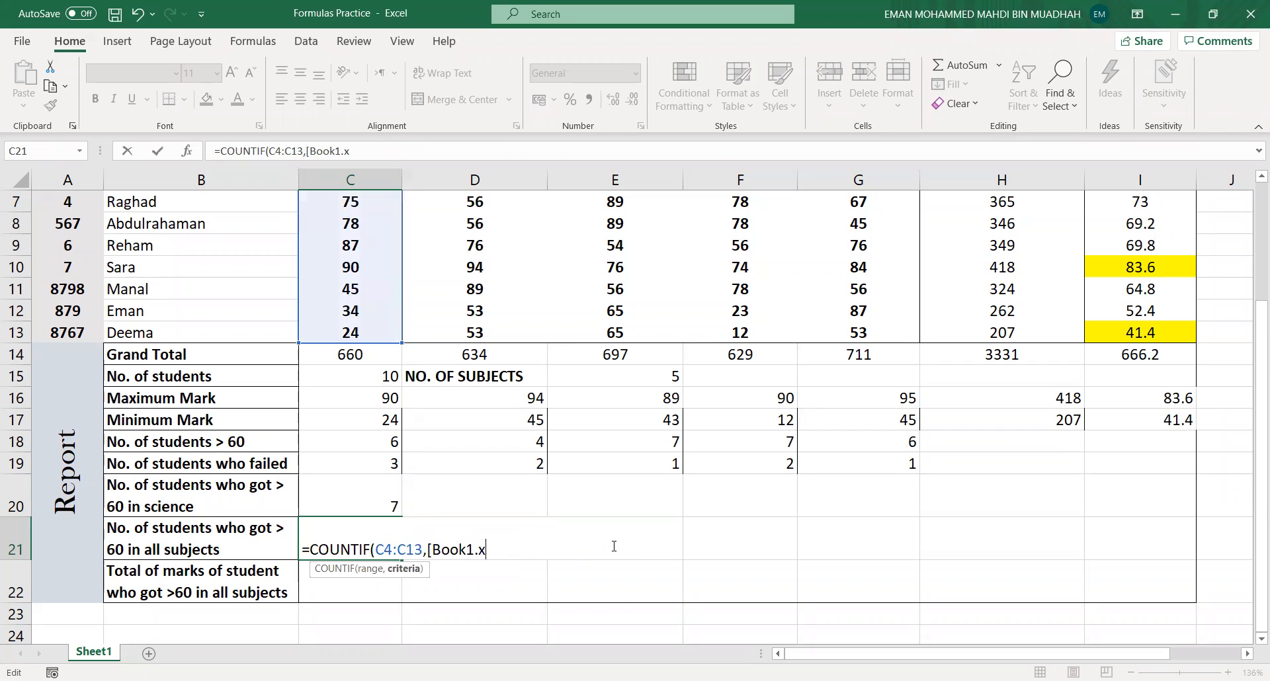
pyautogui.press('BackSpace')
pyautogui.press('BackSpace')
pyautogui.press('BackSpace')
# - Give C4:C13 the criterion ">60" and add D4:D13 as a second range, making the formula COUNTIFS
pyautogui.write('"')
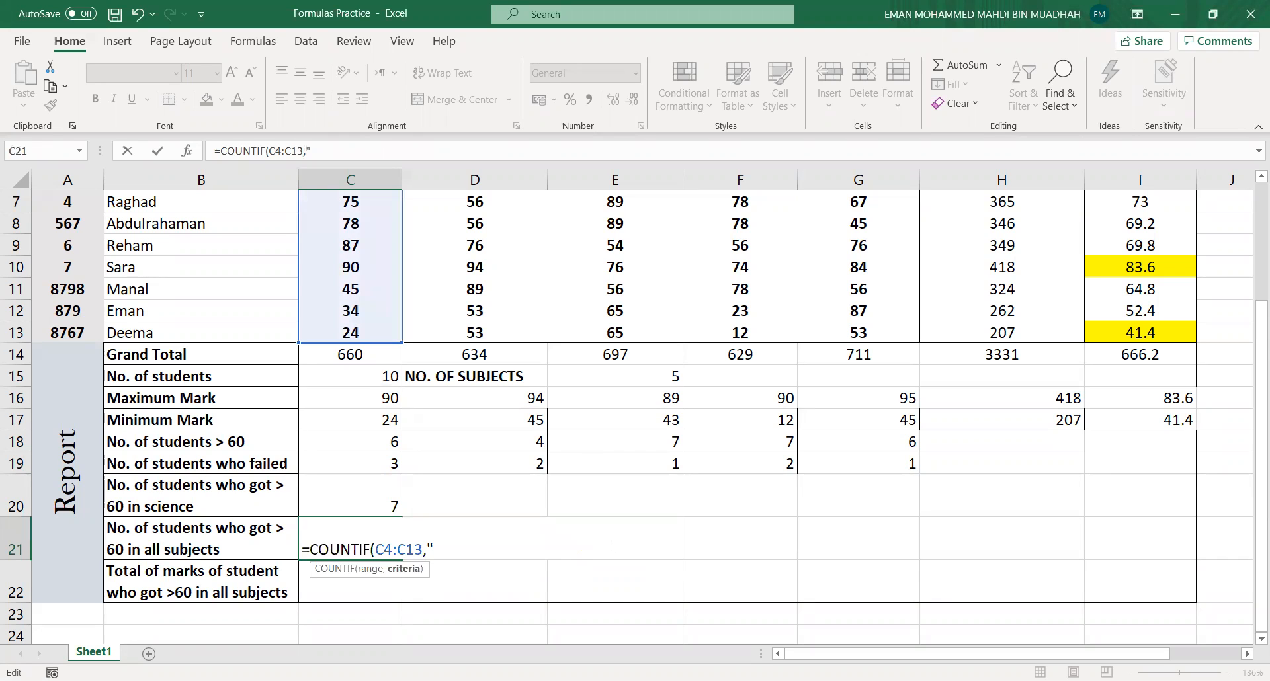
pyautogui.write('>60")')
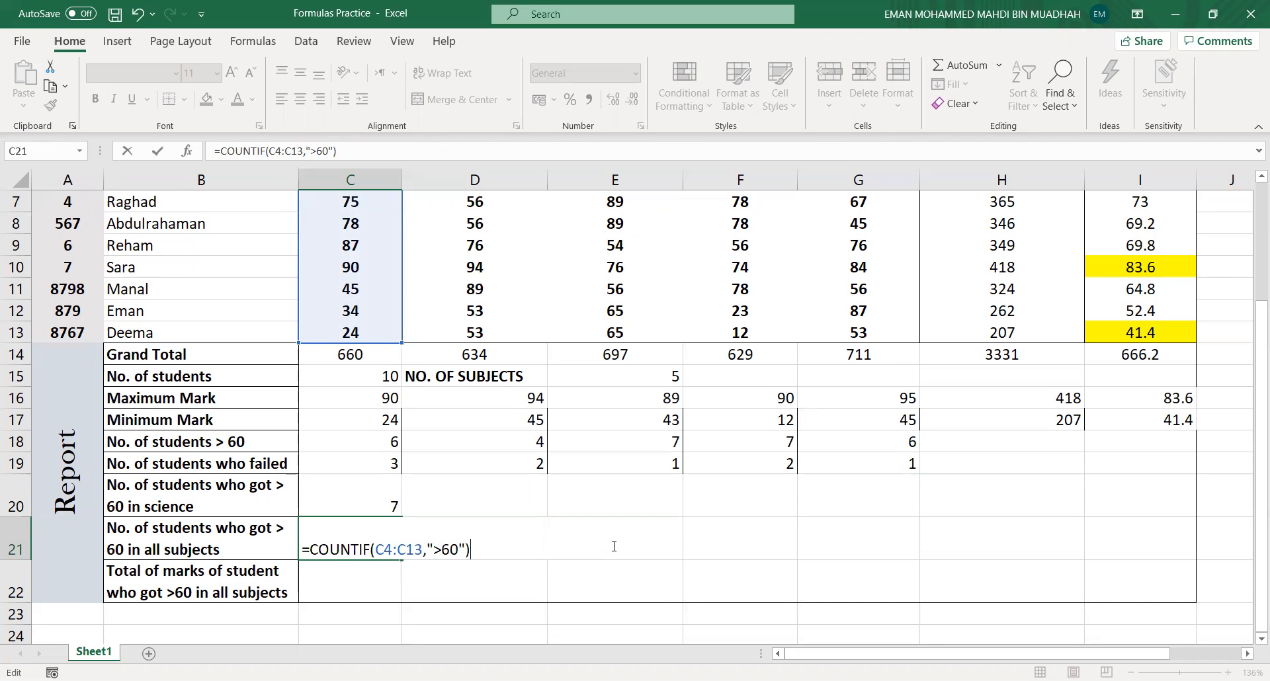
pyautogui.press('BackSpace')
pyautogui.write(',')
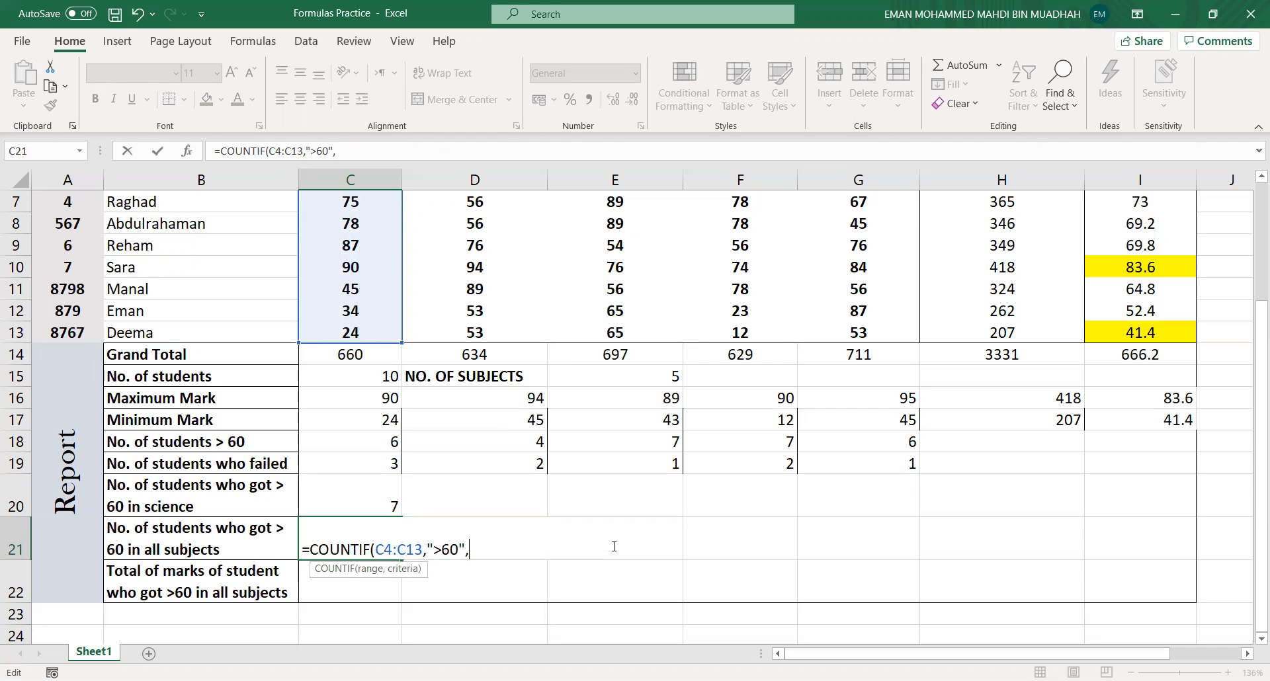
pyautogui.write('D')
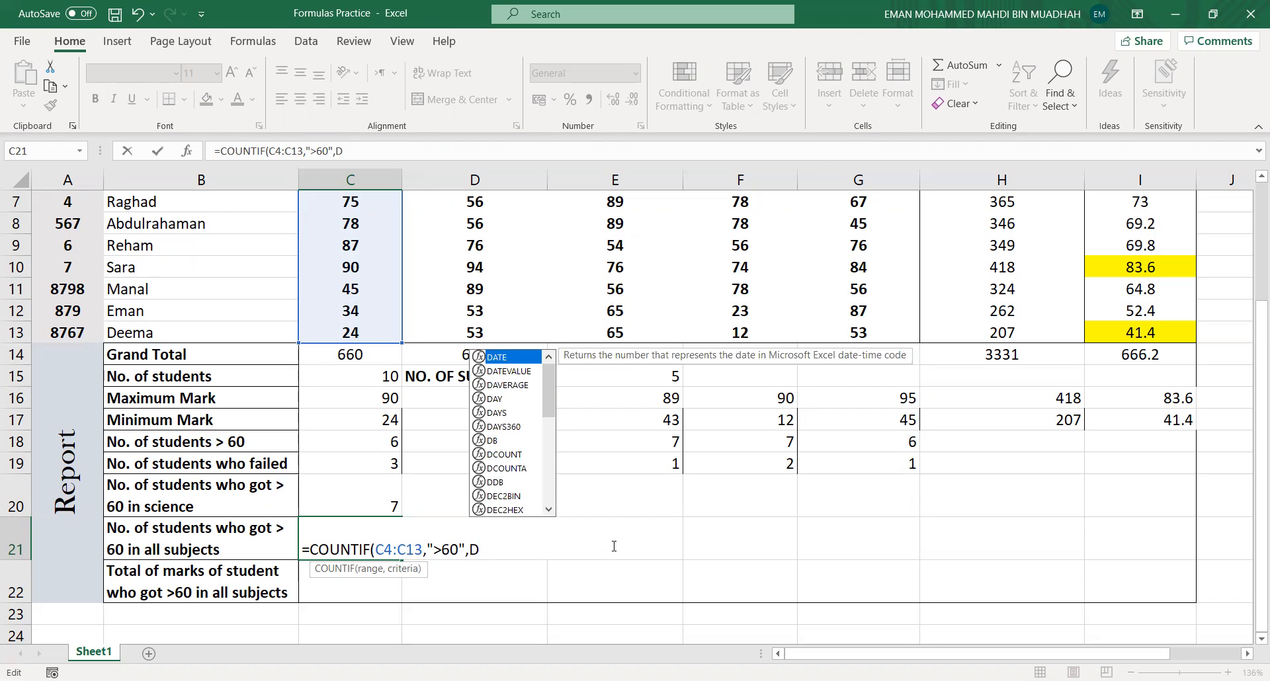
pyautogui.write('4')
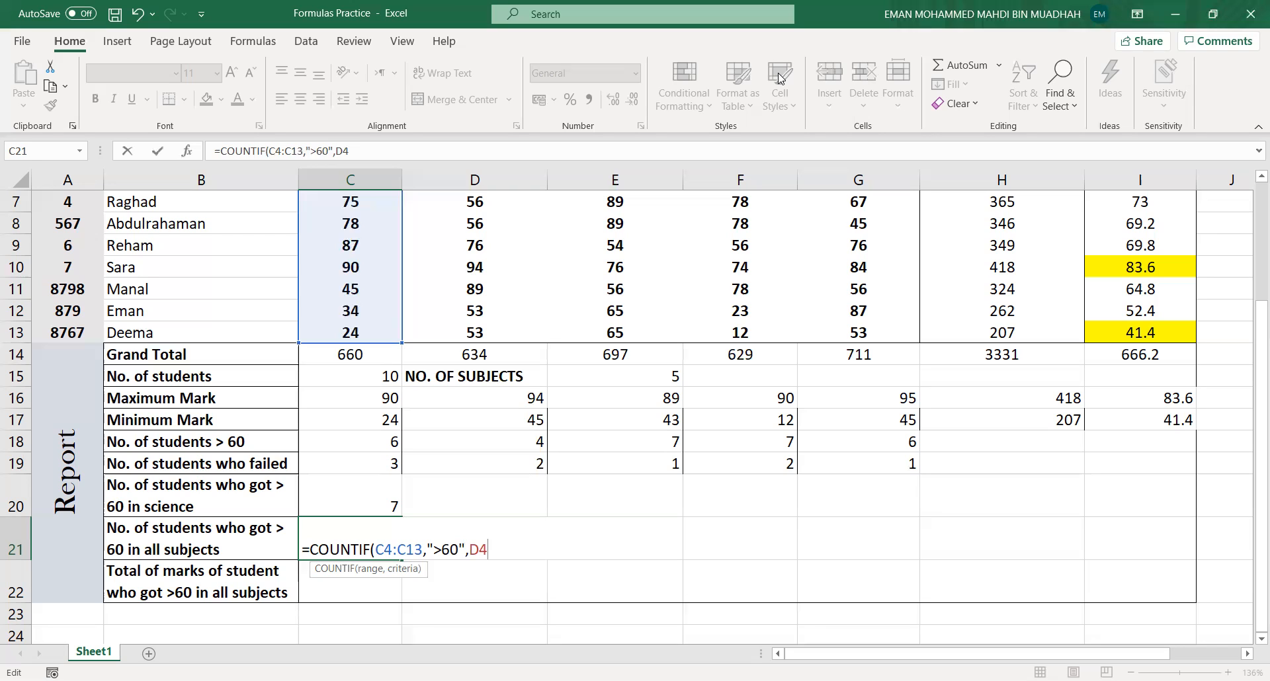
pyautogui.write(':D13')
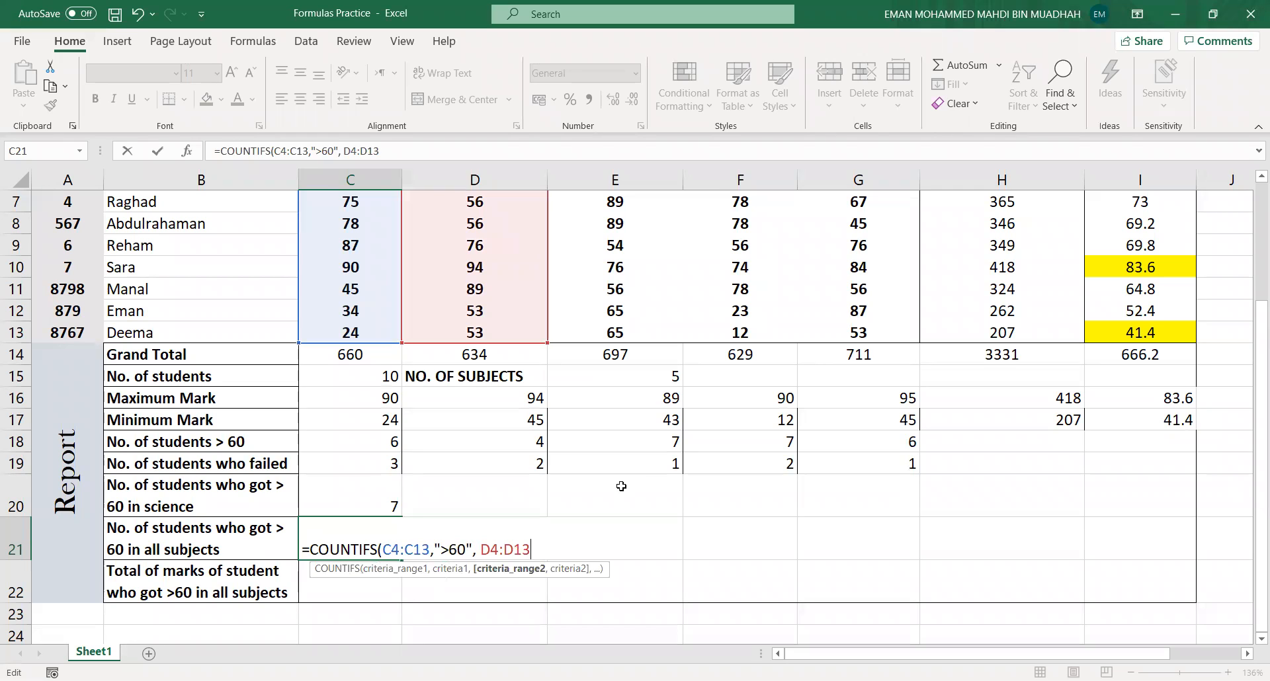
pyautogui.press('BackSpace')
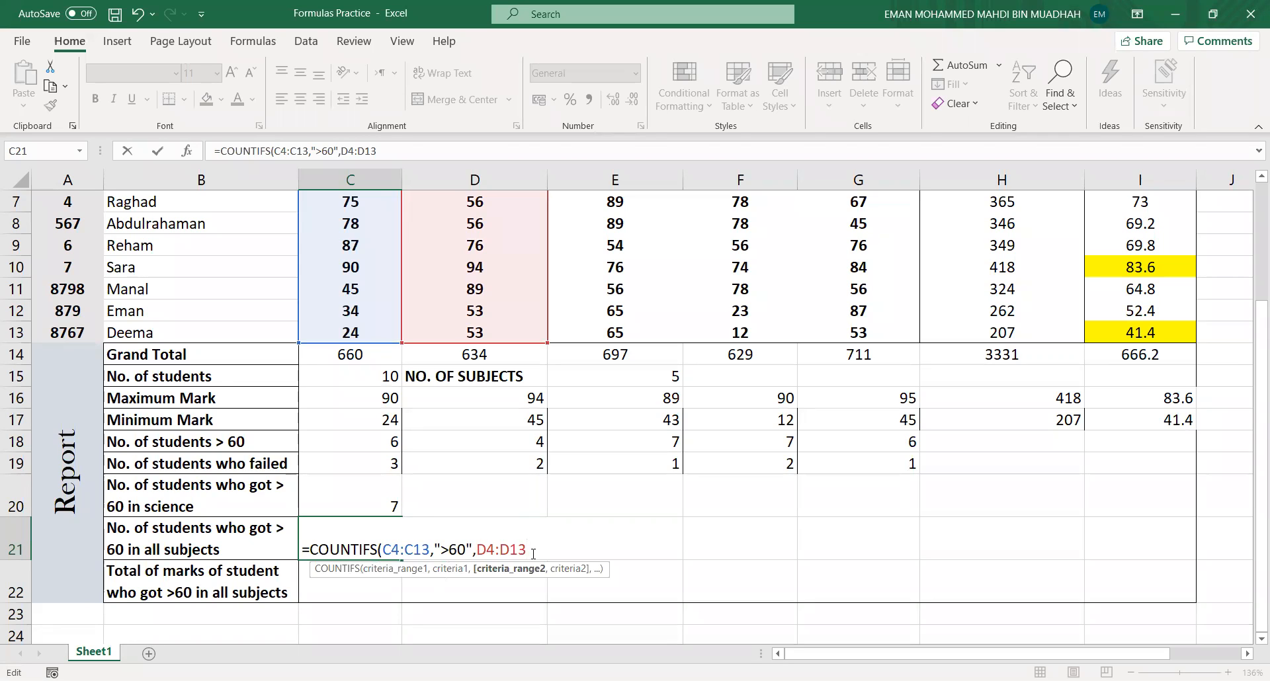
# - Add the criterion ">60" for the D4:D13 range in the C21 COUNTIFS formula
pyautogui.write(',"')
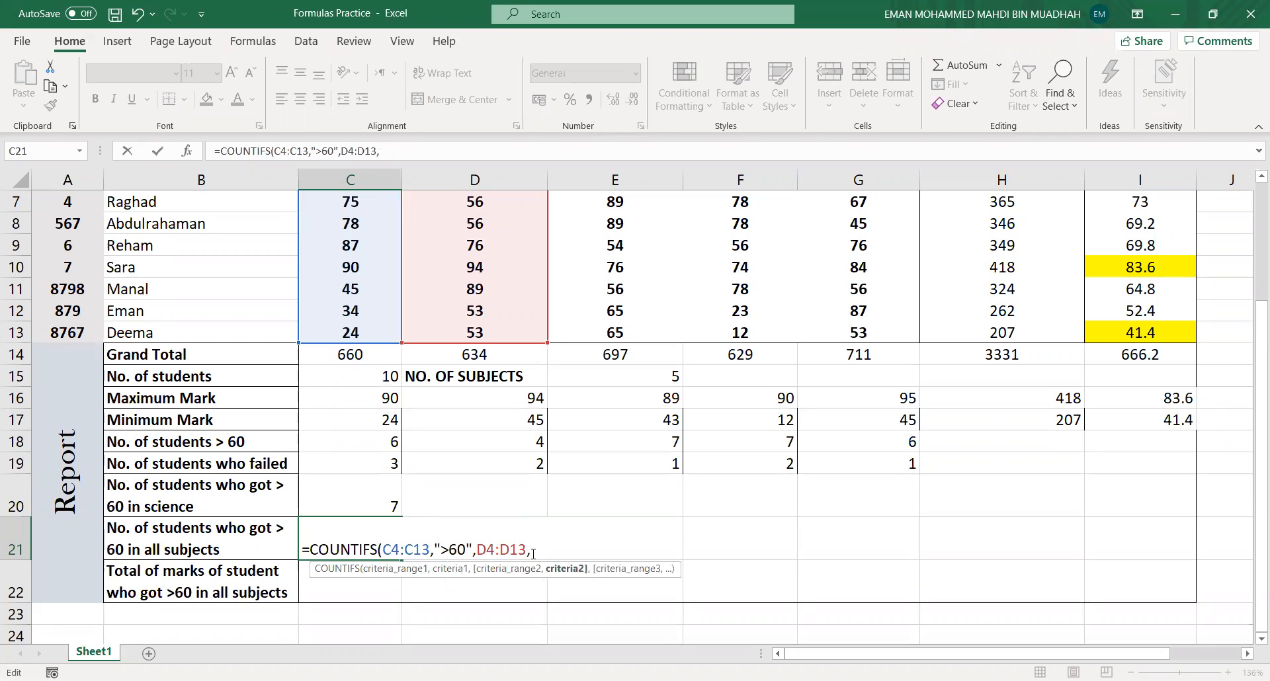
pyautogui.write('>60£')
pyautogui.press('BackSpace')
pyautogui.write('">60')
pyautogui.write(',')
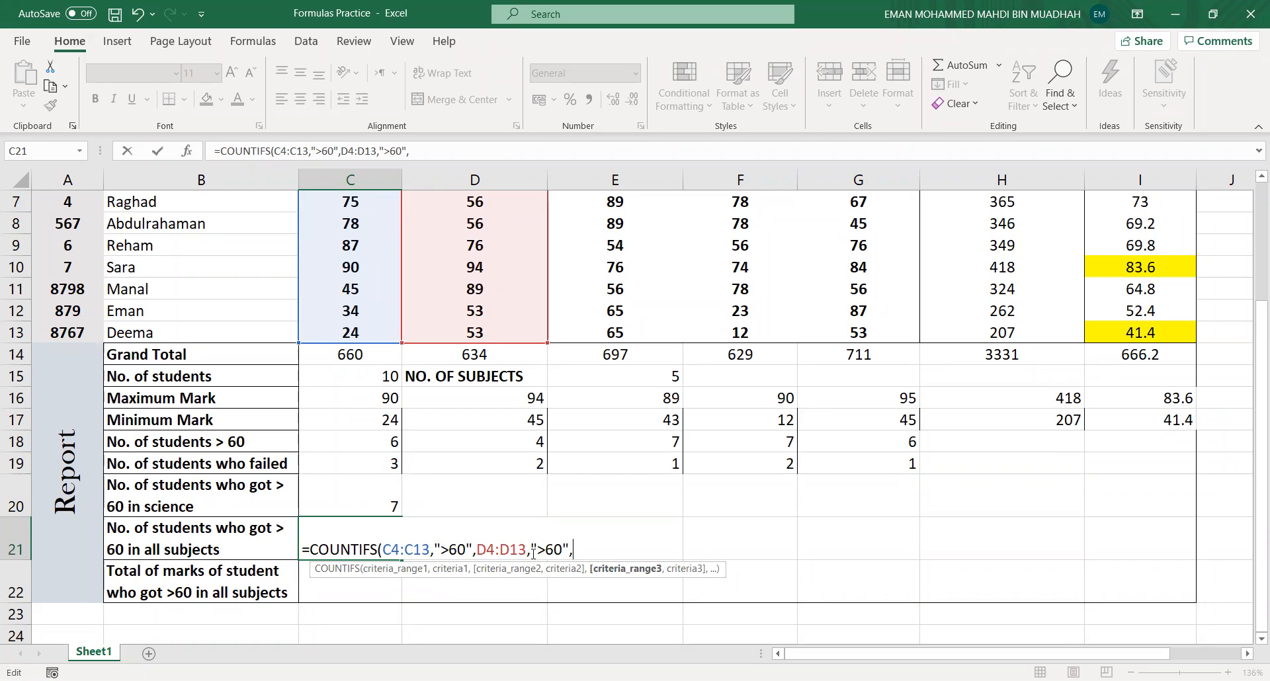
pyautogui.write('E4:E13,">60')
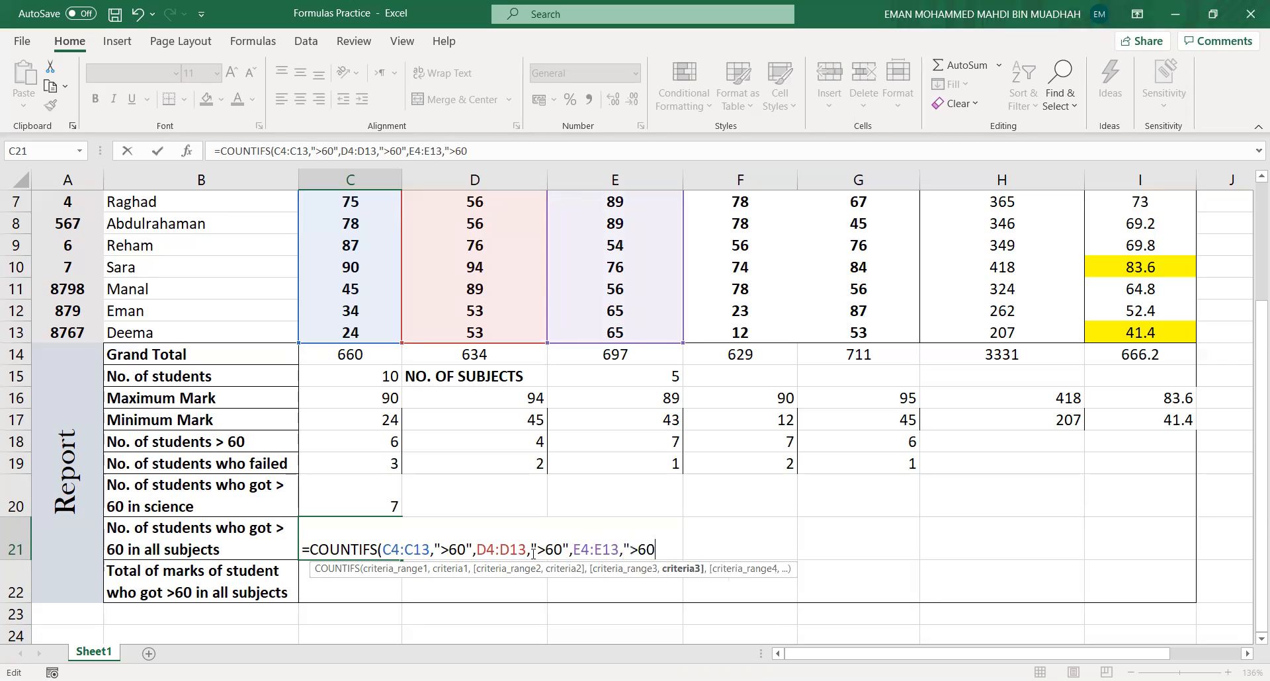
# - Add E4:E13 with criterion ">60" to the COUNTIFS formula and begin the next range at F4
pyautogui.write('",')
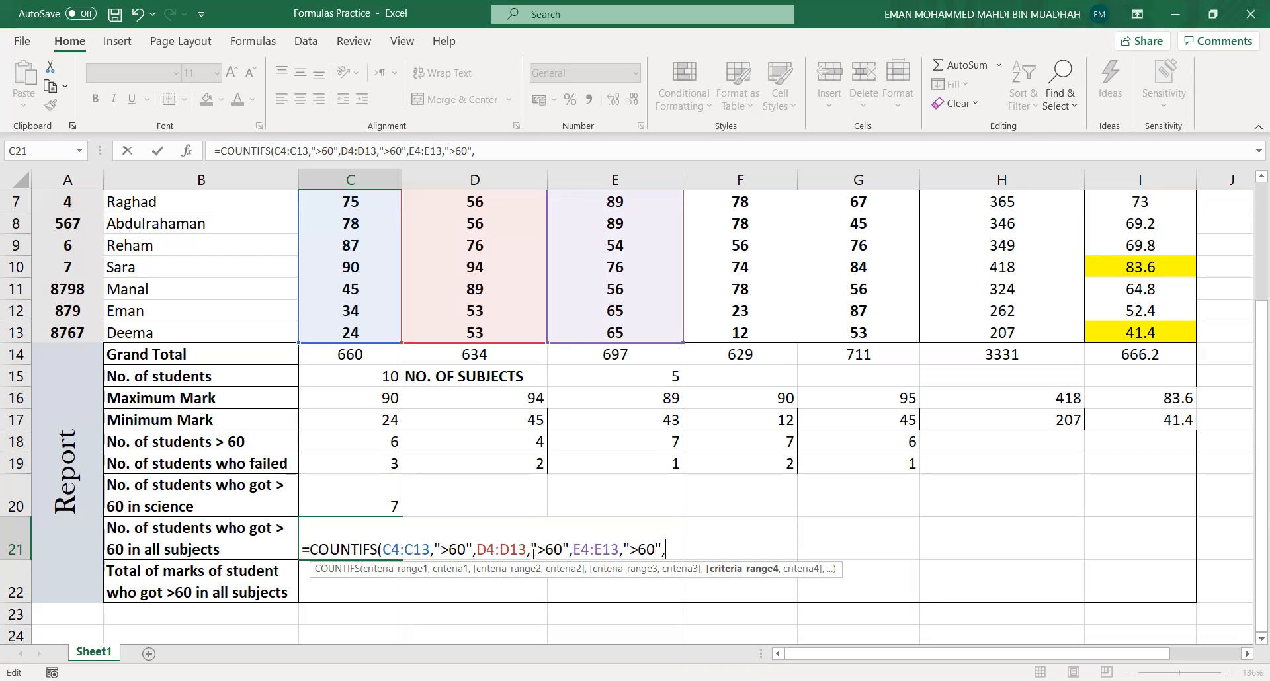
pyautogui.write('F4')
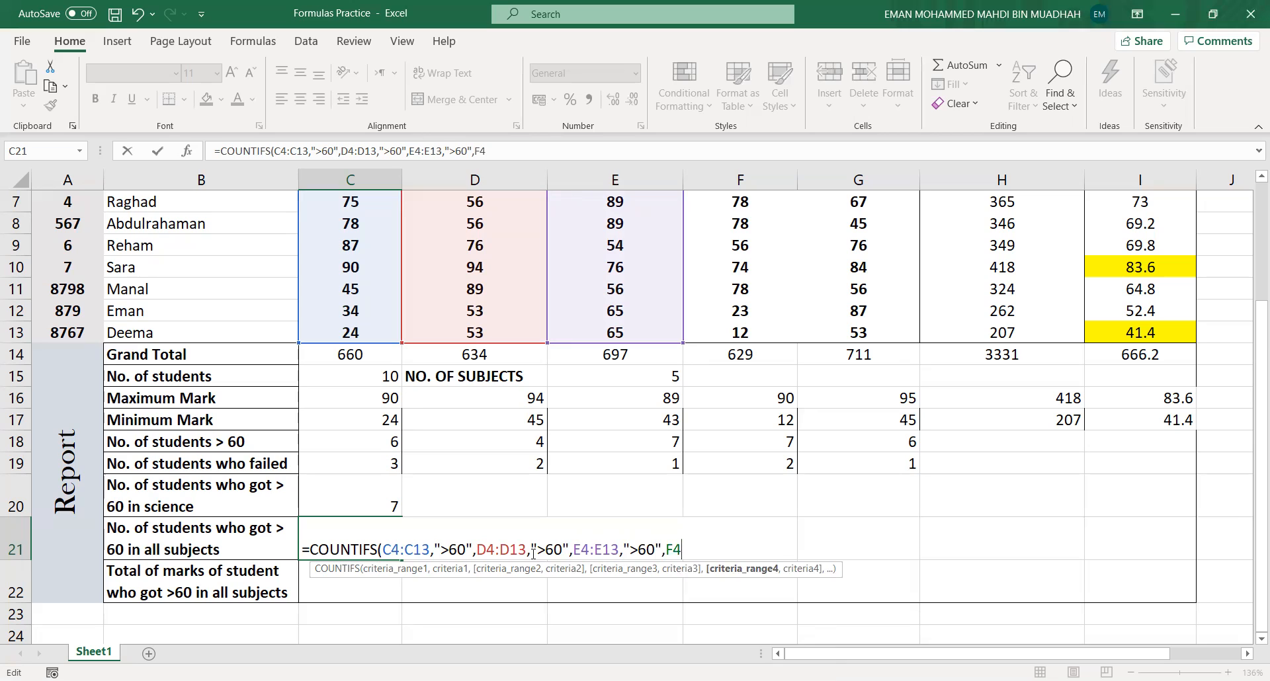